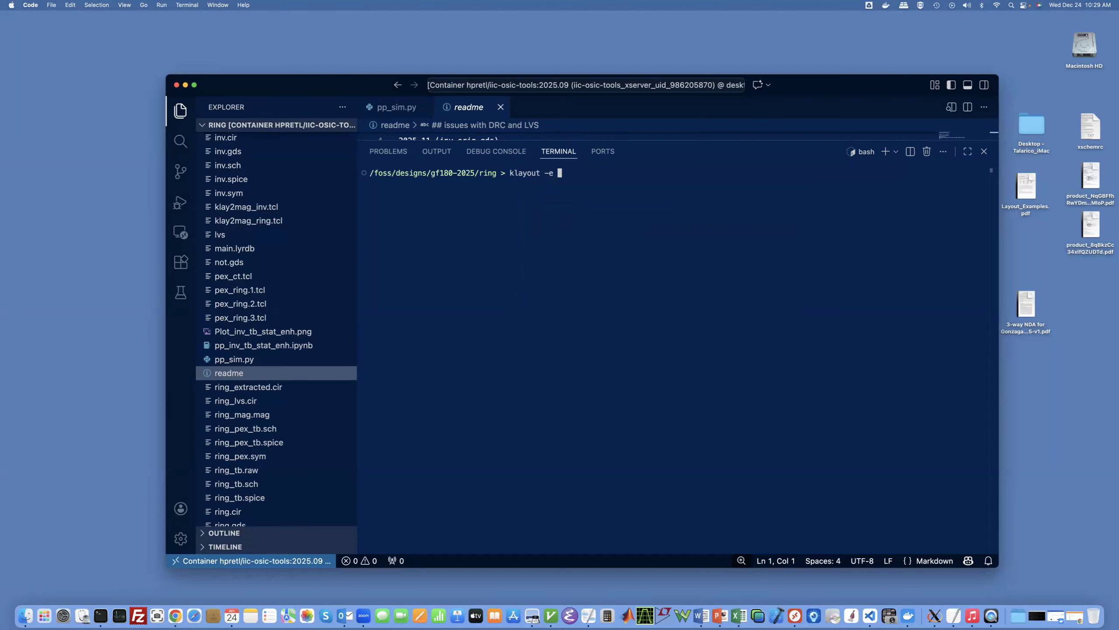
Step: Launch KLayout in edit mode with inv.gds from the terminal and dismiss the startup tip
type("inv")
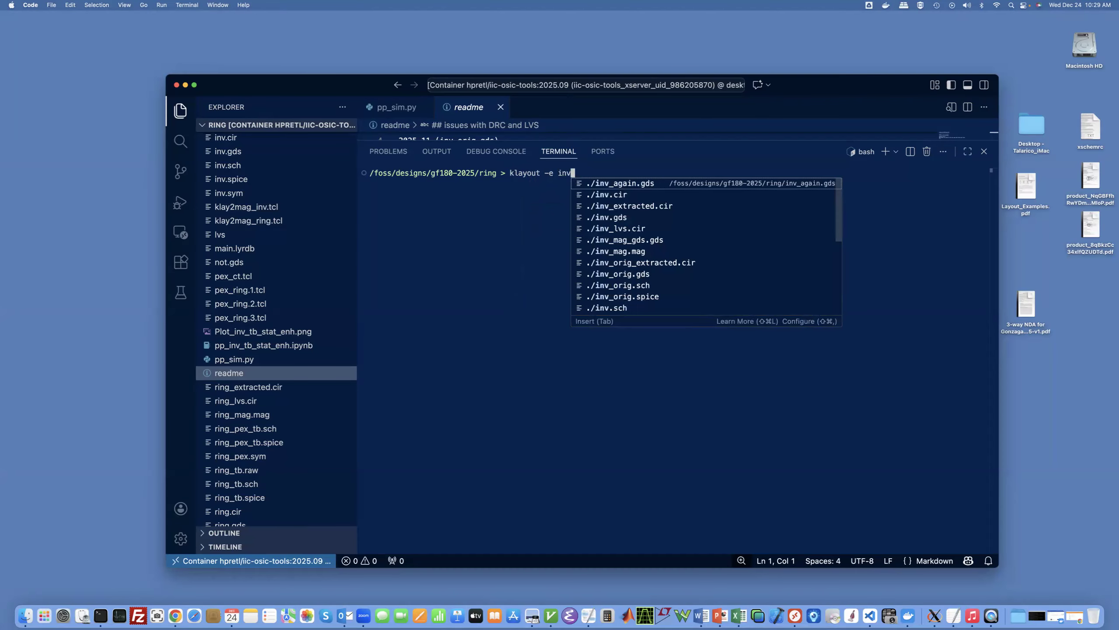
type(".gds")
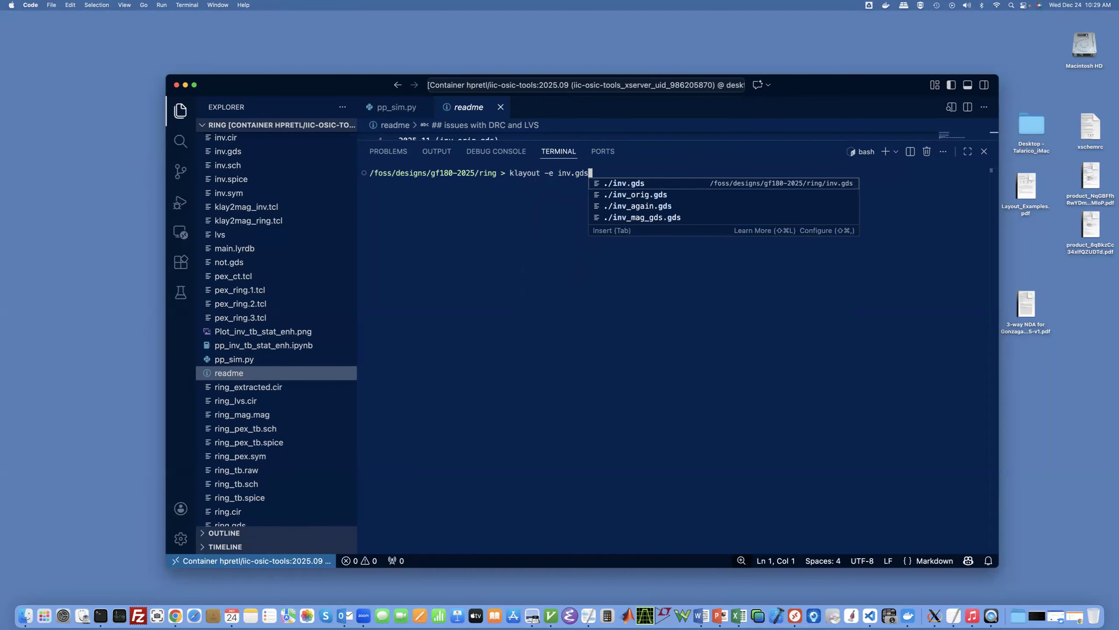
key("Return")
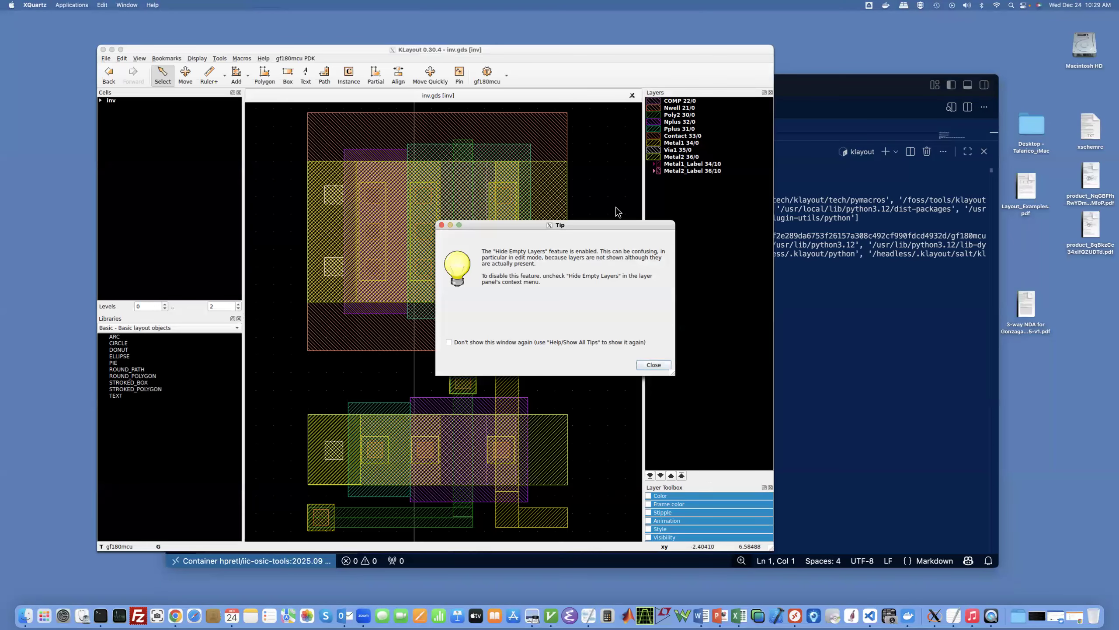
left_click(654, 365)
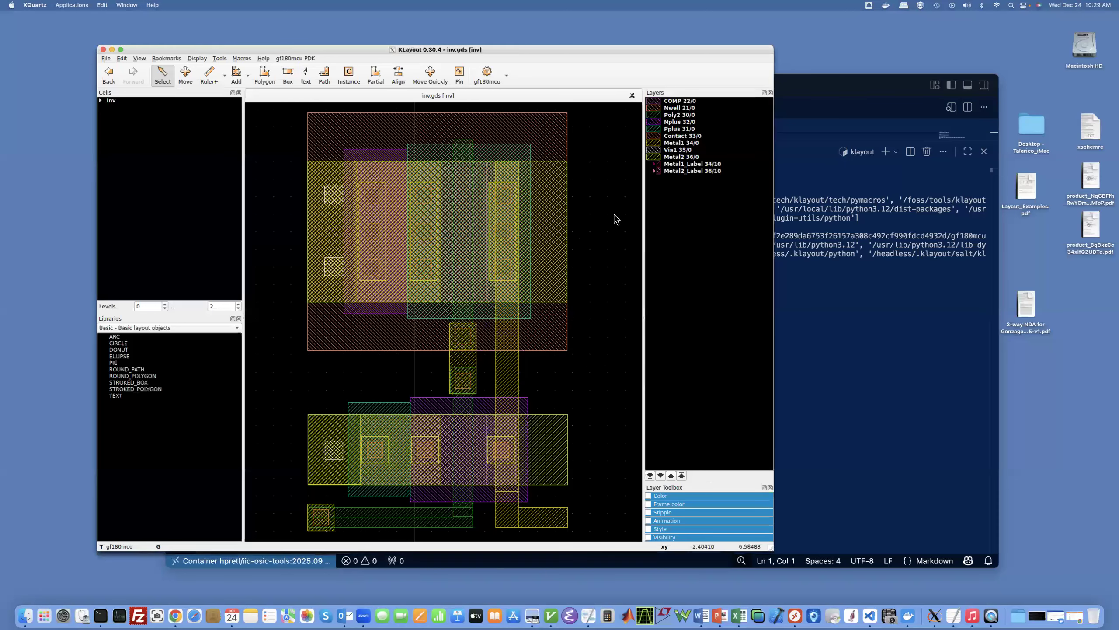
Step: Make the Metal1_Label 34/10 and Metal2_Label 36/10 layers visible
left_click(652, 166)
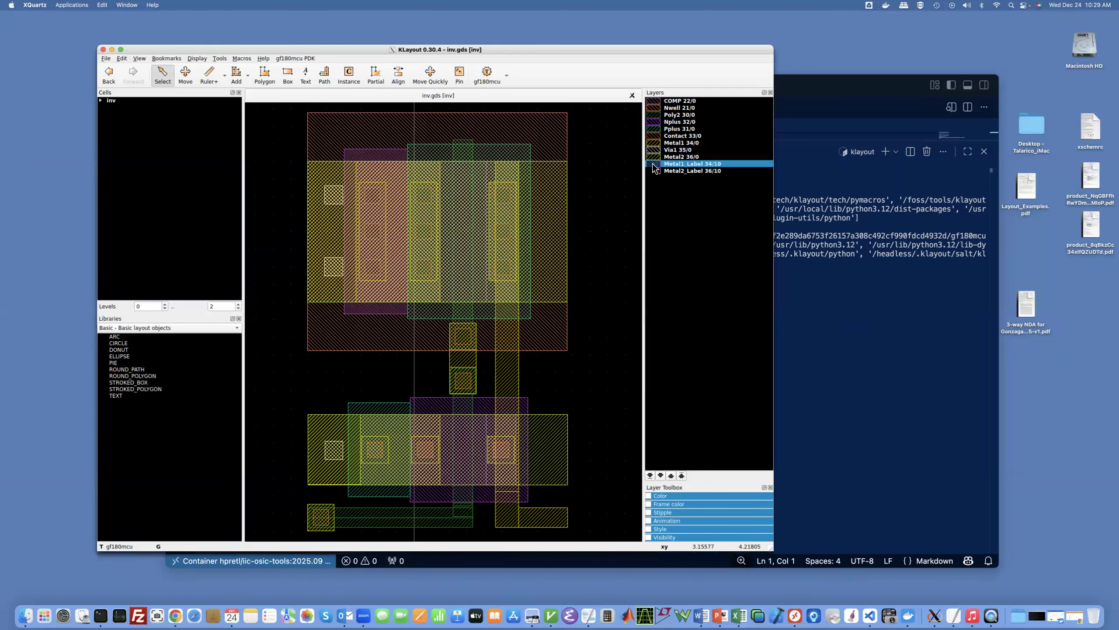
left_click(654, 171)
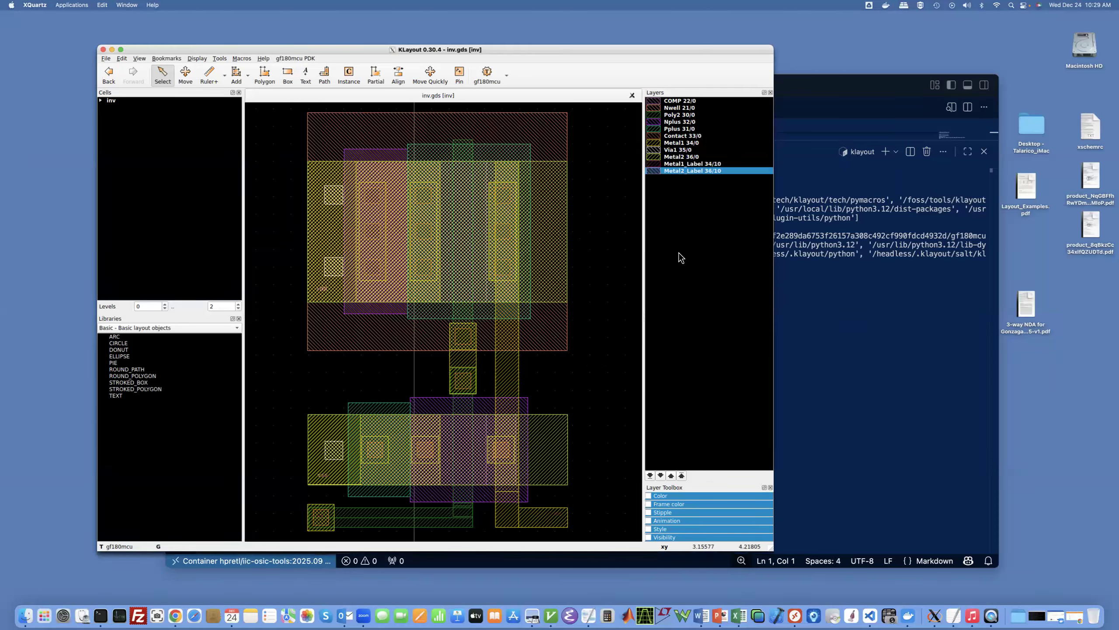
Step: Expand the inv cell's hierarchy and switch the library browser to gf180mcu - GF180MCU Pcells
double_click(101, 99)
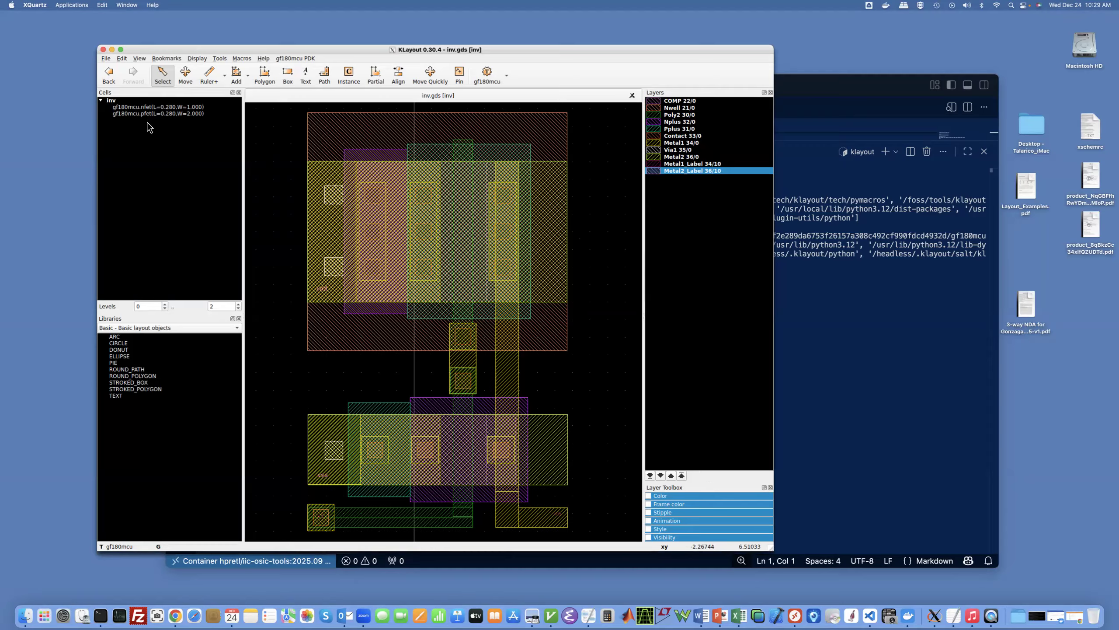
left_click(236, 328)
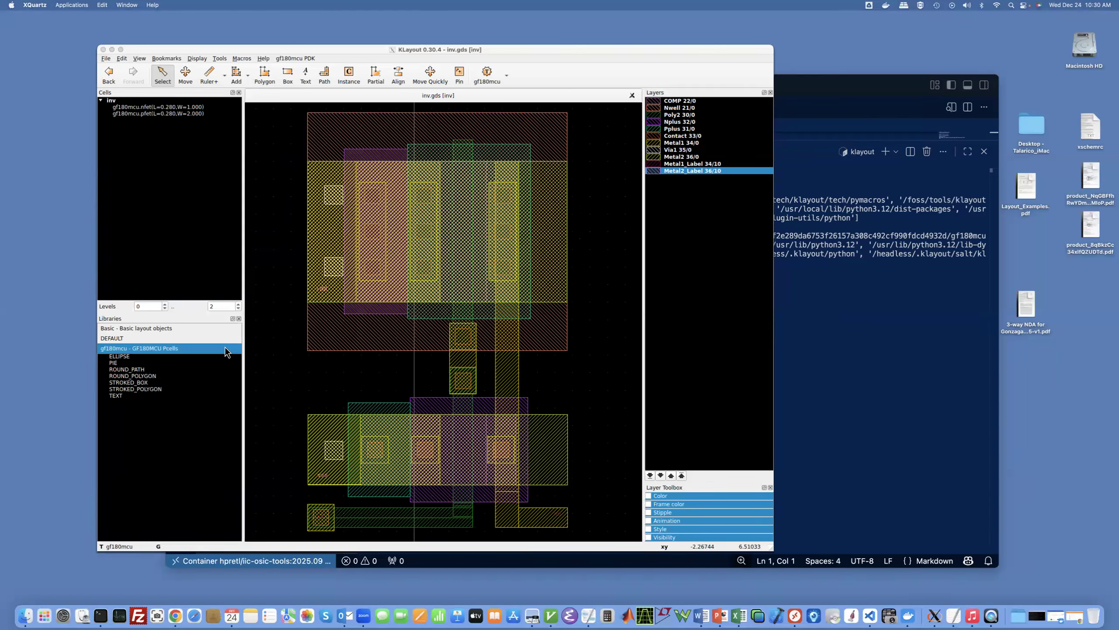
left_click(225, 350)
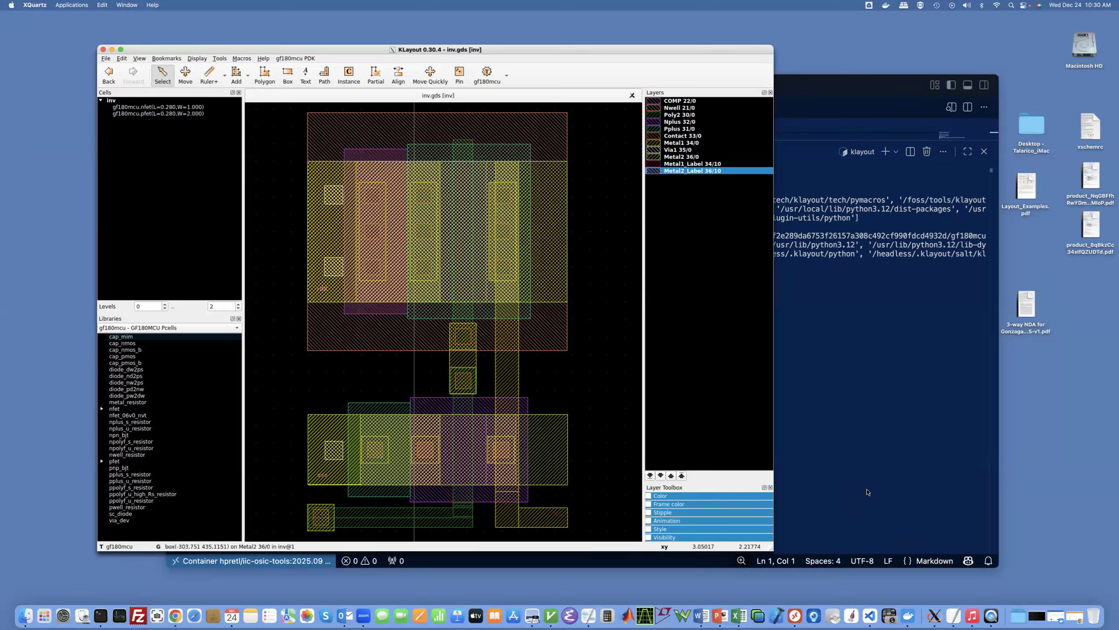
Step: Check the database unit in the layout properties and compare it with the Design Geometry Rules page in Chrome
left_click(106, 58)
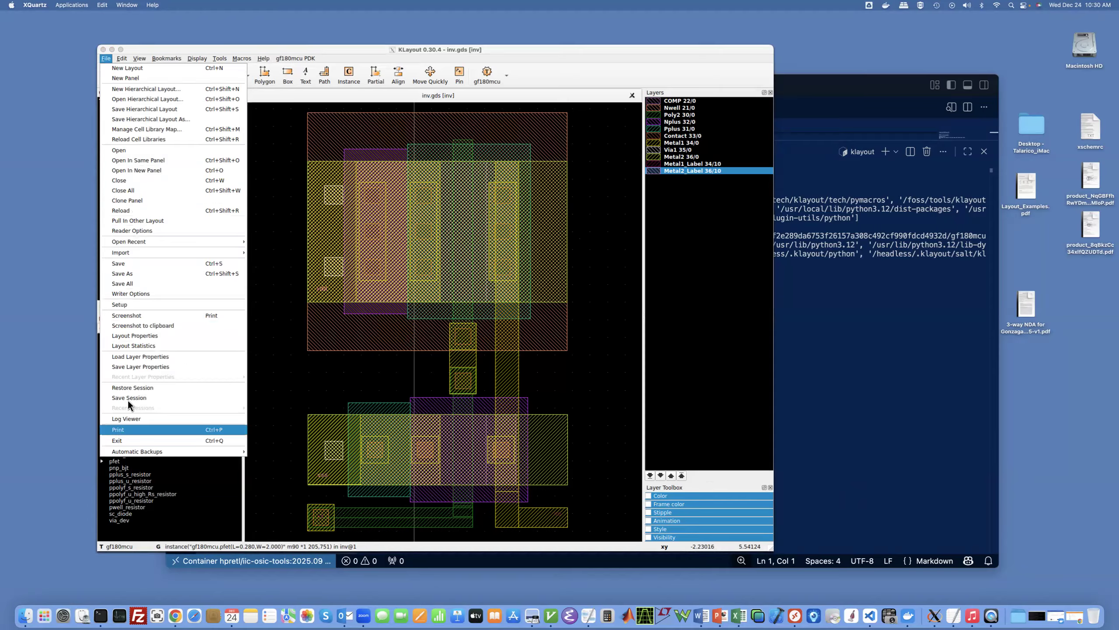
left_click(141, 334)
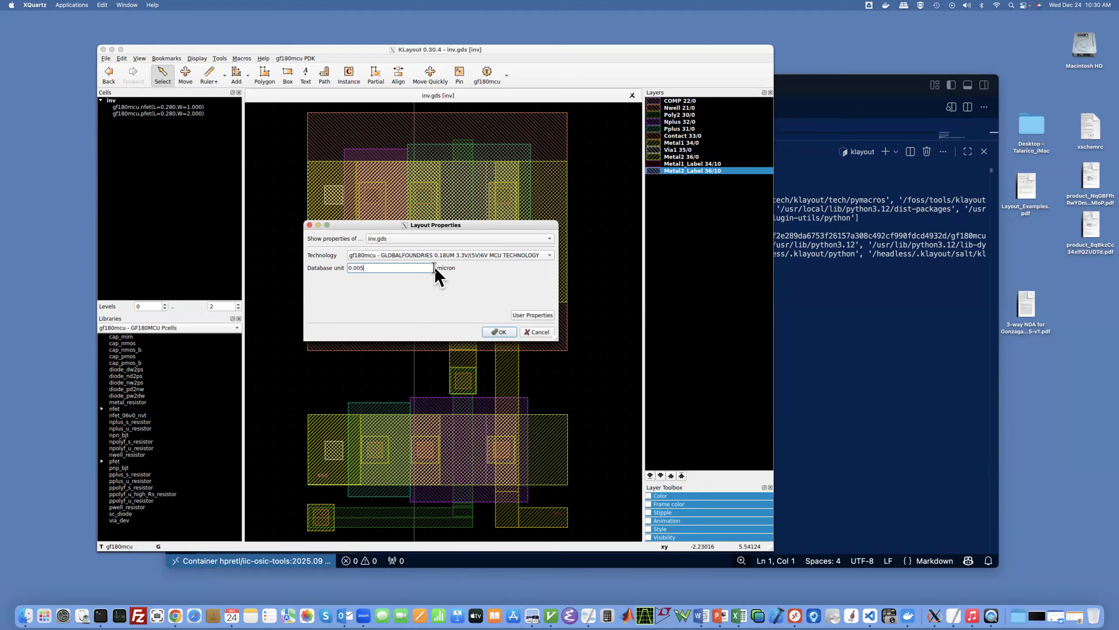
left_click(500, 331)
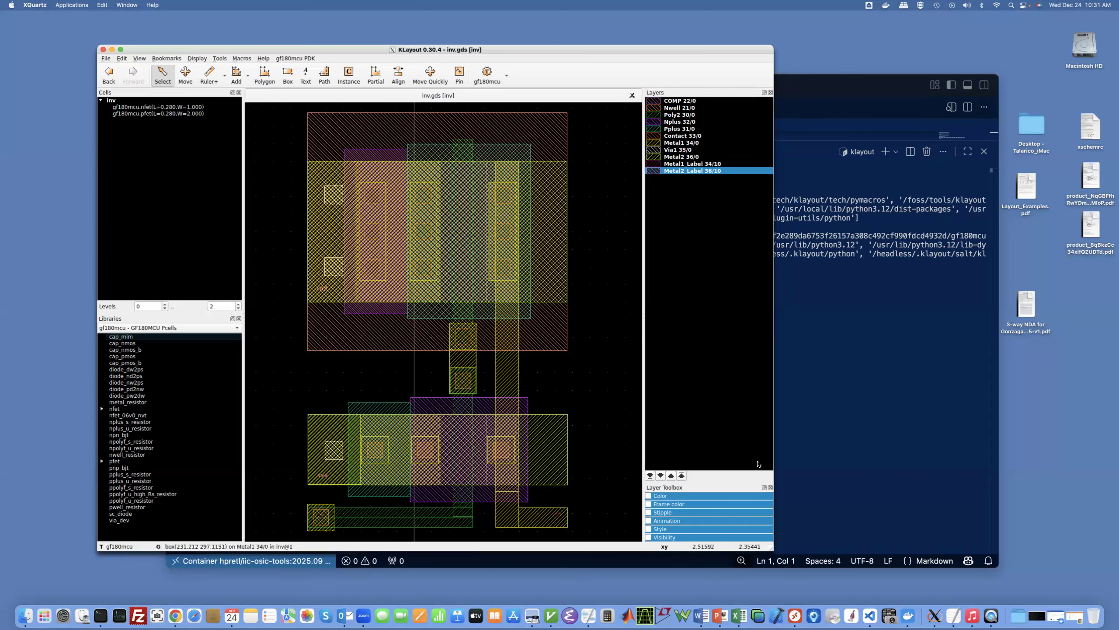
left_click(1085, 622)
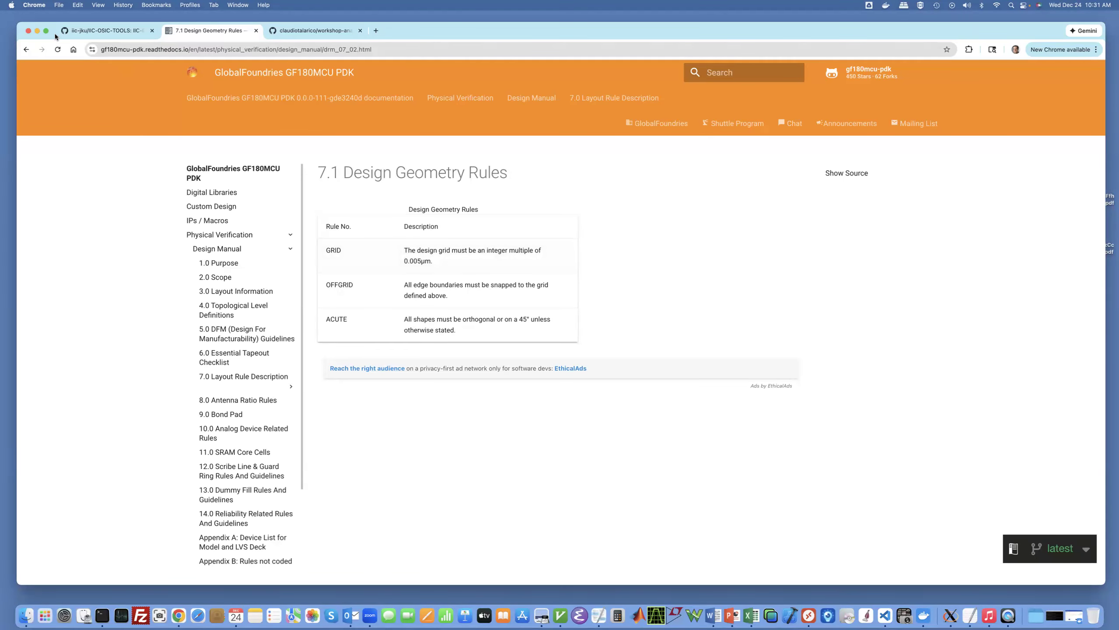
left_click(38, 31)
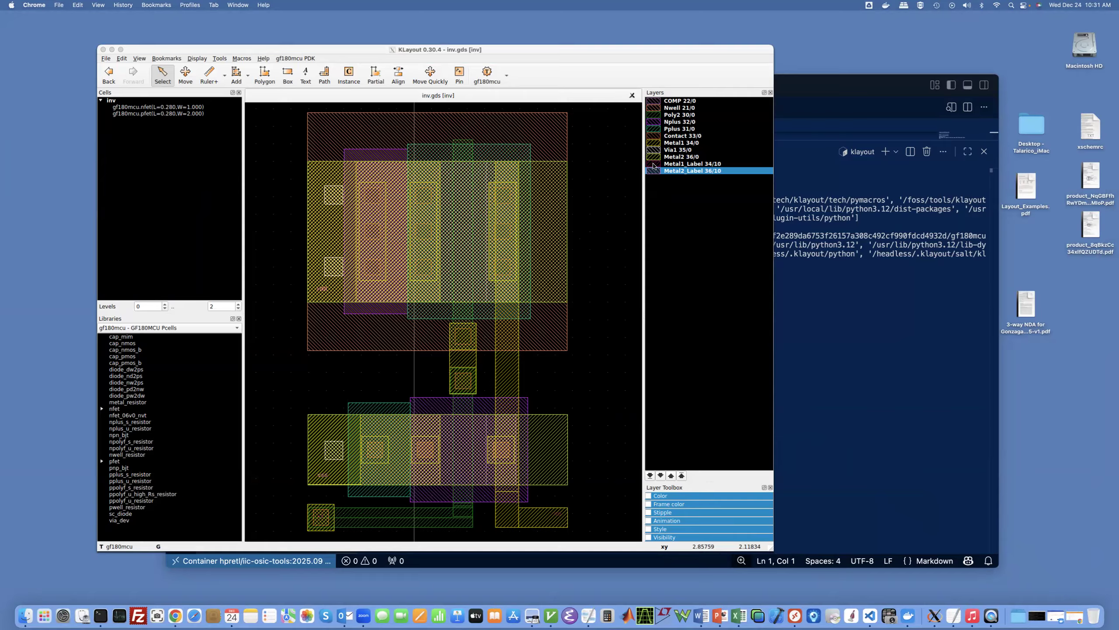
Step: Disable Hide Empty Layers to view the full PDK layer list, and enable it again
left_click(673, 203)
right_click(673, 202)
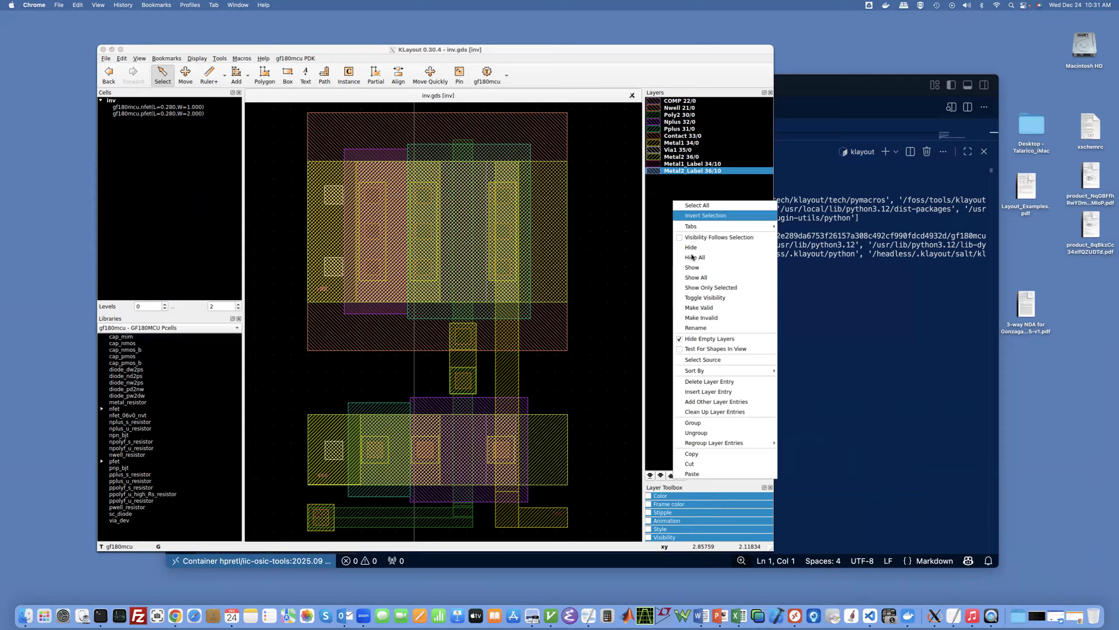
left_click(696, 340)
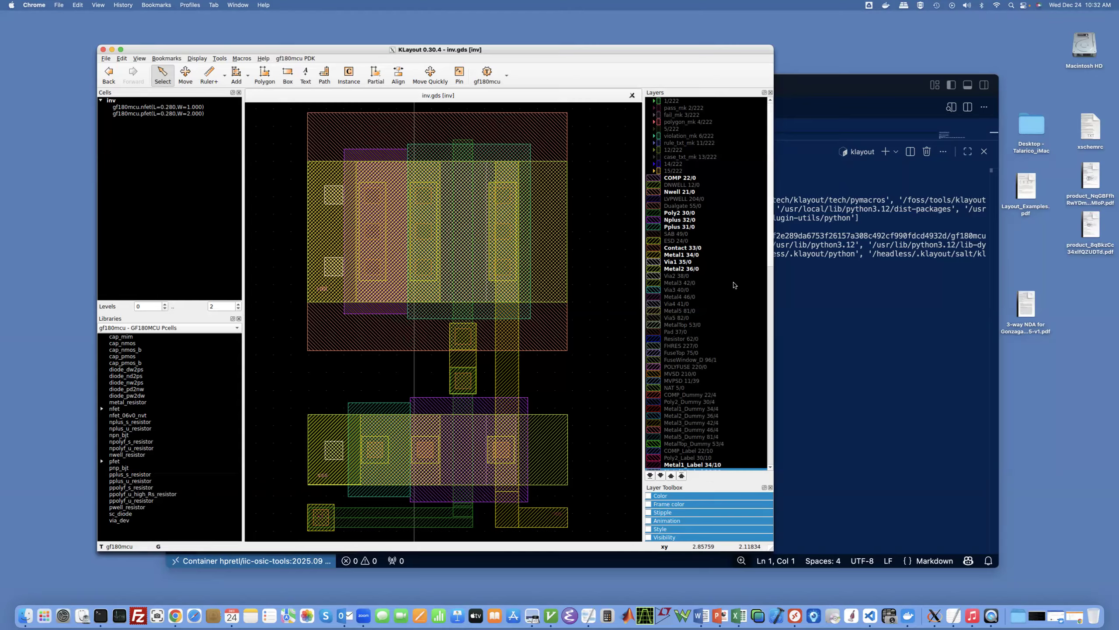
right_click(697, 339)
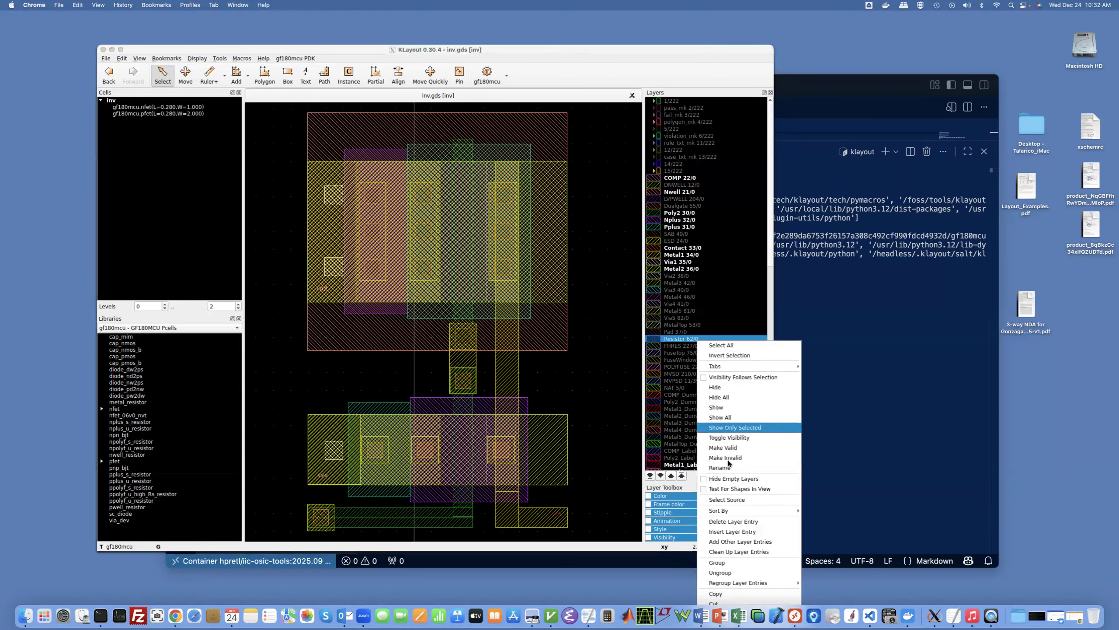
left_click(730, 479)
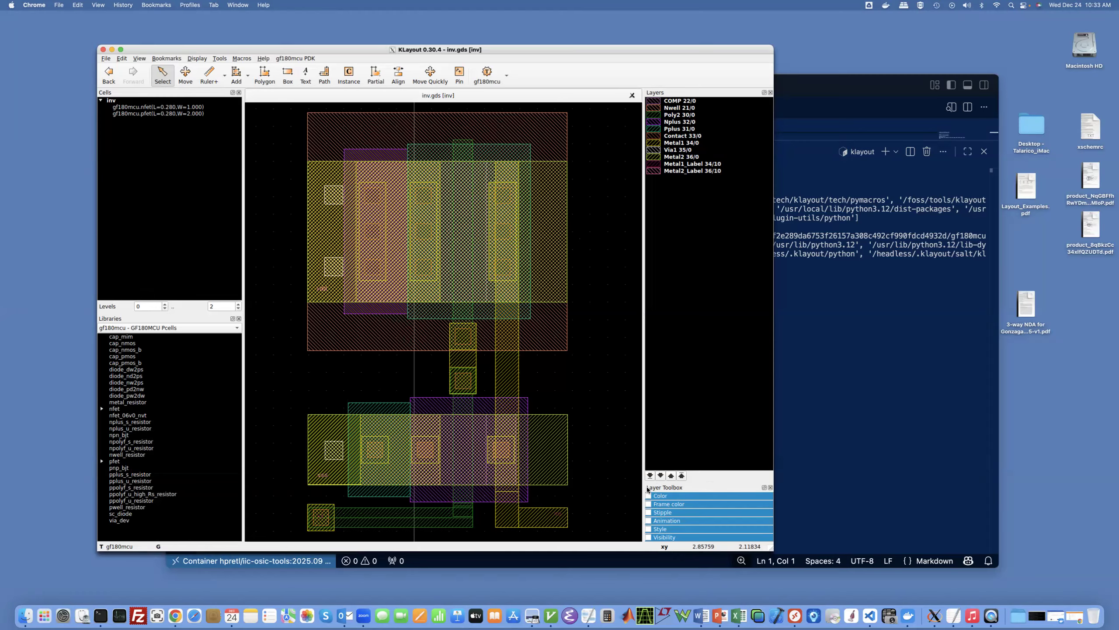
Step: Colour the Poly2 30/0 layer red and give it a solid stipple fill
left_click(680, 116)
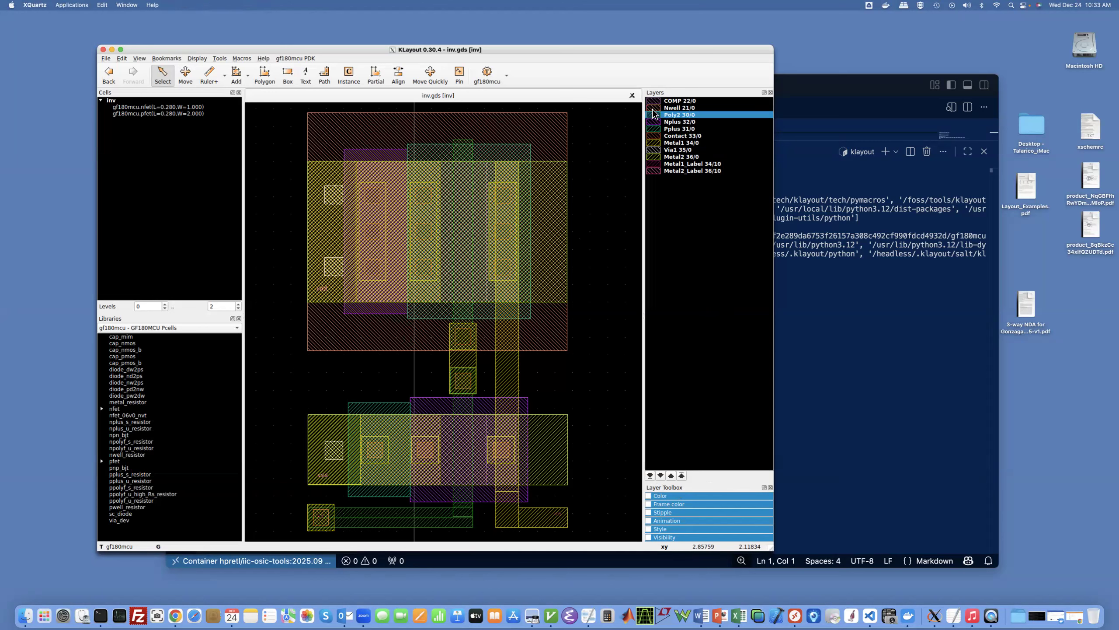
left_click(648, 495)
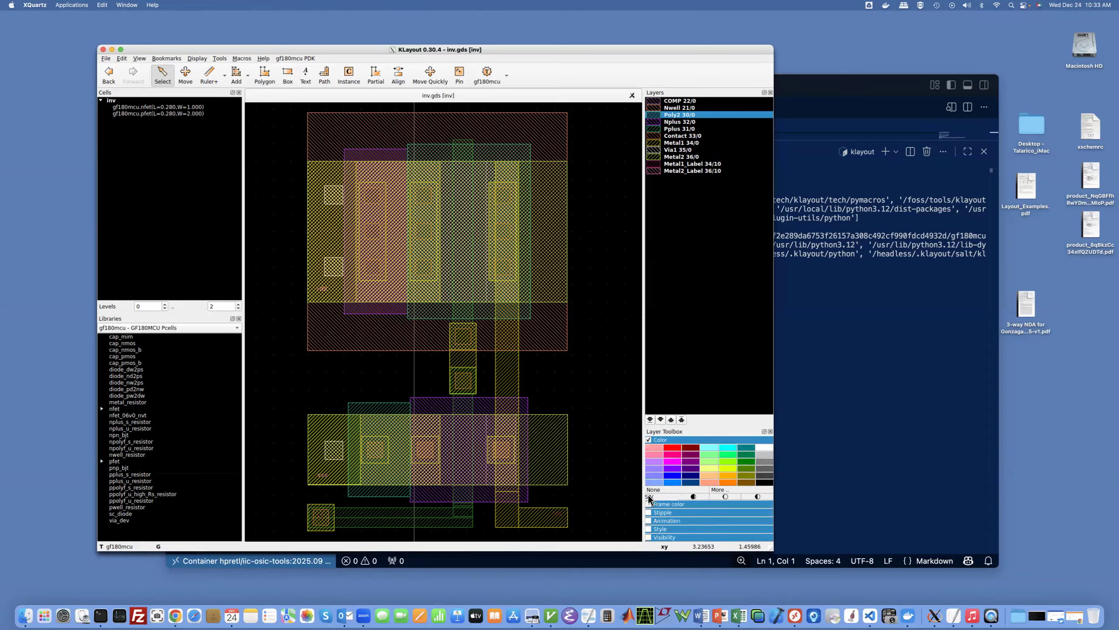
left_click(673, 448)
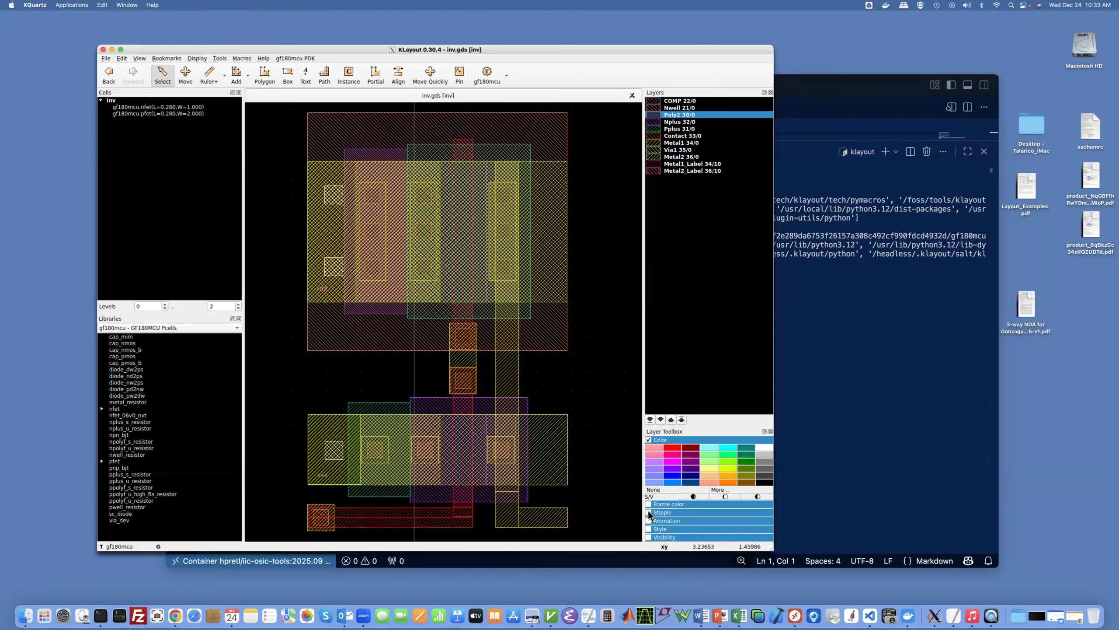
left_click(649, 528)
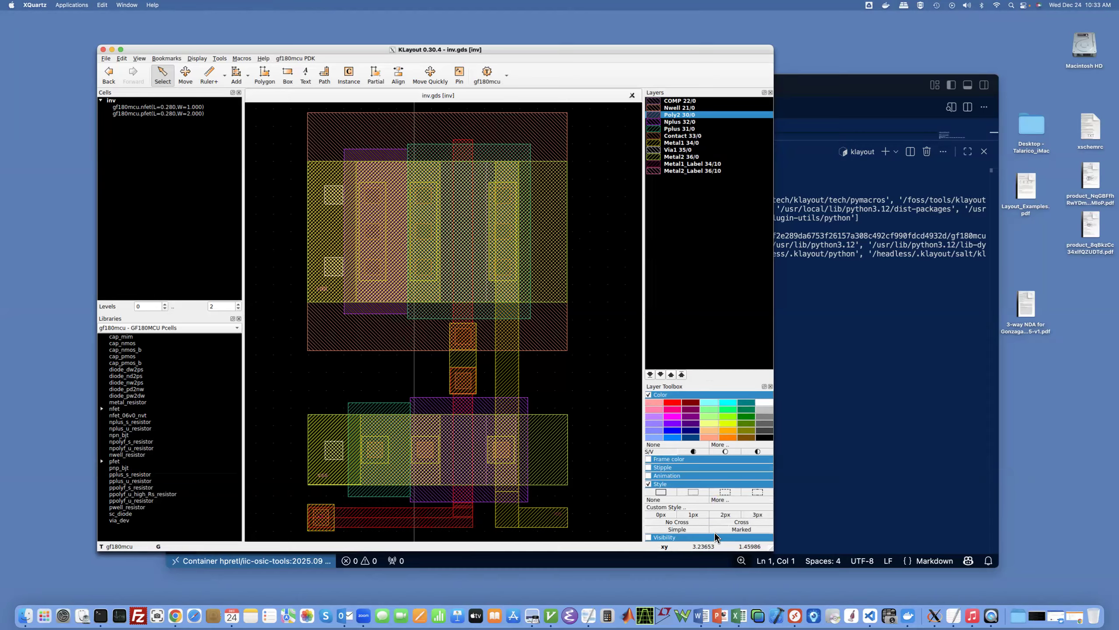
left_click(648, 484)
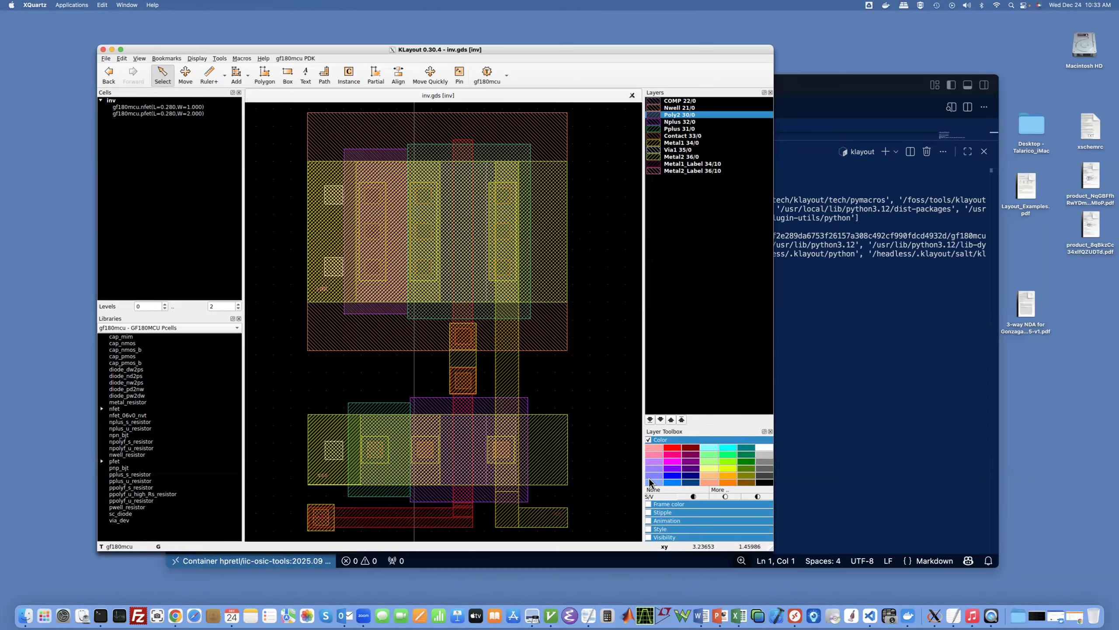
left_click(648, 512)
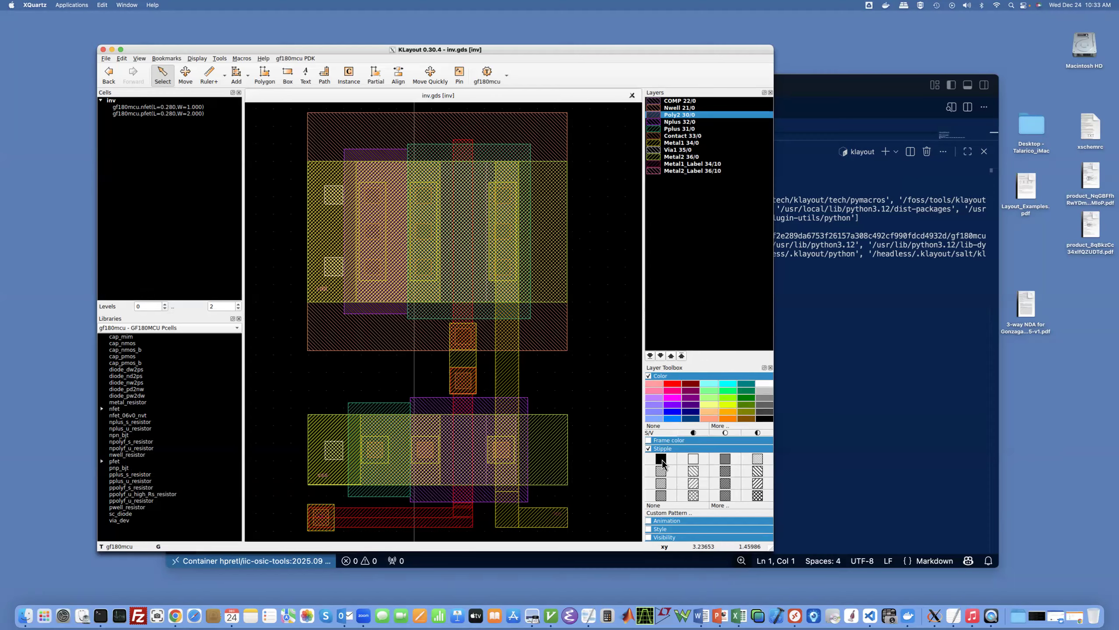
left_click(661, 459)
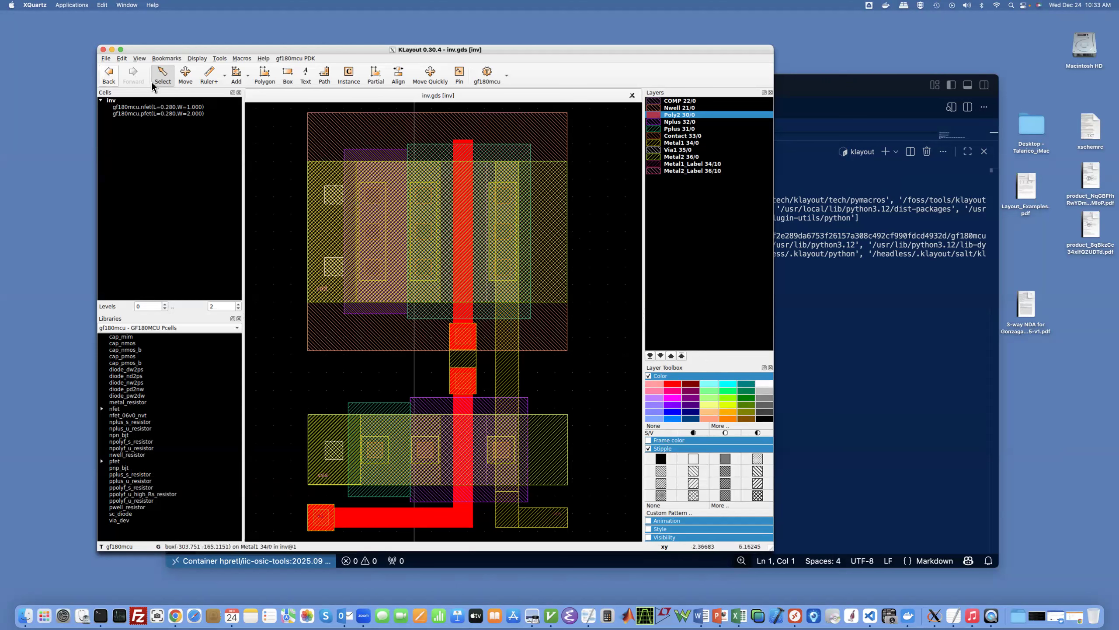
Step: Save the layer properties under the file name aaa in the ring folder
left_click(105, 58)
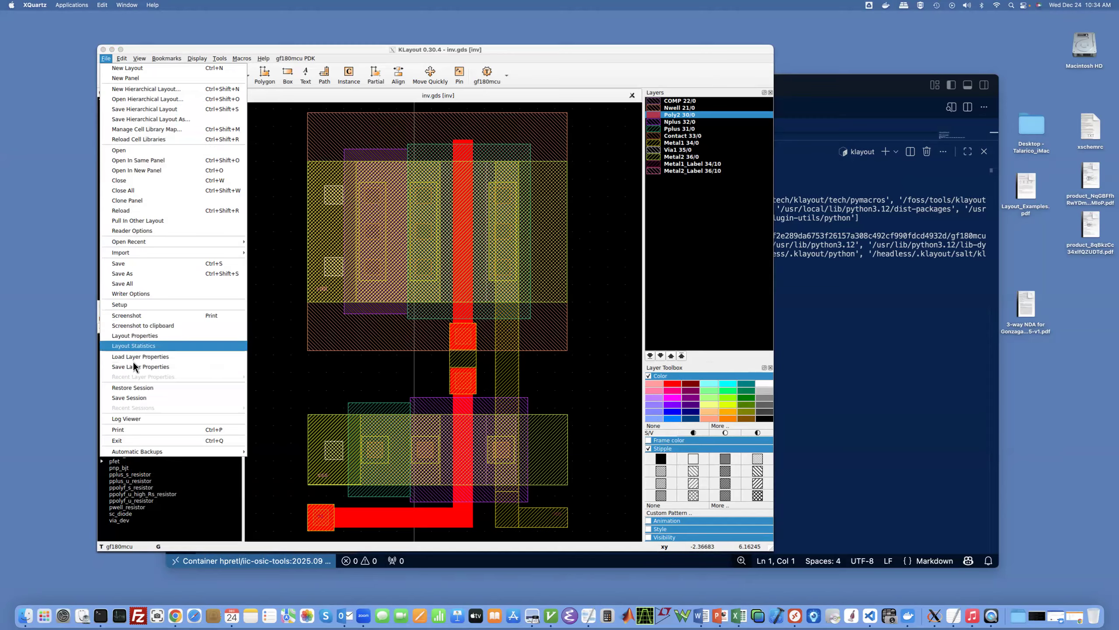
left_click(147, 371)
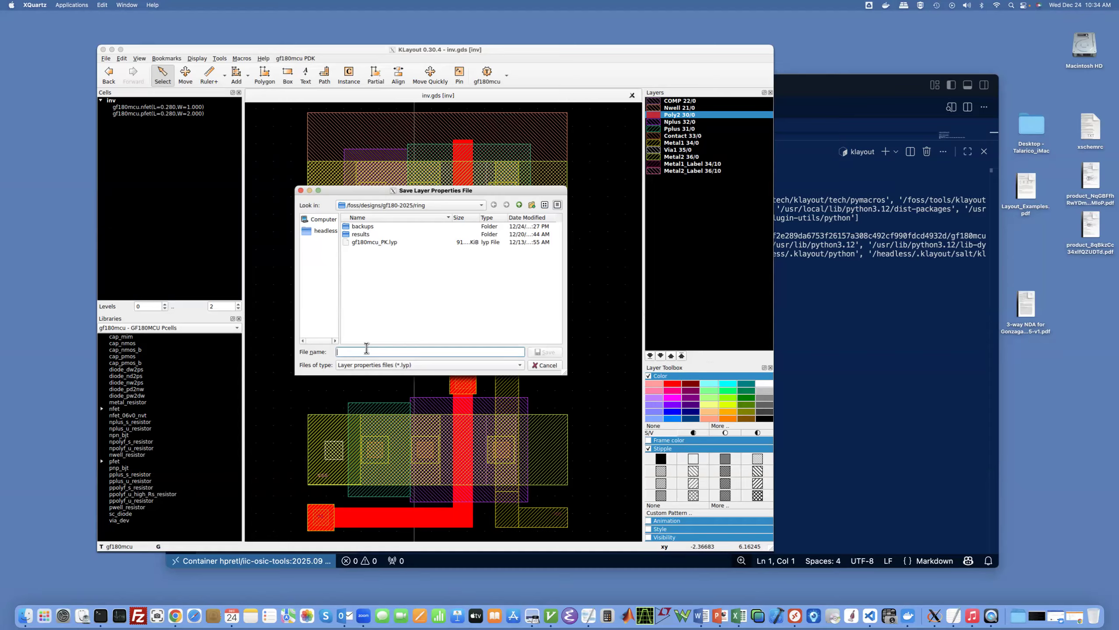
type("aaa")
left_click(554, 354)
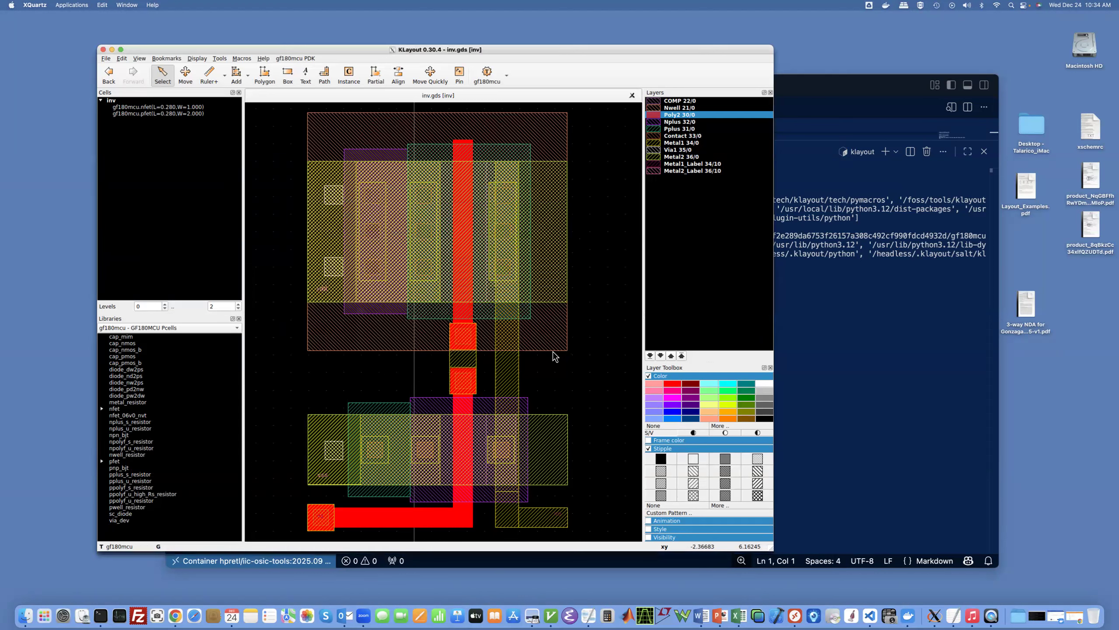
Step: Exit KLayout and return to the terminal
scroll(553, 356, "up", 1)
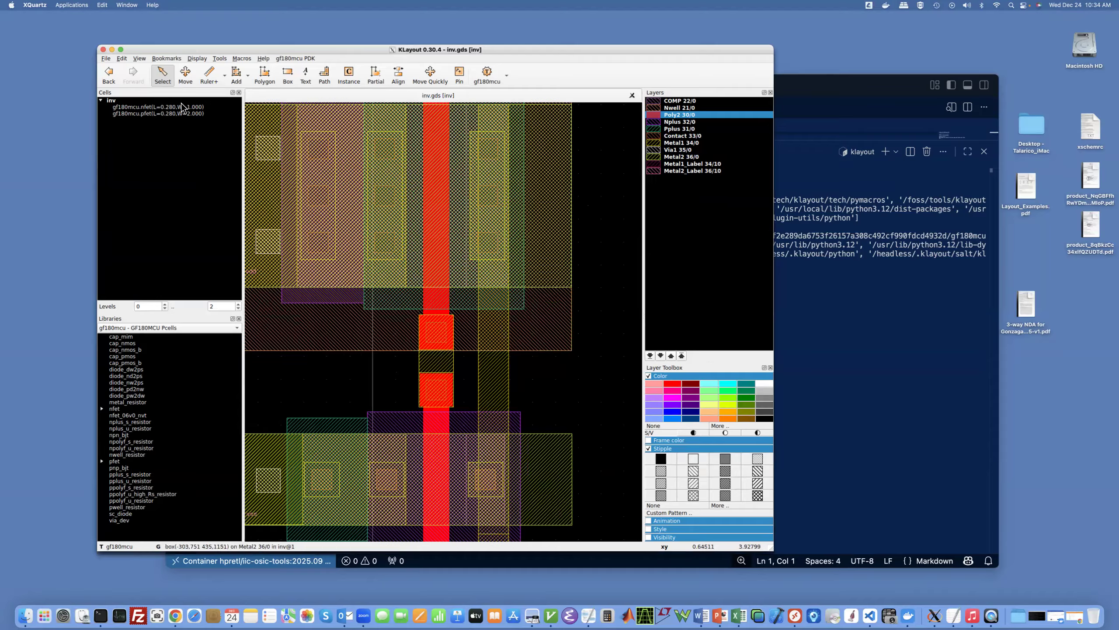
left_click(107, 59)
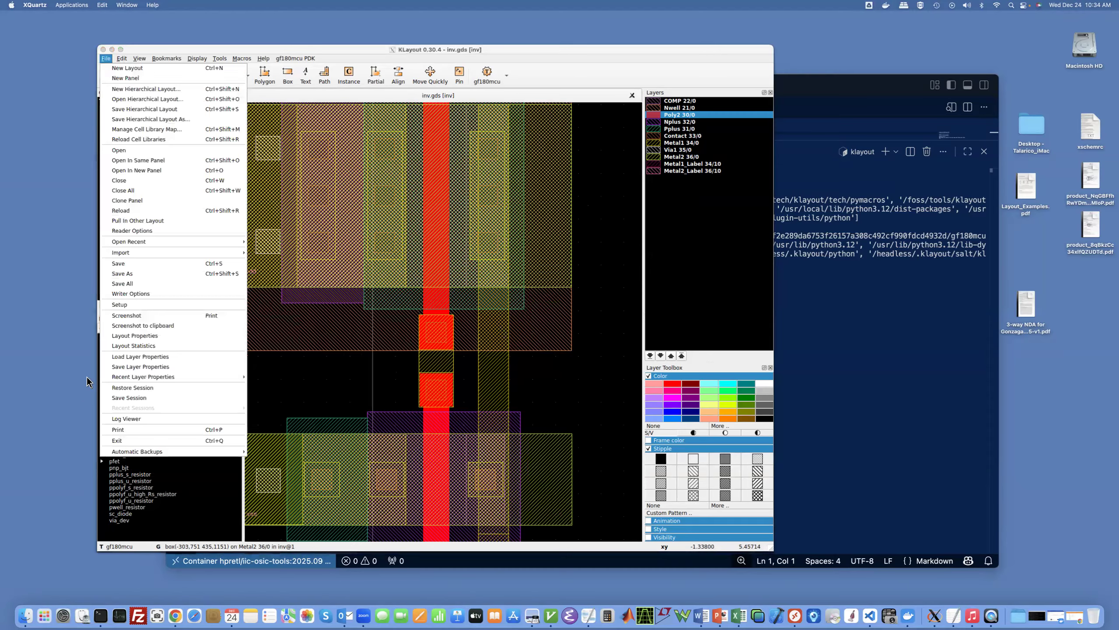
left_click(126, 439)
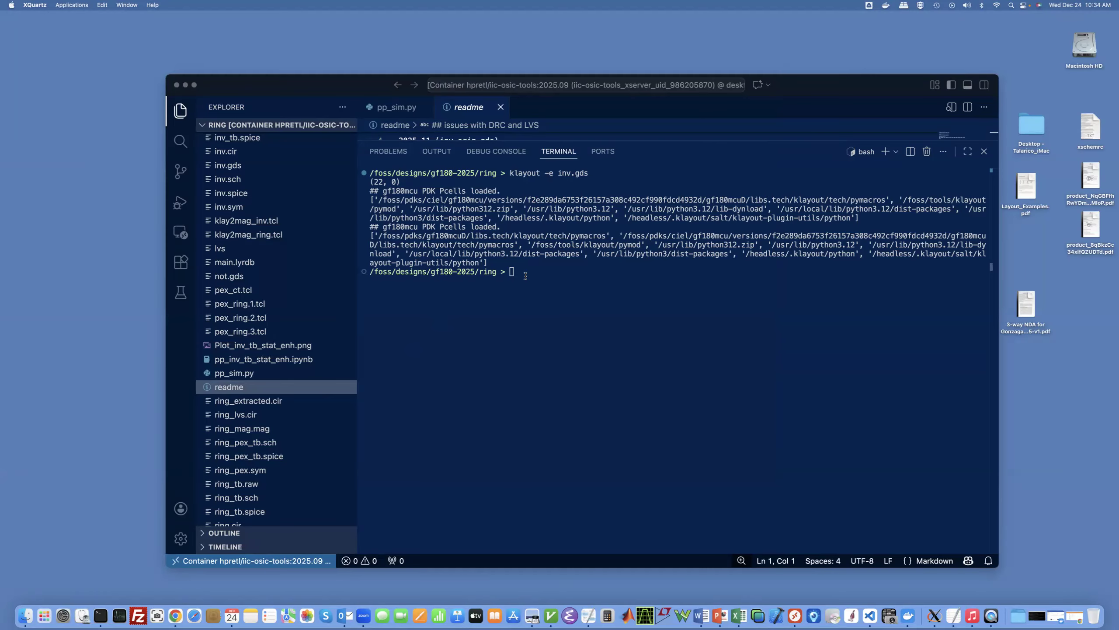
Step: Launch KLayout from the terminal with ke -l aaa.lyp inv.gds and dismiss the startup tip
left_click(525, 276)
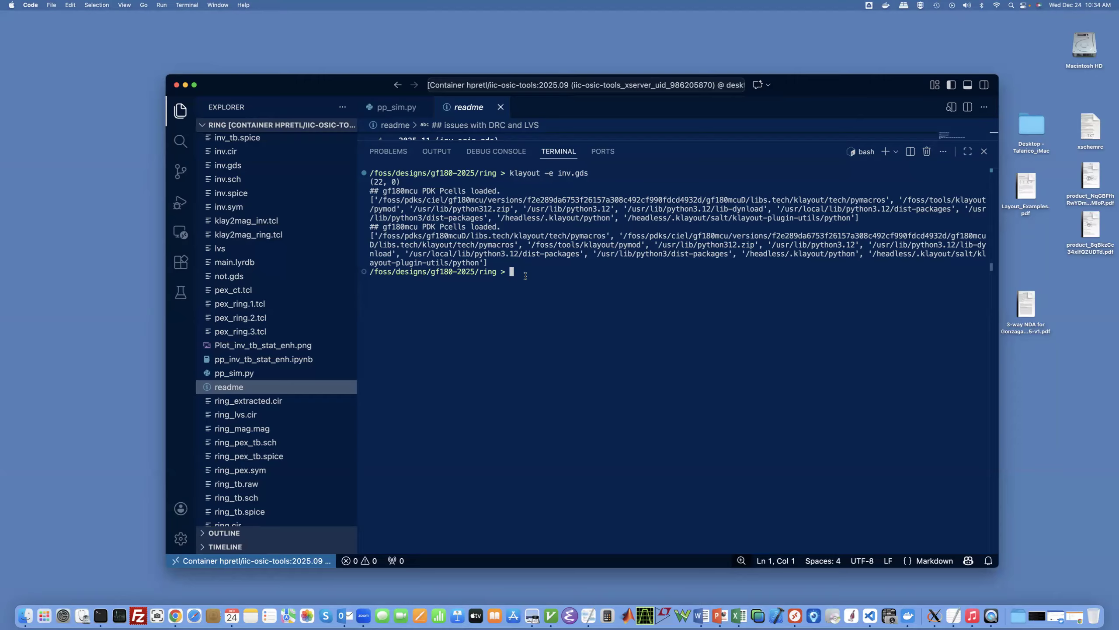
type("k")
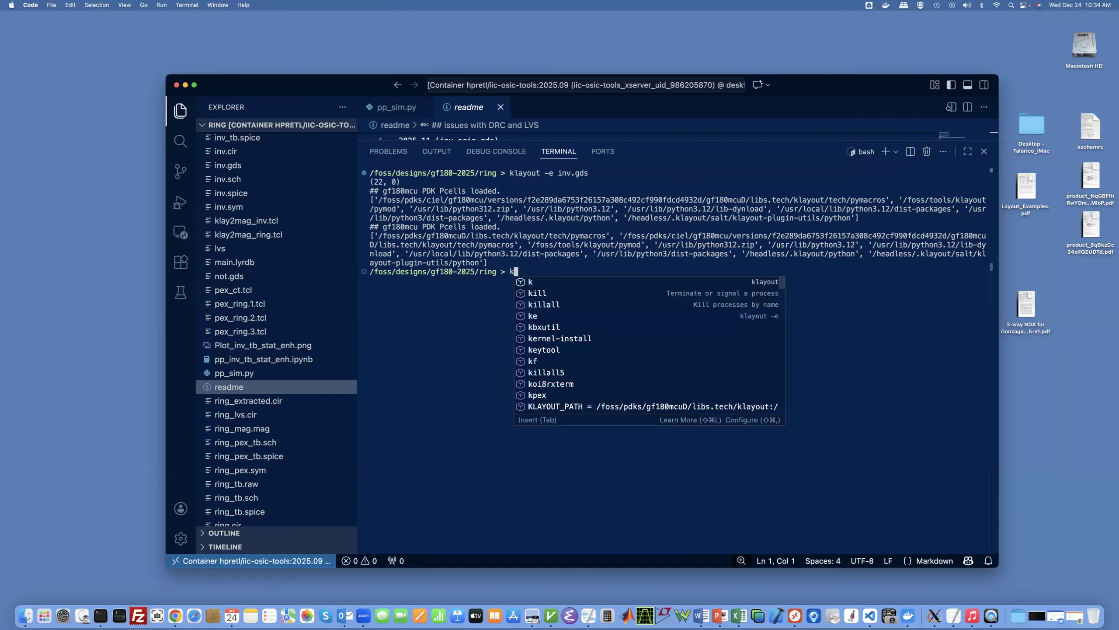
type("e")
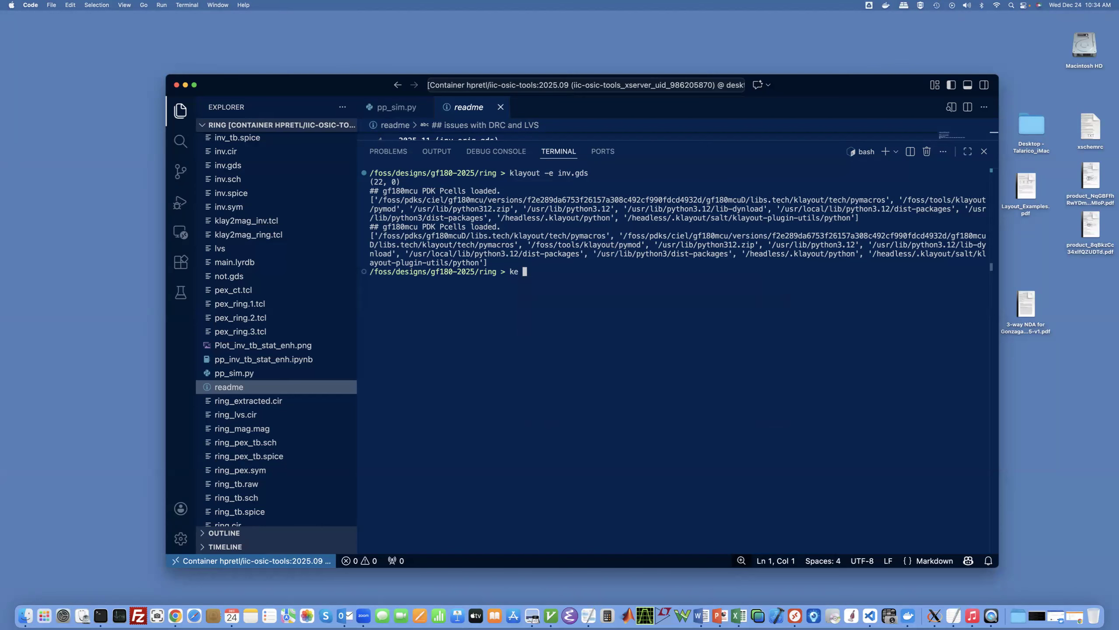
type(" -l aaa.")
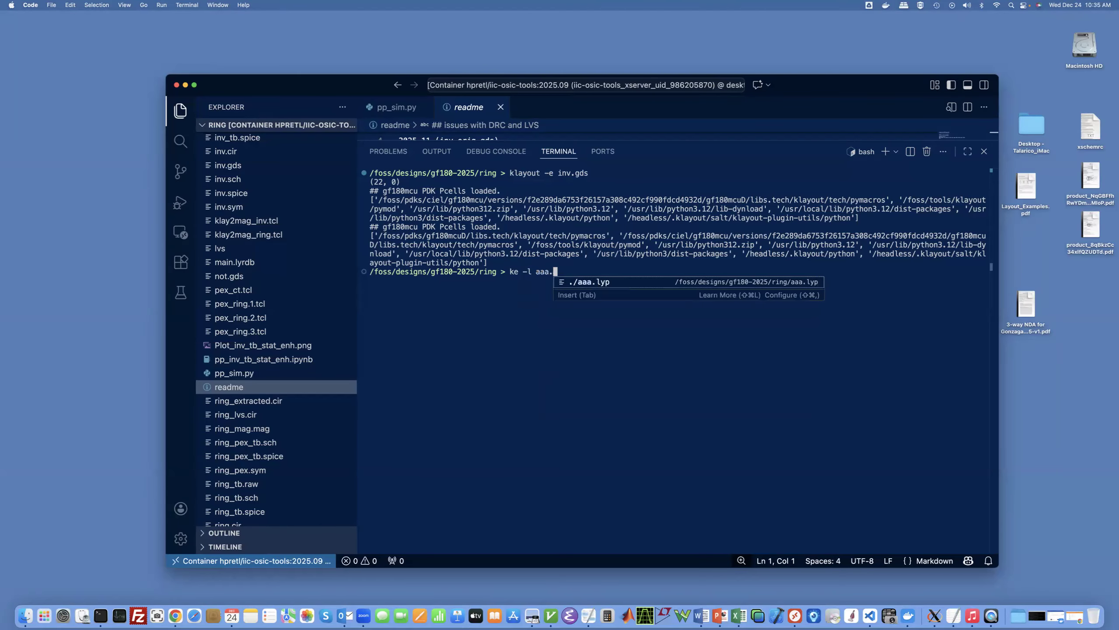
type("lyp")
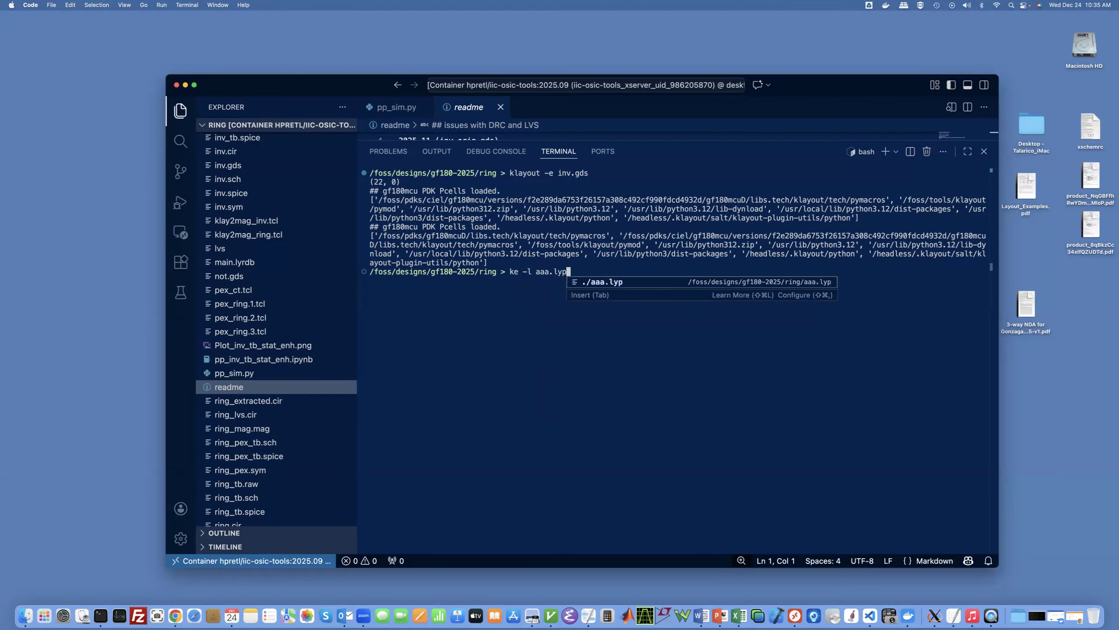
type(" i")
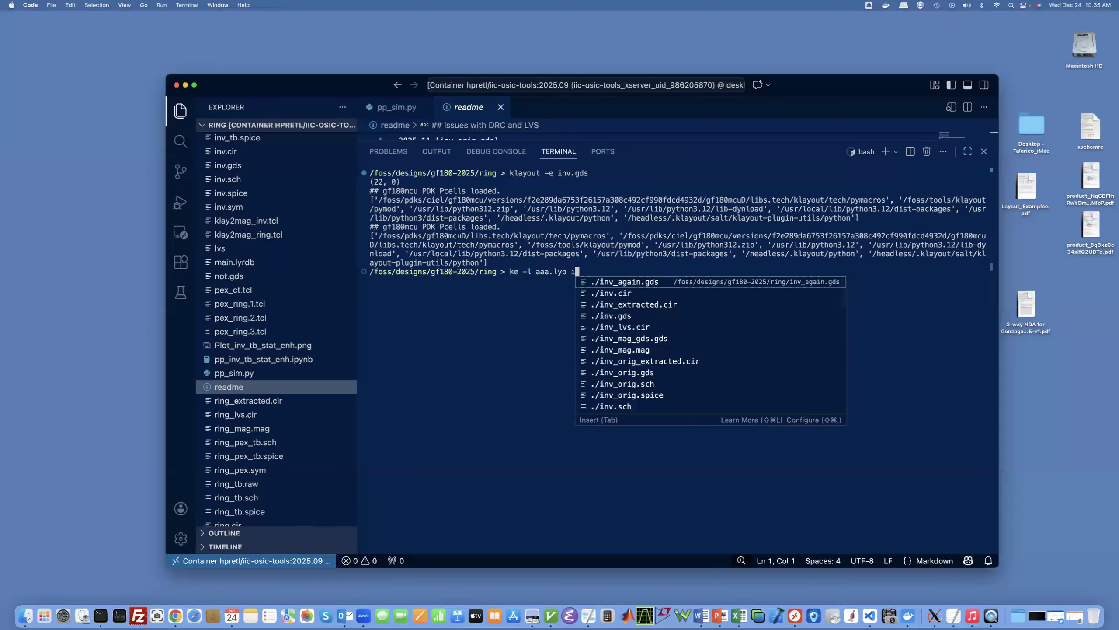
type("nv.gds")
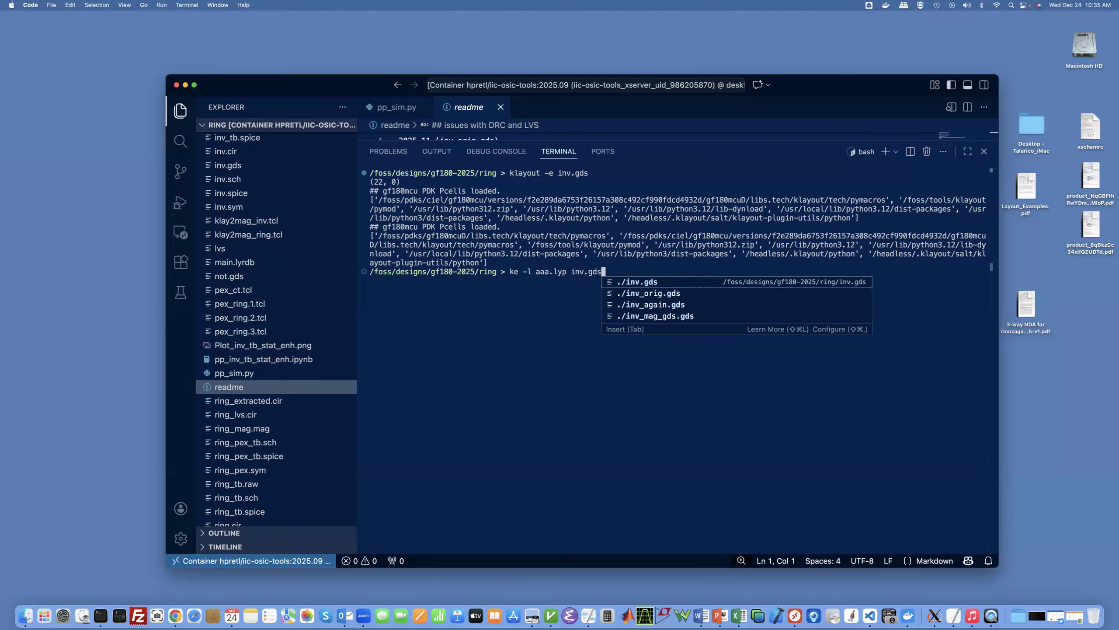
key("Return")
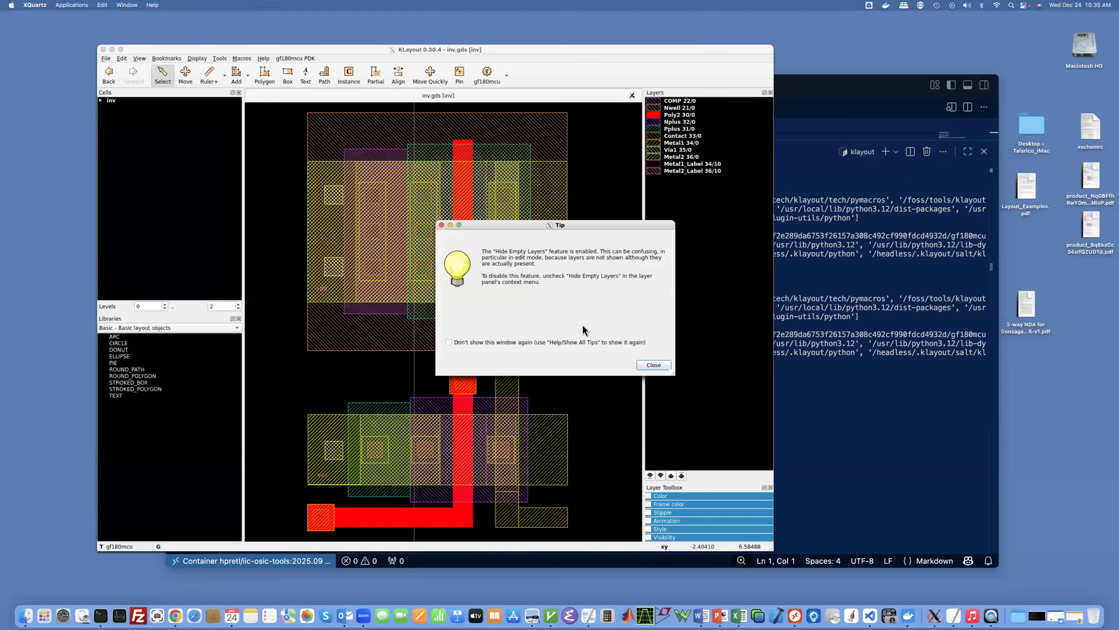
left_click(656, 364)
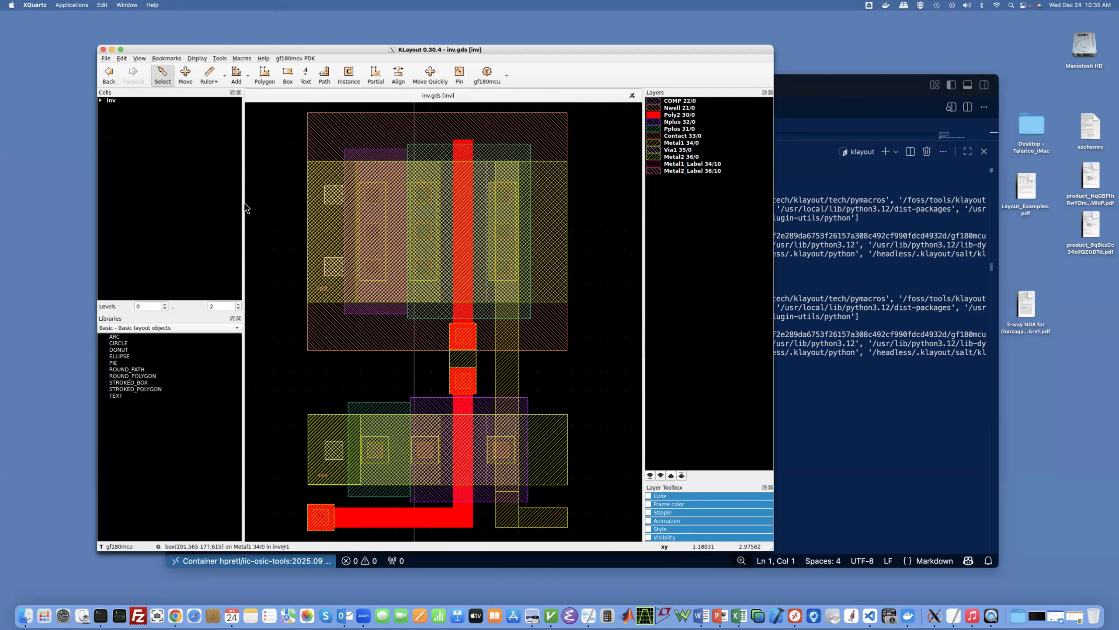
Step: Exit KLayout and delete the aaa.lyp file from the ring folder in the terminal
left_click(107, 58)
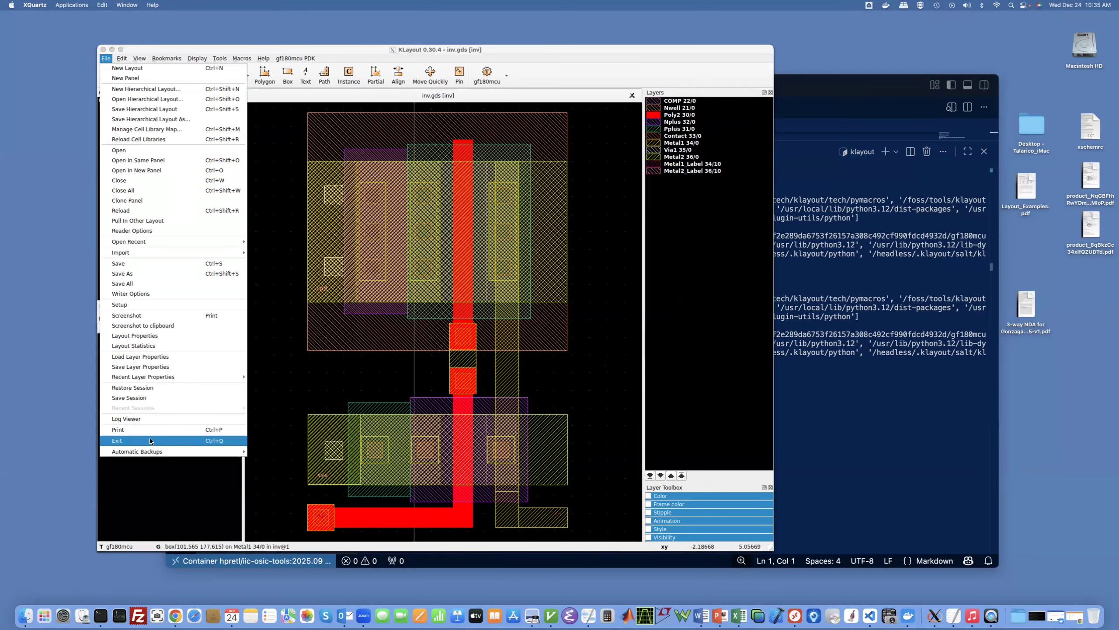
left_click(149, 438)
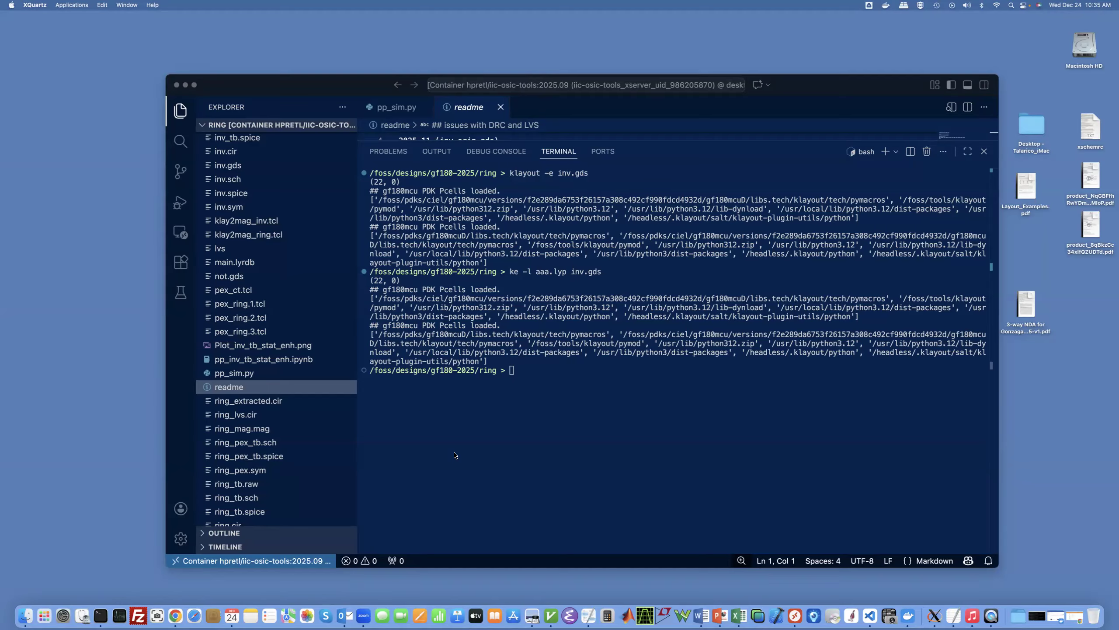
left_click(548, 384)
type("rm aa")
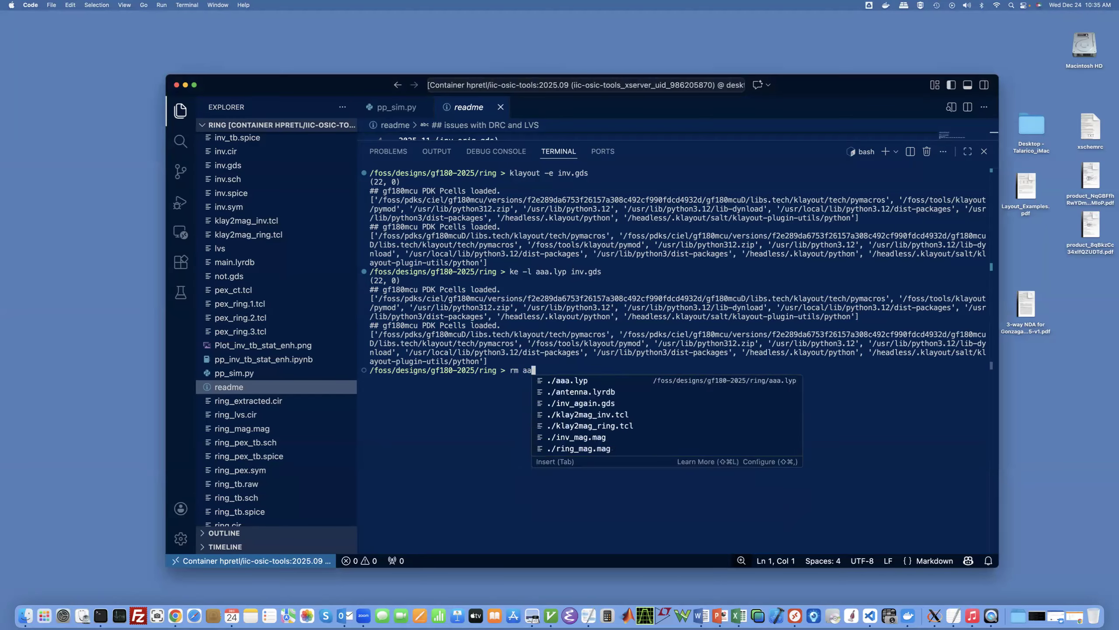
key("Tab")
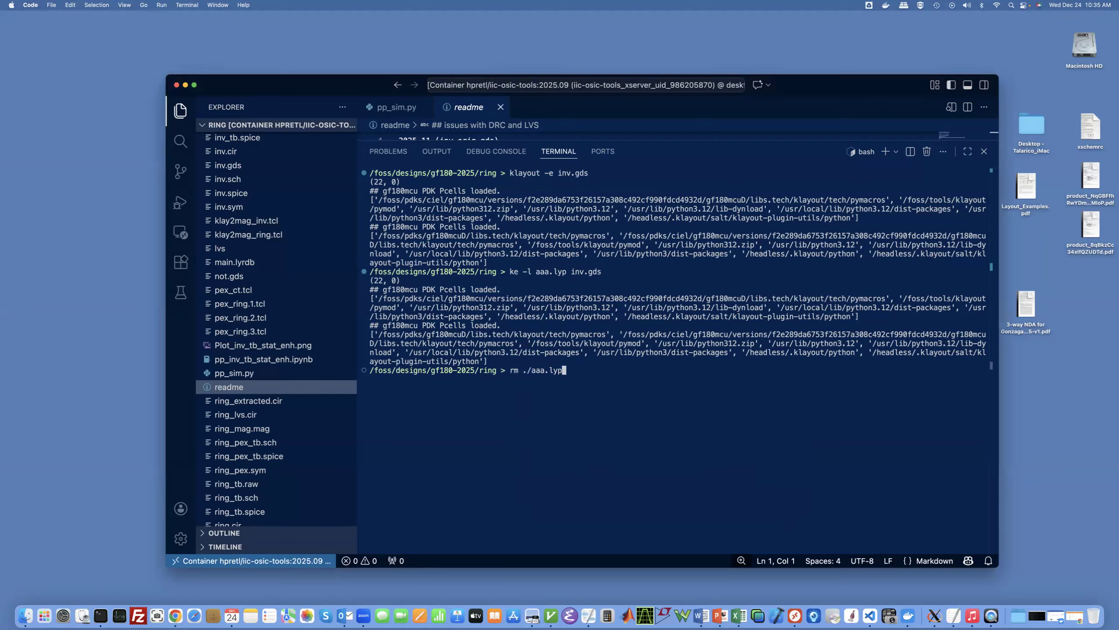
key("Return")
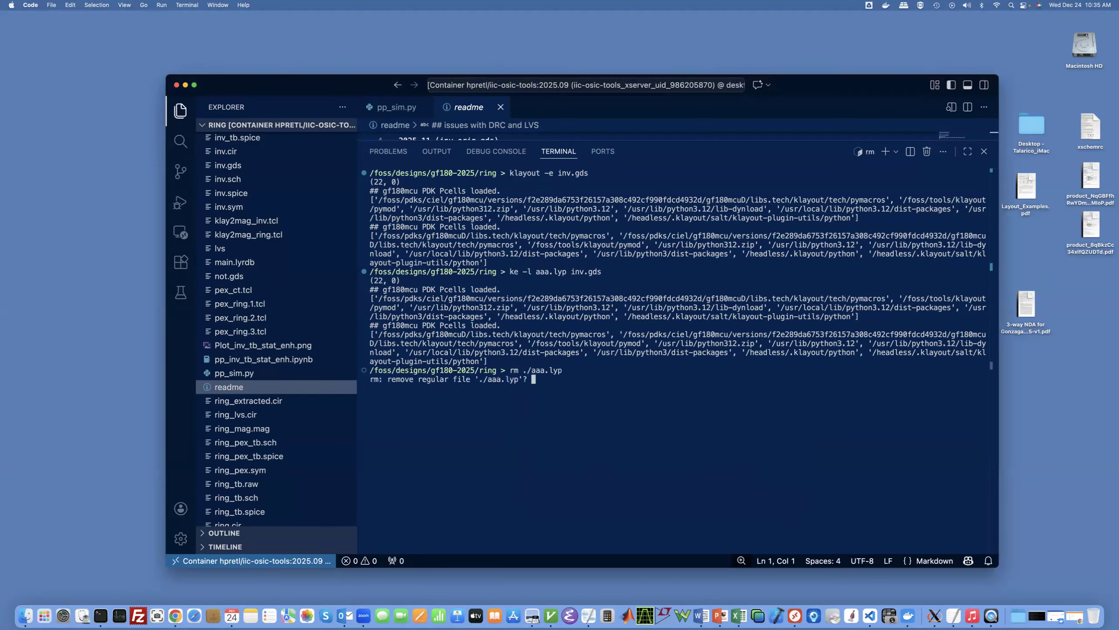
type("y")
key("Return")
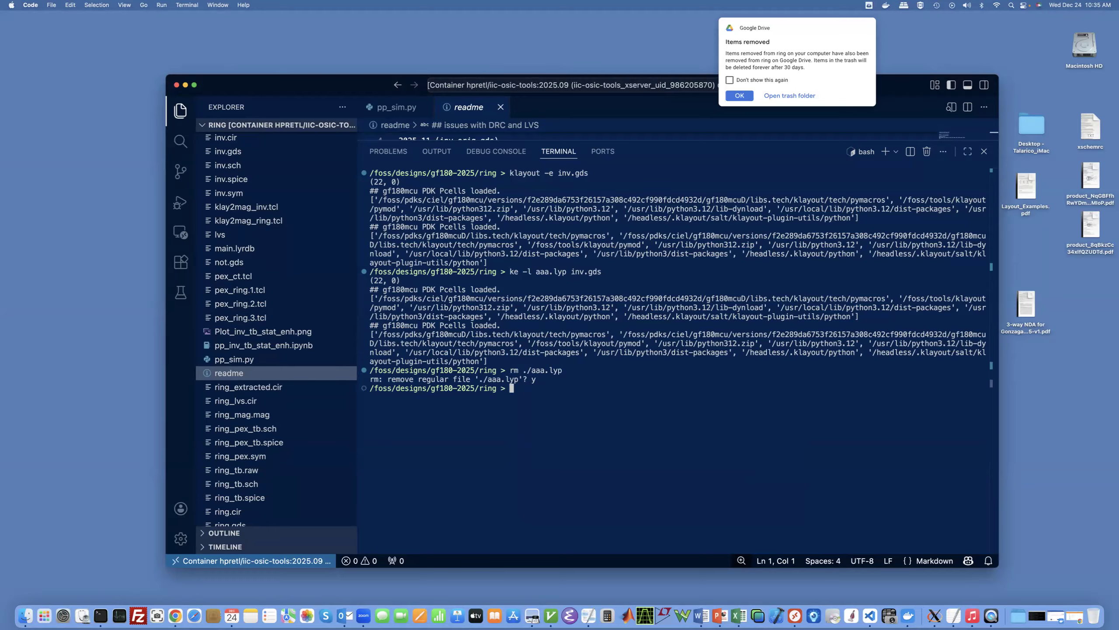
left_click(739, 95)
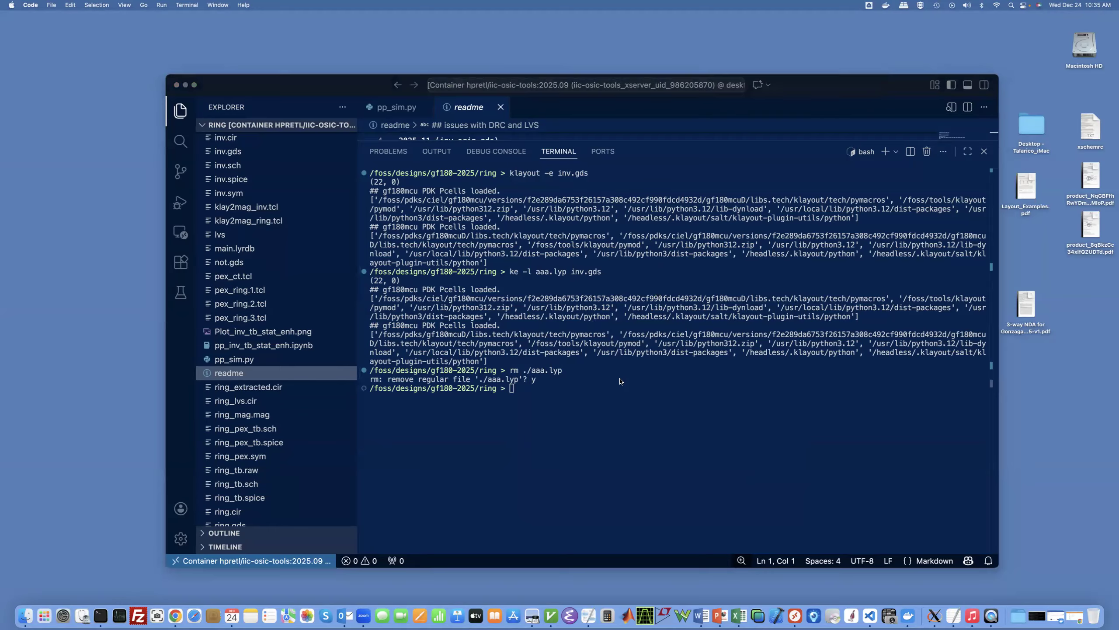
Step: Launch KLayout with ke -l on inv.gds using the gf180mcu PK.lyp layer properties file, and dismiss the startup tip
left_click(572, 390)
type("ke -l ")
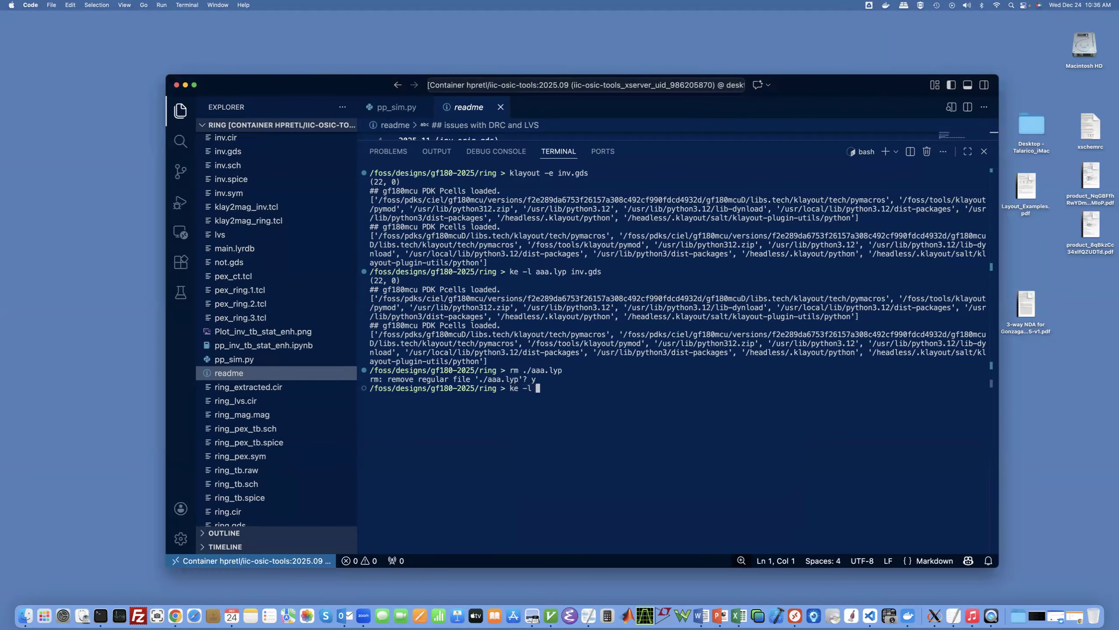
type("./gf180mcu_fd_sc_mcu7t5v0.gds")
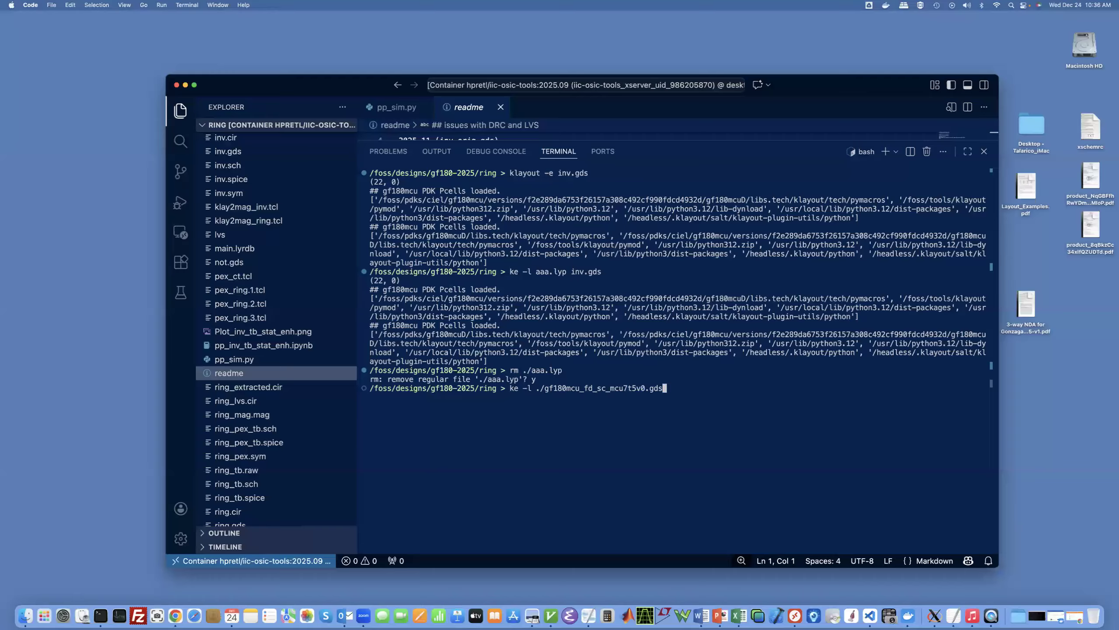
key("BackSpace")
key("BackSpace")
key("BackSpace")
key("BackSpace")
key("BackSpace")
key("BackSpace")
key("BackSpace")
key("BackSpace")
key("BackSpace")
key("BackSpace")
key("BackSpace")
key("BackSpace")
key("BackSpace")
key("BackSpace")
key("BackSpace")
key("BackSpace")
key("BackSpace")
type("PK.lyp inv.gds")
key("Return")
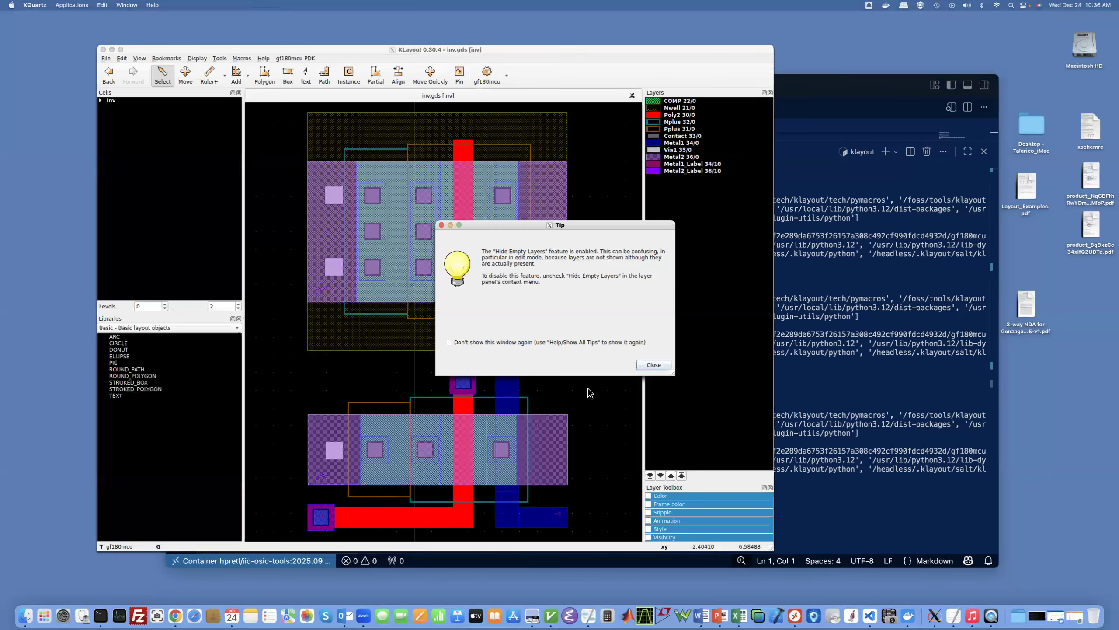
left_click(655, 365)
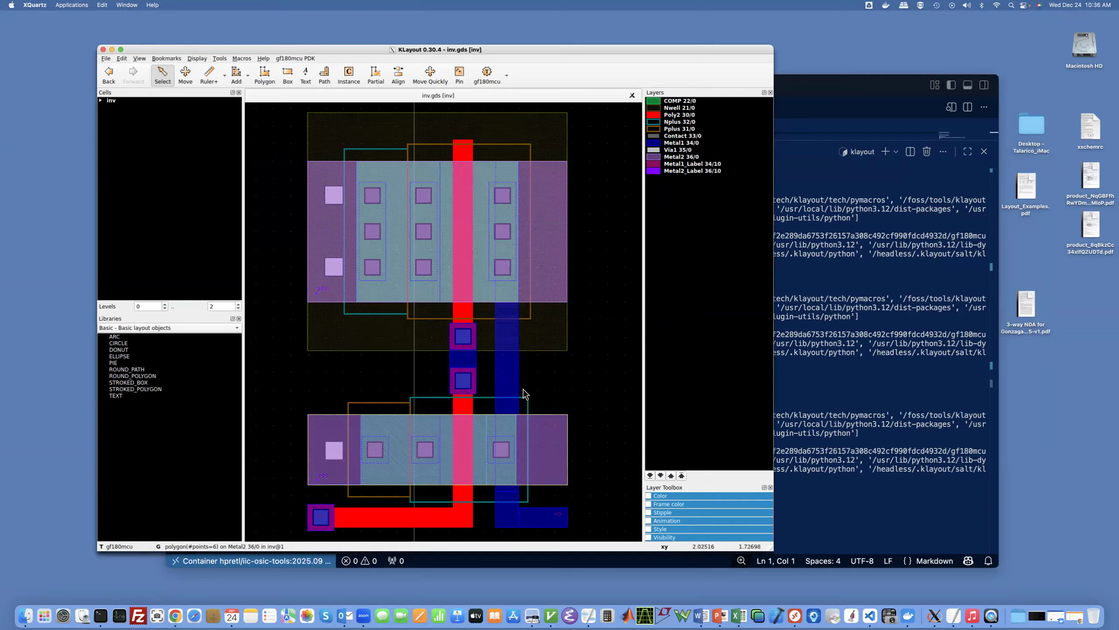
Step: Expand the inv cell's hierarchy and switch the library list to gf180mcu - GF180MCU Pcells
left_click(101, 101)
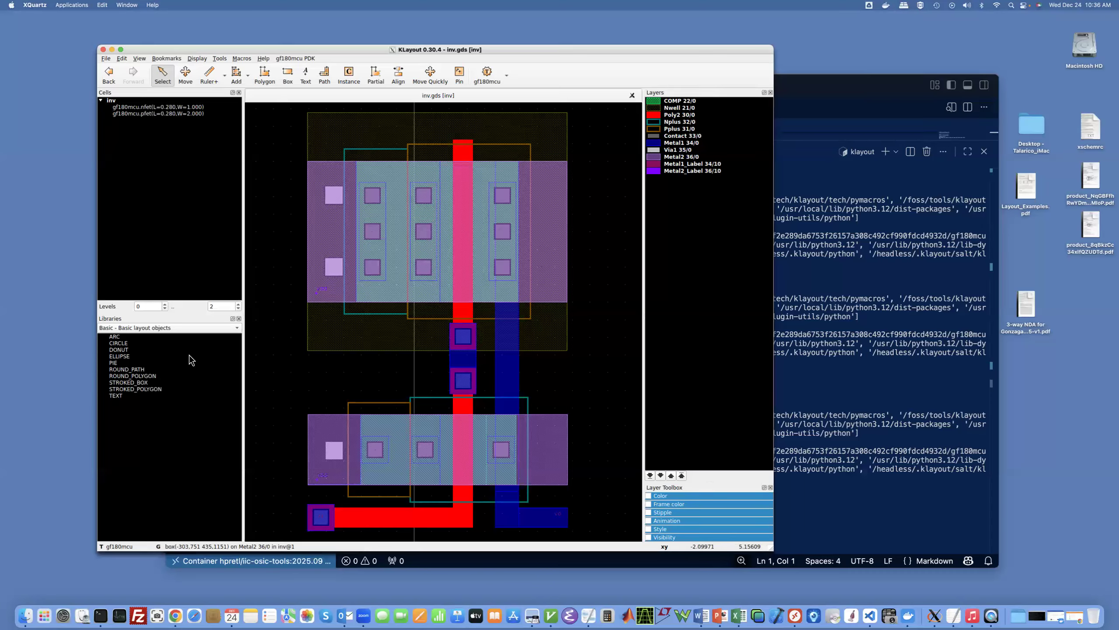
left_click(235, 327)
left_click(219, 348)
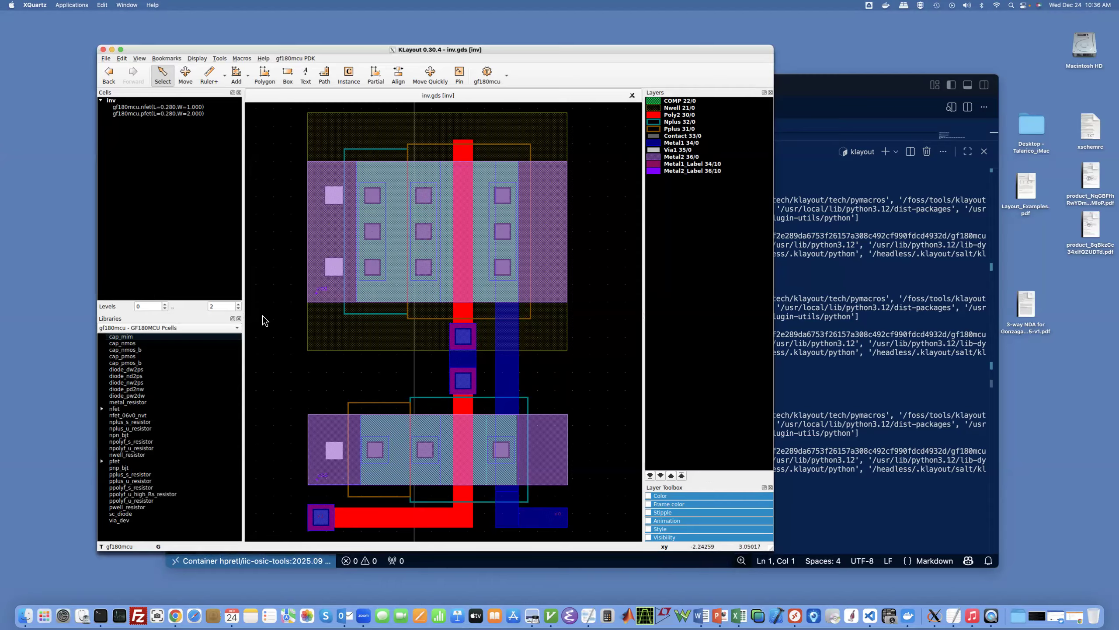
Step: Hide the Metal1 34/0 layer in the layout, and show it again
scroll(289, 314, "down", 3)
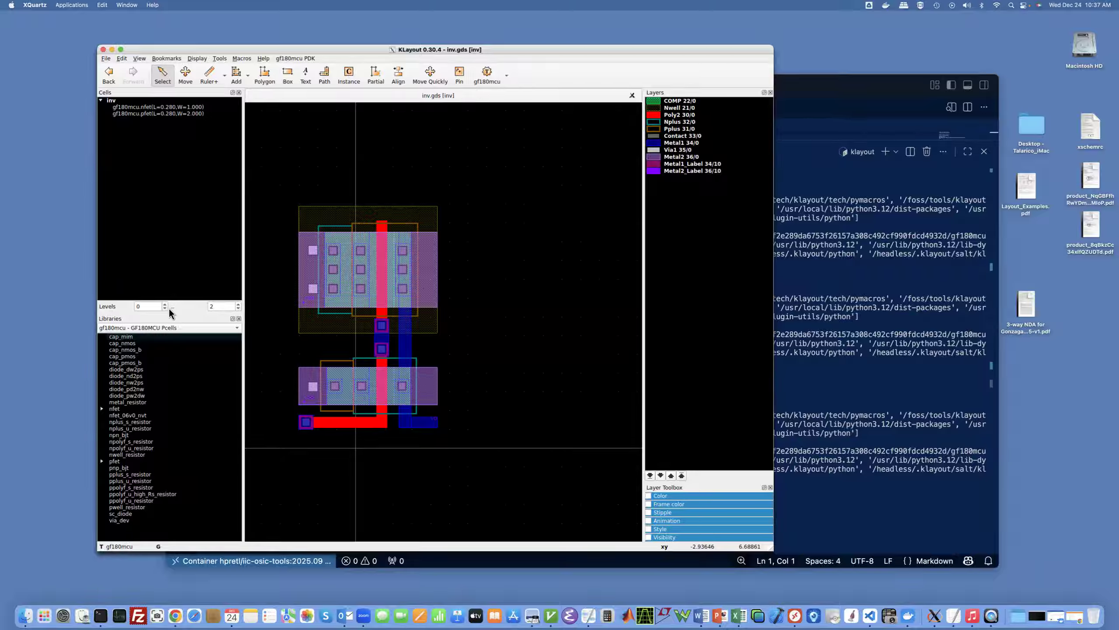
left_click(679, 143)
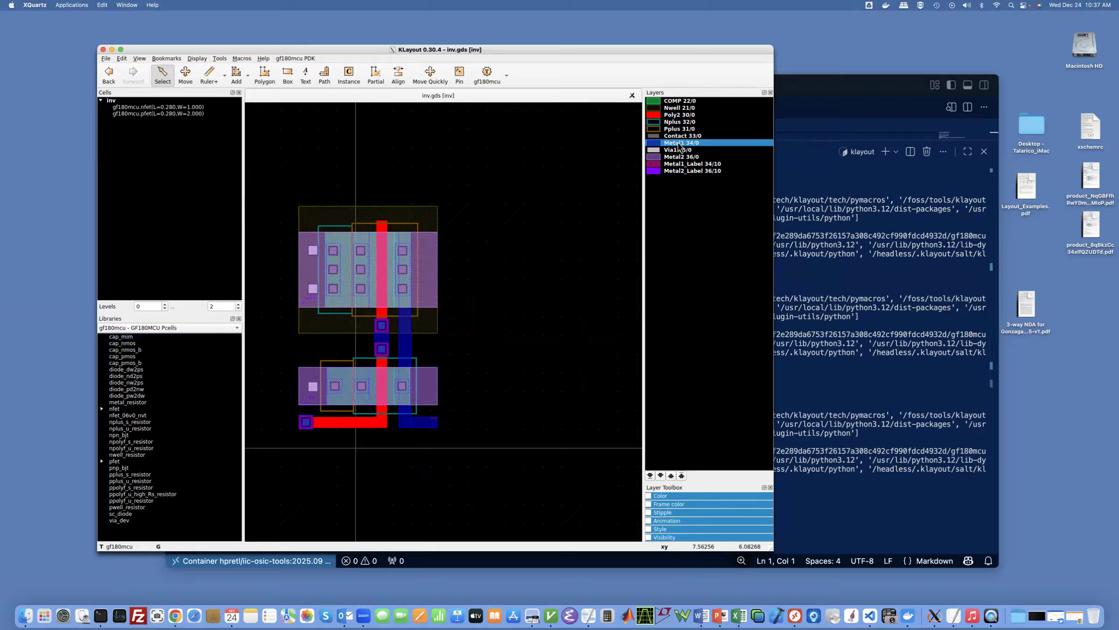
double_click(679, 144)
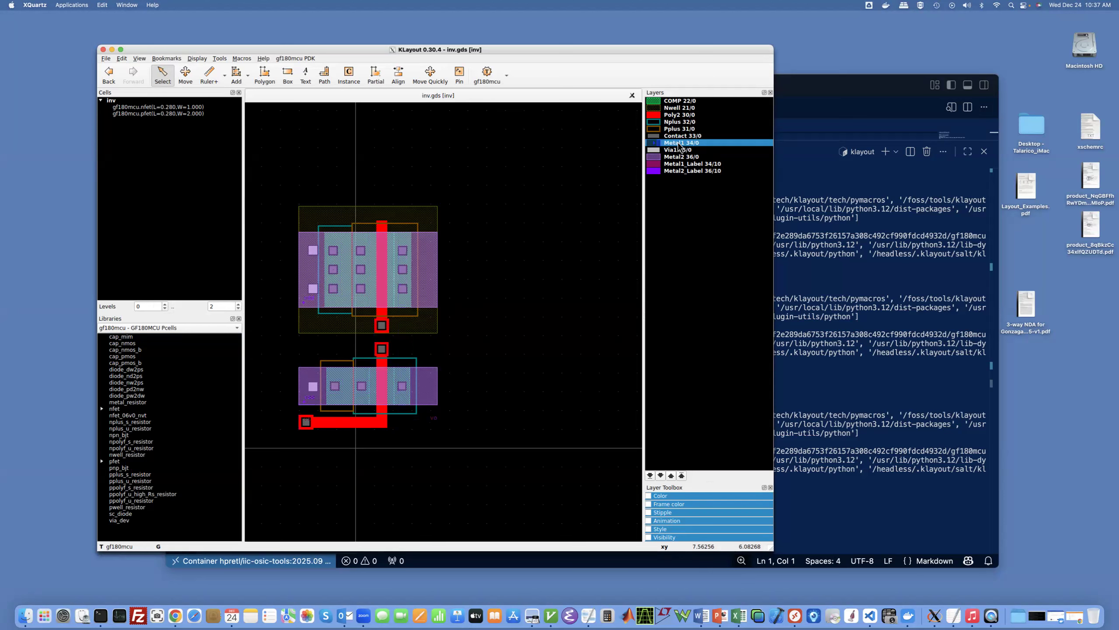
double_click(678, 141)
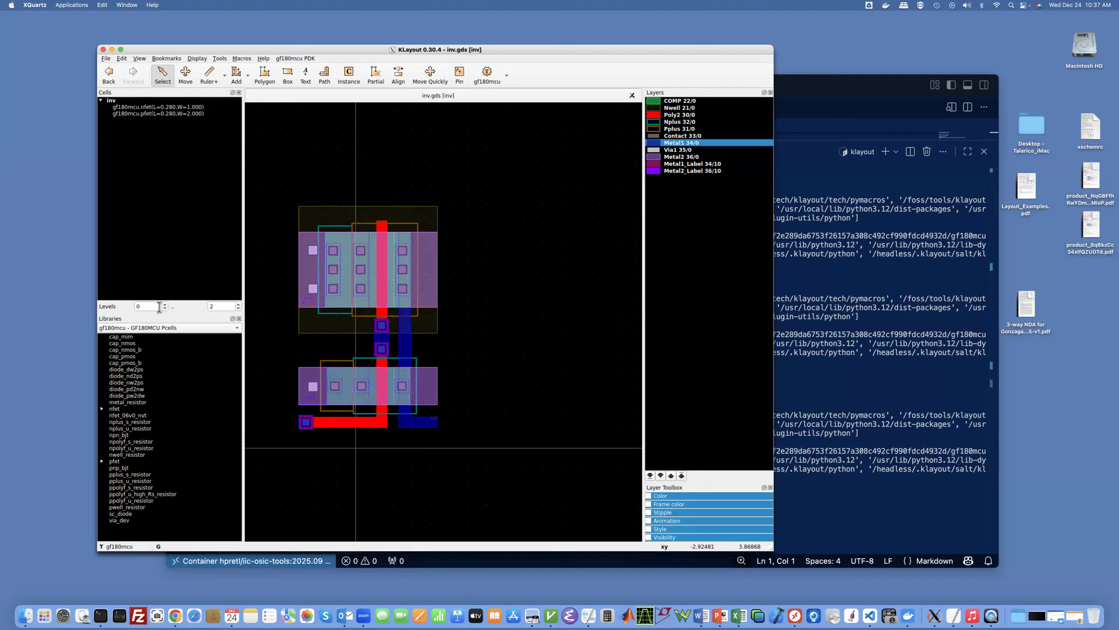
Step: Limit the displayed hierarchy to levels 1 to 2, and narrow it further to levels 1 to 1
double_click(138, 306)
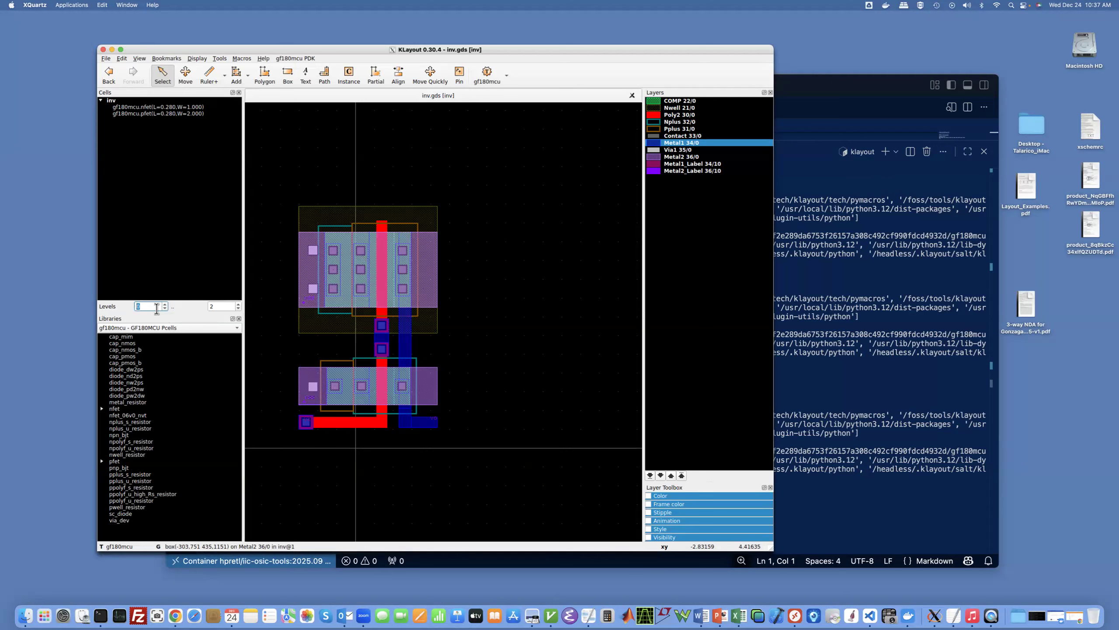
type("1")
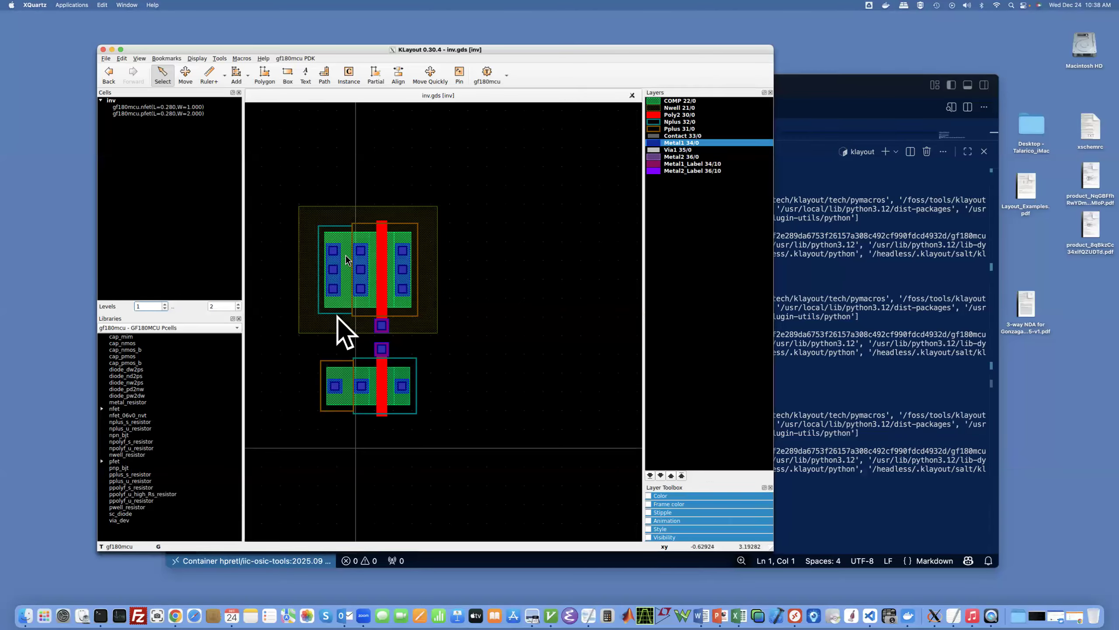
left_click(212, 306)
type("1")
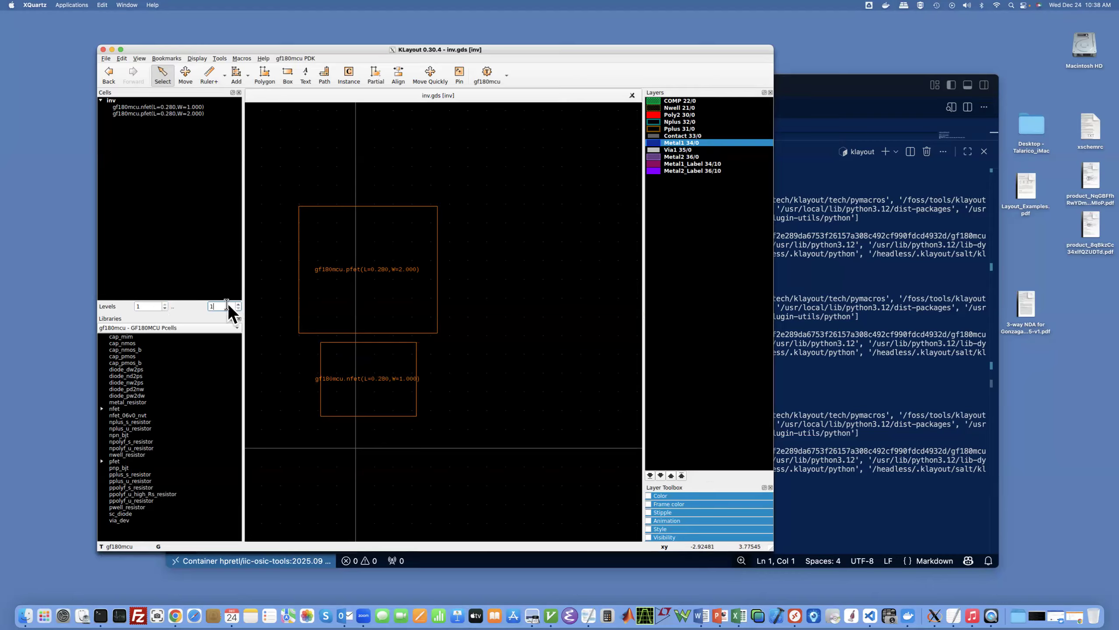
Step: Restore the displayed hierarchy range to levels 0 to 2, and reduce it to levels 0 to 1
type("2")
left_click(138, 306)
type("0")
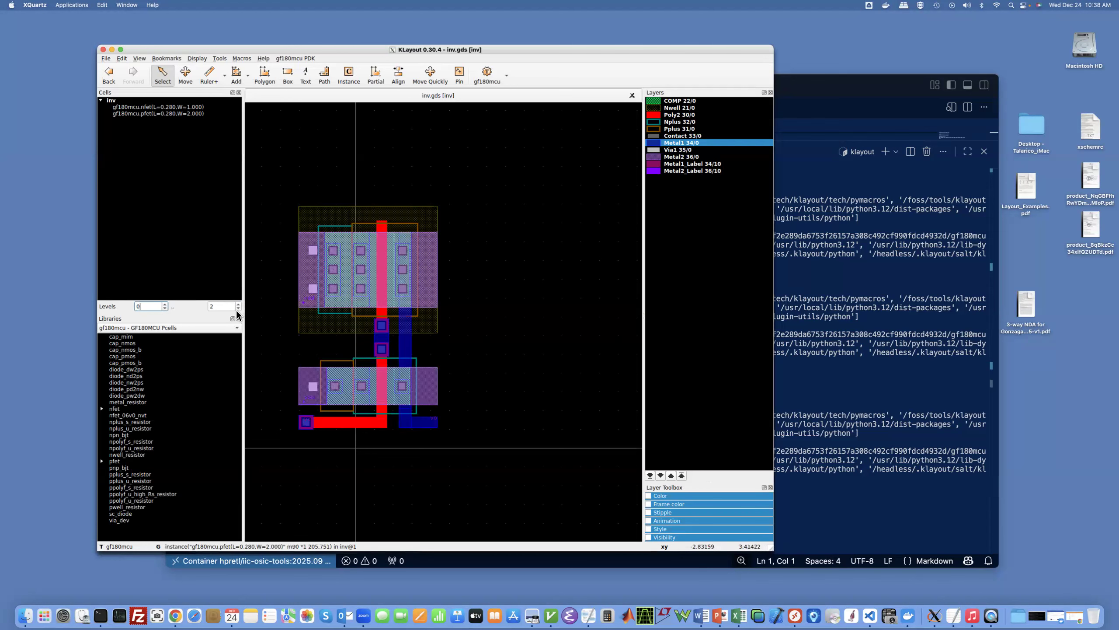
double_click(207, 304)
type("1")
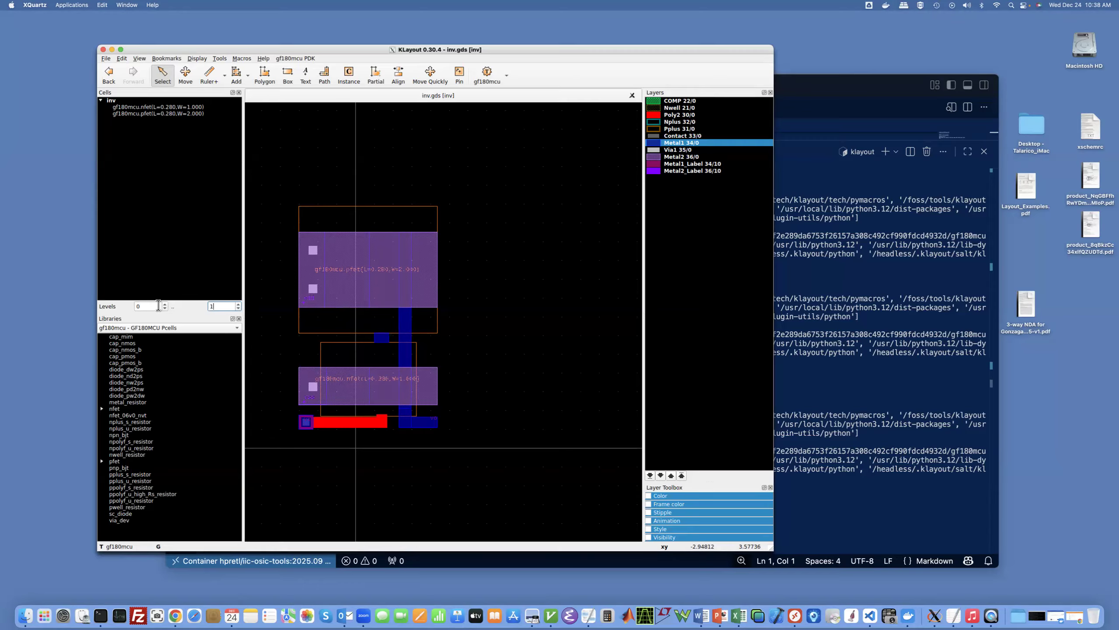
Step: Set the displayed hierarchy range to levels 1 to 2
double_click(134, 305)
type("1")
double_click(216, 305)
type("2")
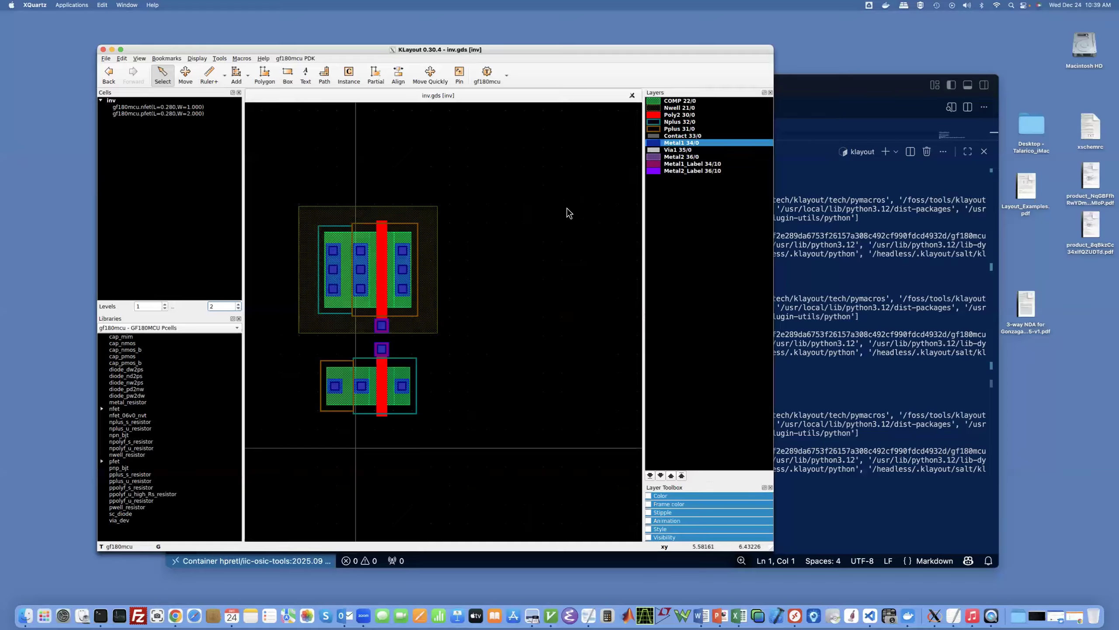
Step: Place an nfet instance from the GF180MCU Pcells library in the empty area beside the inverter's nfet
left_click(348, 73)
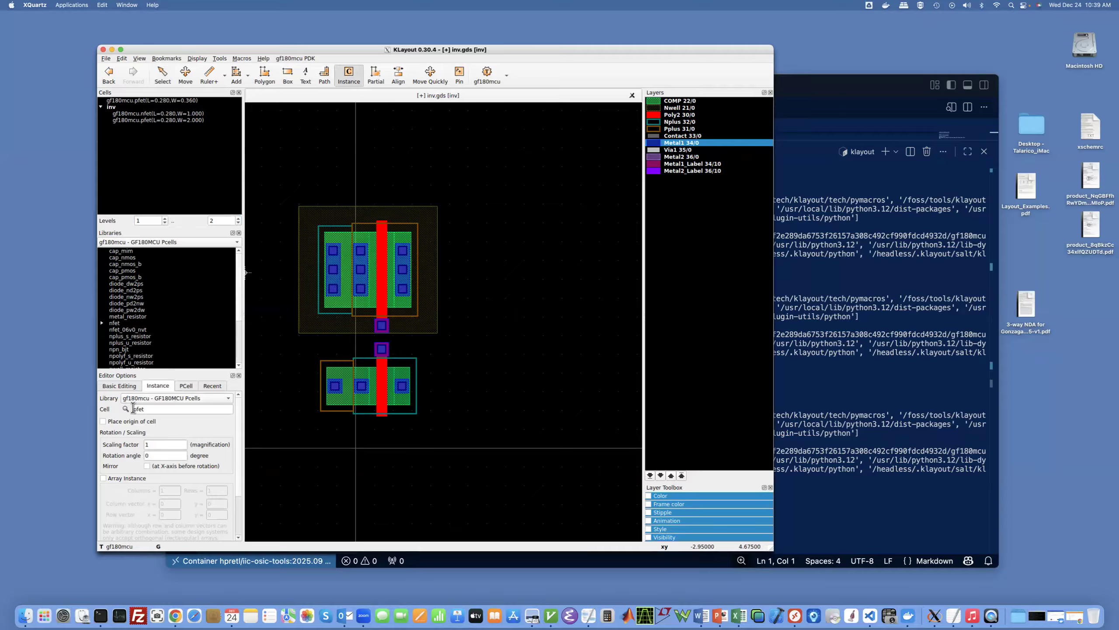
left_click_drag(136, 404, 128, 404)
type("n")
left_click(144, 418)
left_click(487, 370)
key("Escape")
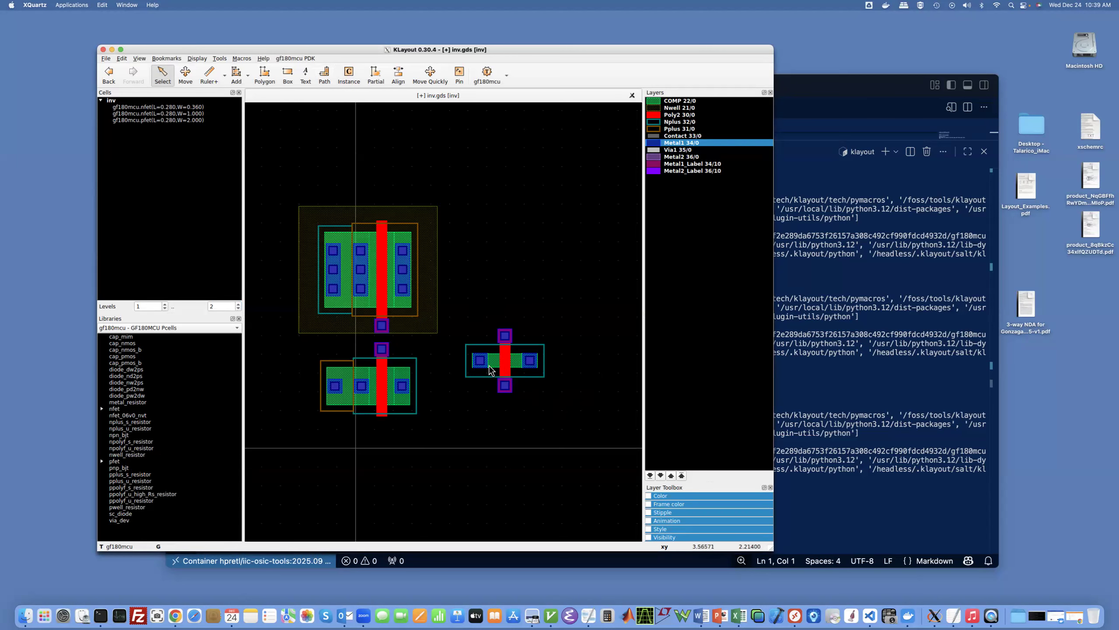
key("q")
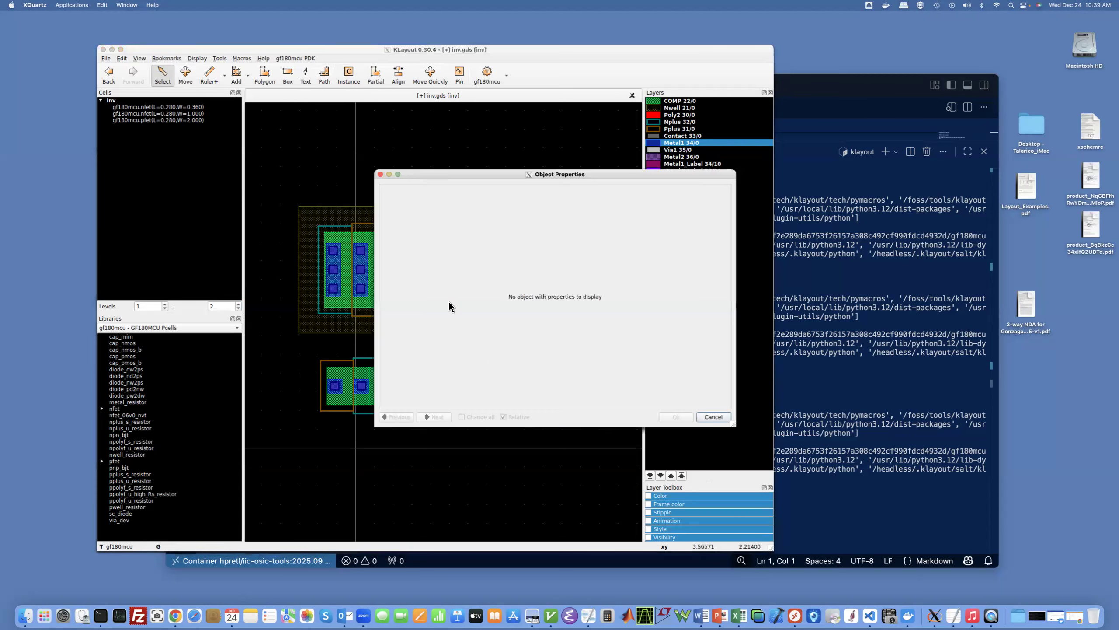
left_click(380, 174)
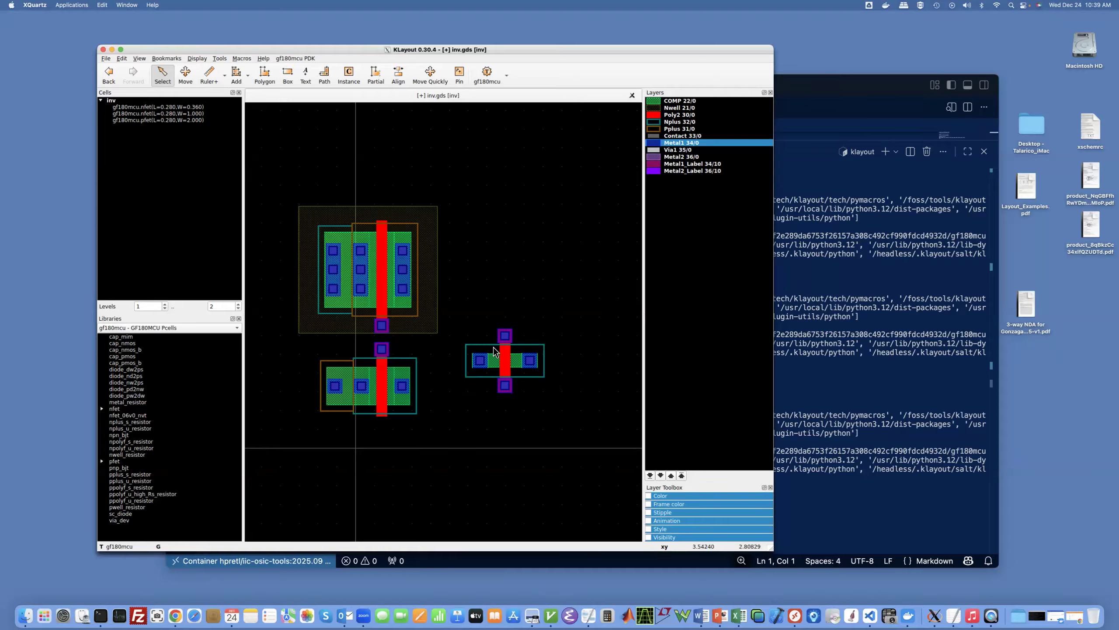
key("q")
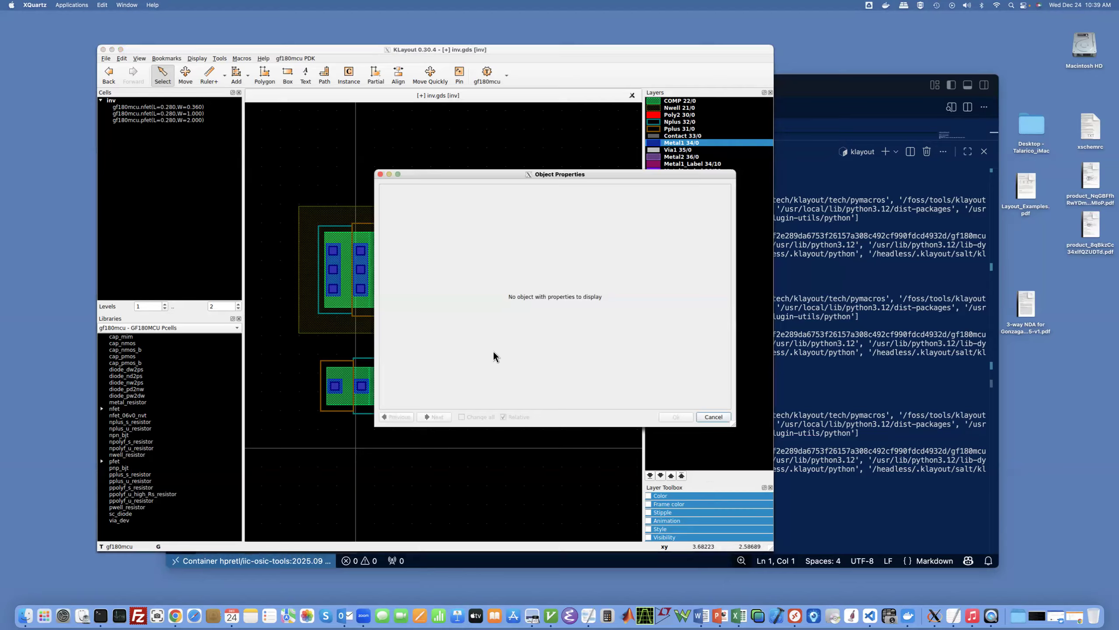
left_click(379, 174)
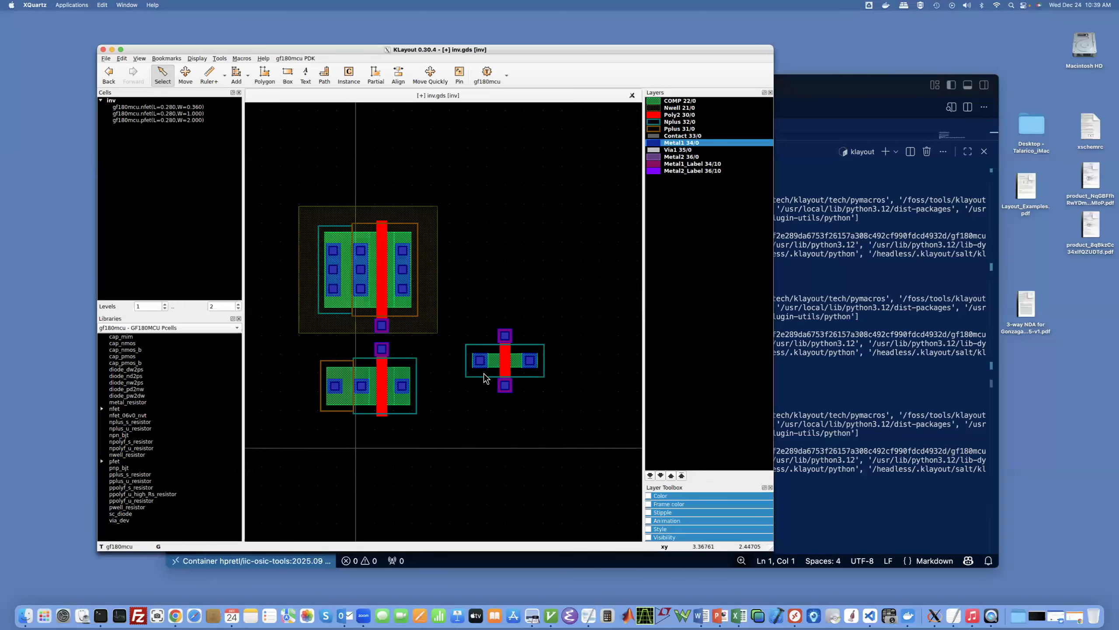
key("q")
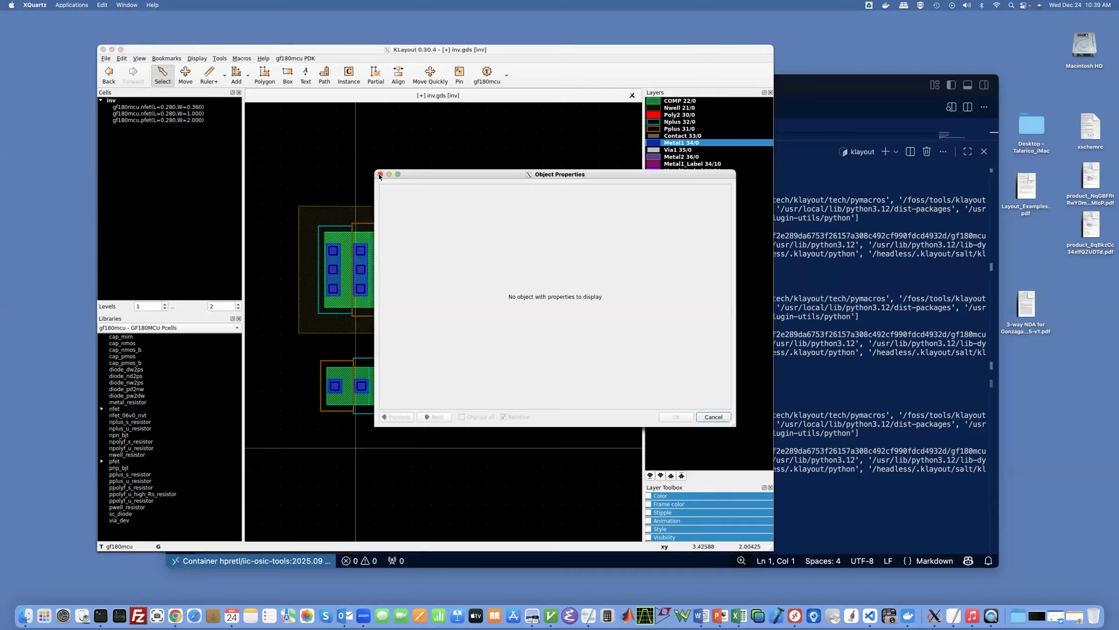
key("Escape")
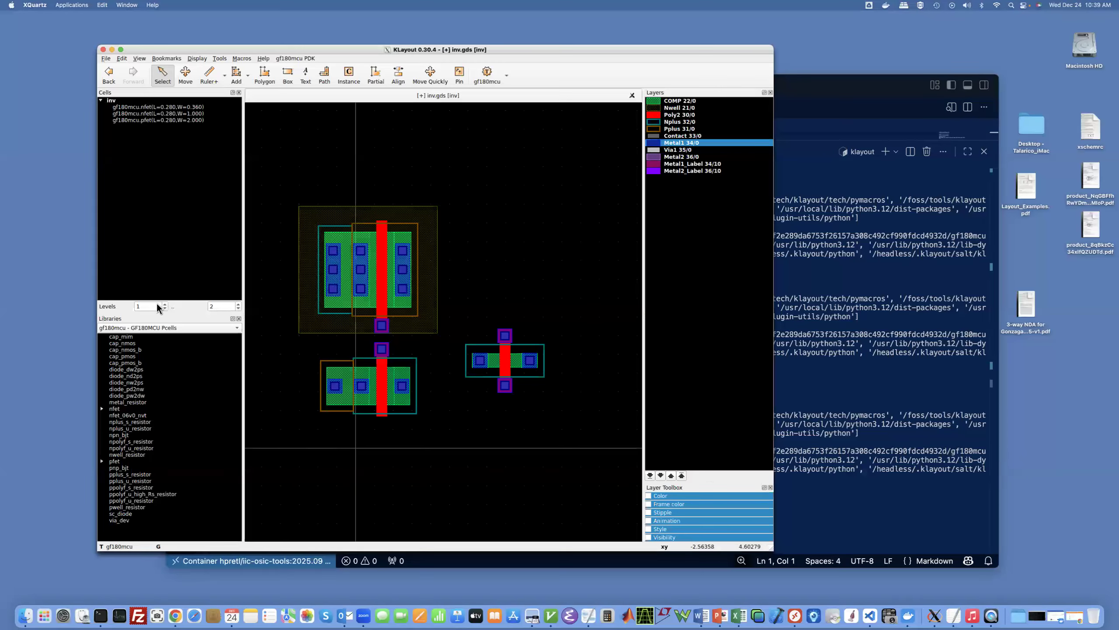
Step: Restore the displayed hierarchy range to levels 0 to 2 and fit the whole layout in the view
double_click(137, 303)
type("2")
key("F2")
double_click(141, 305)
type("0")
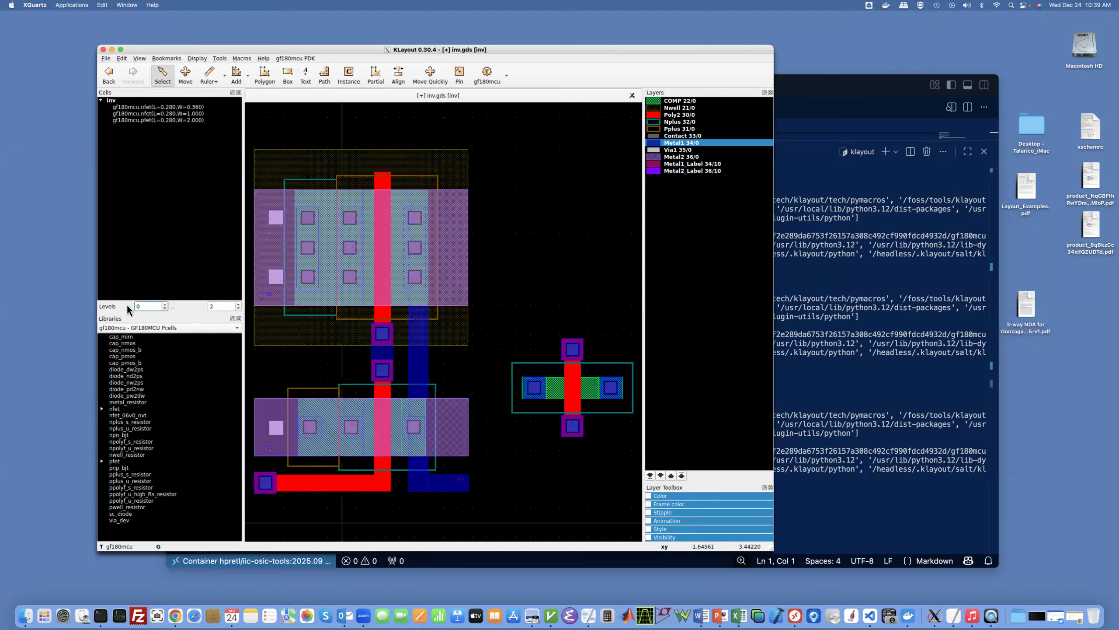
Step: In the newly placed nfet's Pcell parameters, disable Deep NWELL and Deep NWELL Guard Ring and set the bulk type to Bulk Tie
left_click_drag(496, 342, 635, 451)
left_click(596, 416)
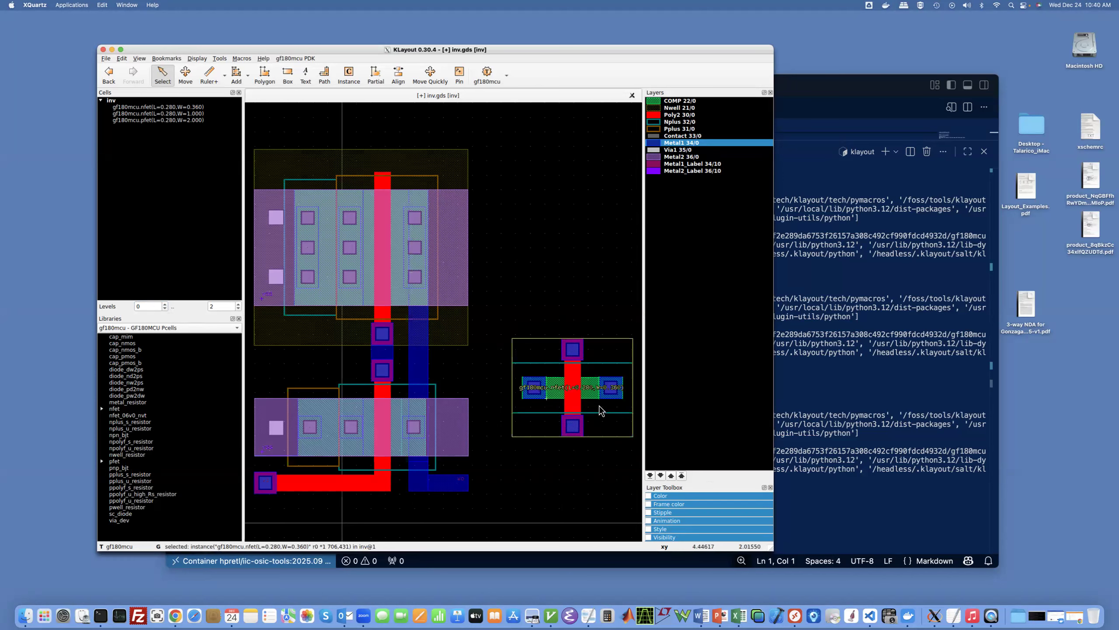
double_click(600, 406)
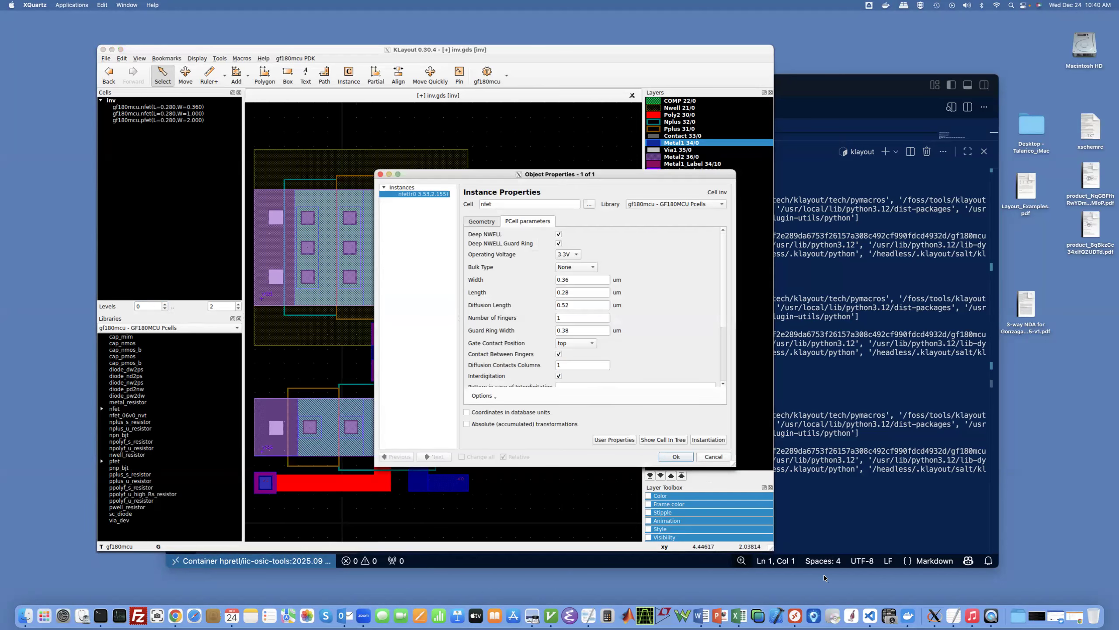
left_click_drag(823, 574, 824, 575)
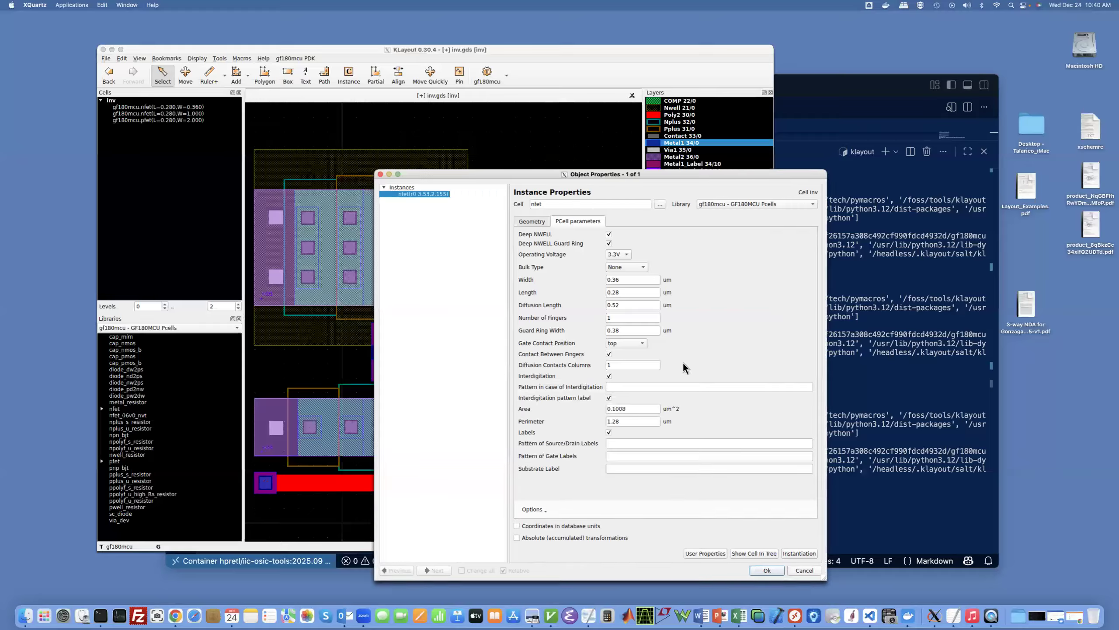
left_click(609, 236)
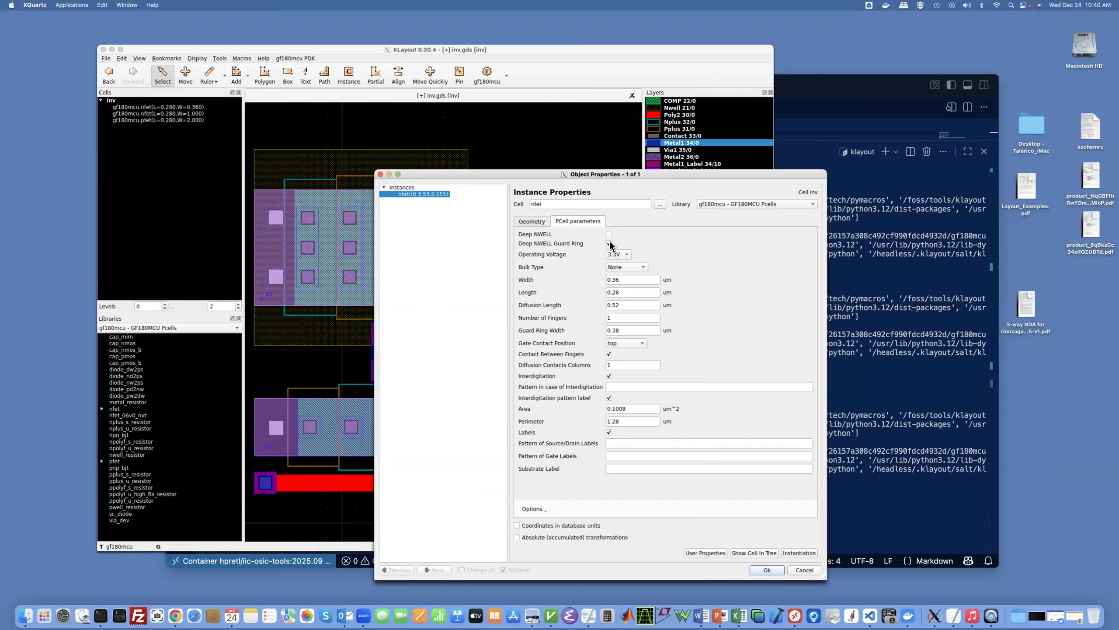
left_click(644, 268)
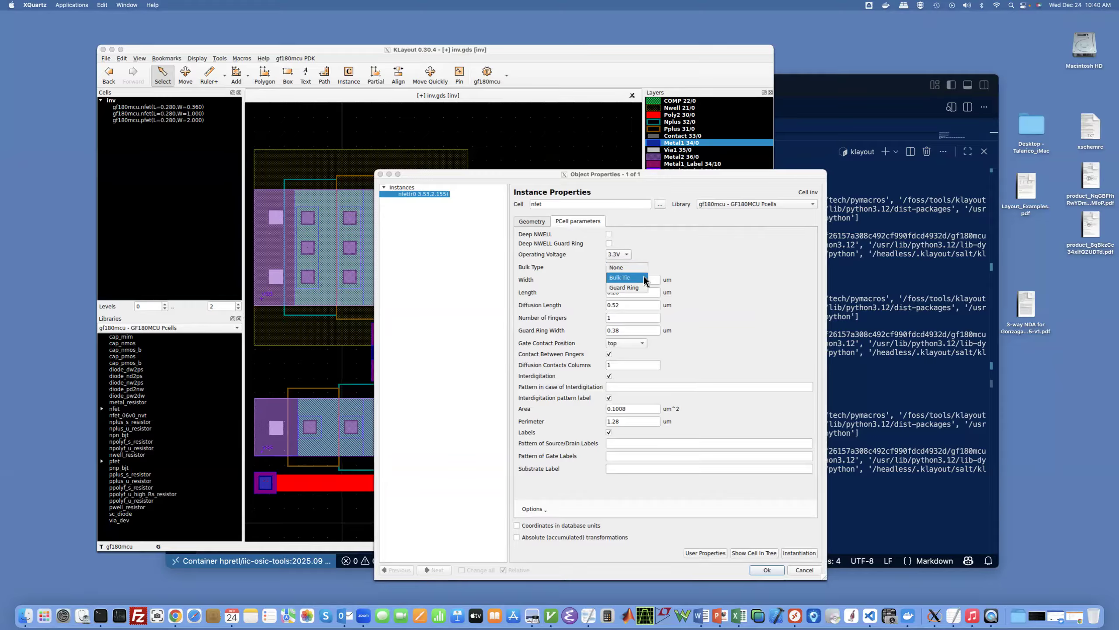
left_click(644, 278)
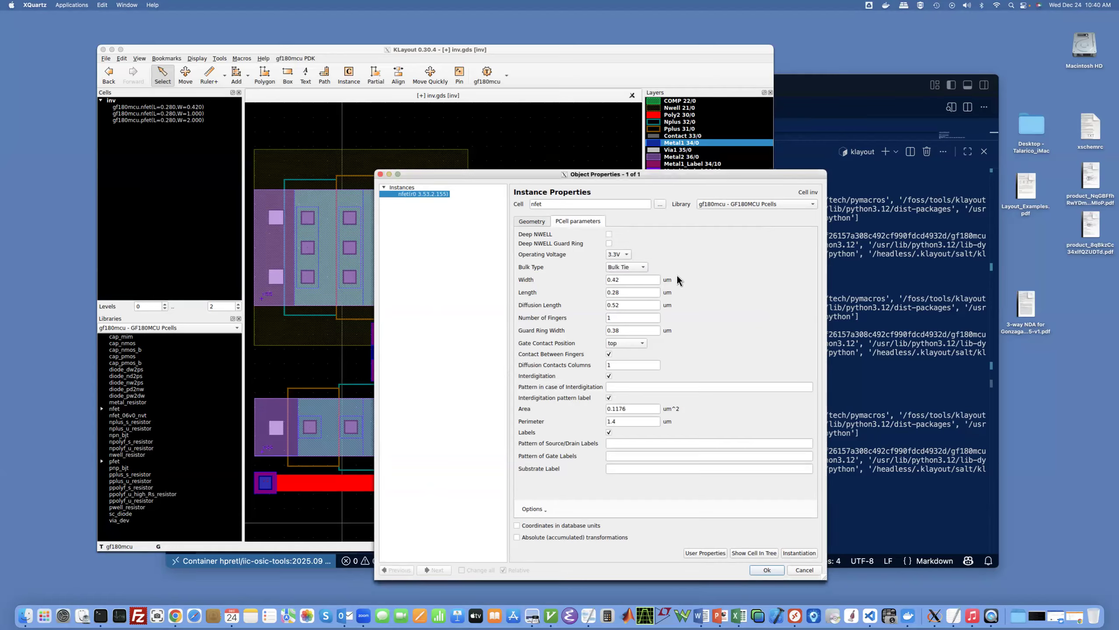
Step: Set the nfet's width to 1 um and apply the changed Pcell parameters
left_click_drag(630, 278, 594, 279)
left_click_drag(532, 174, 772, 183)
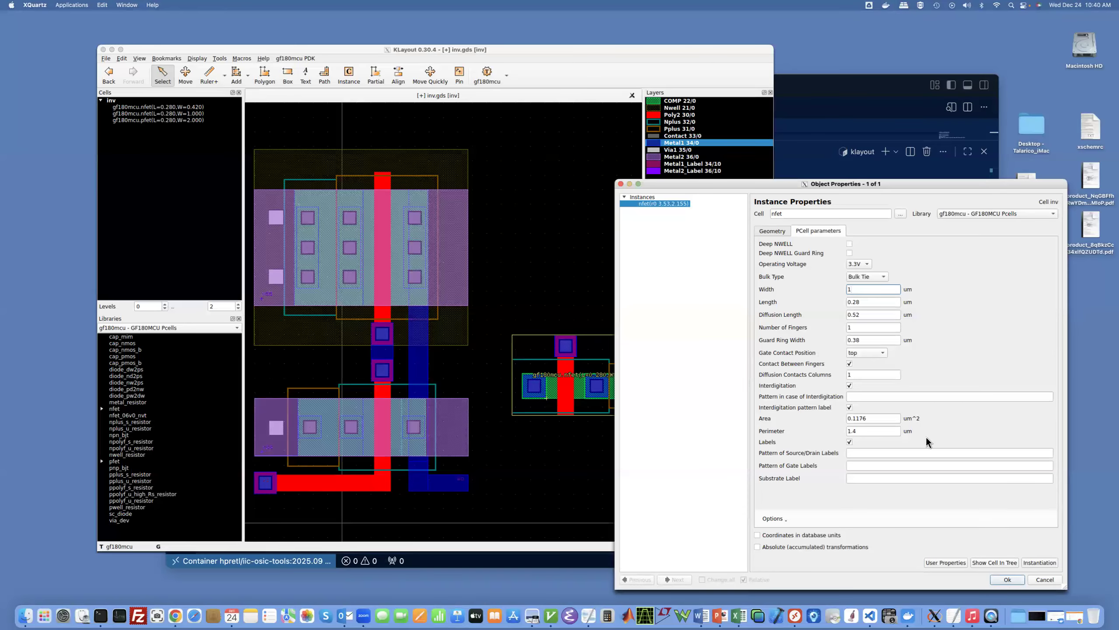
left_click(1008, 579)
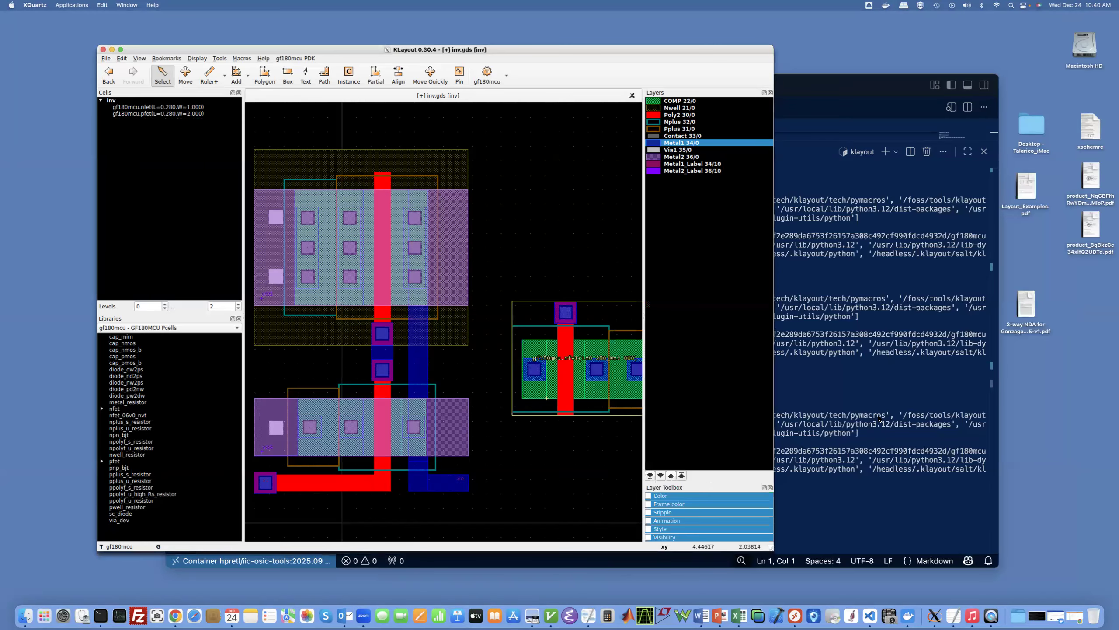
scroll(568, 438, "down", 3)
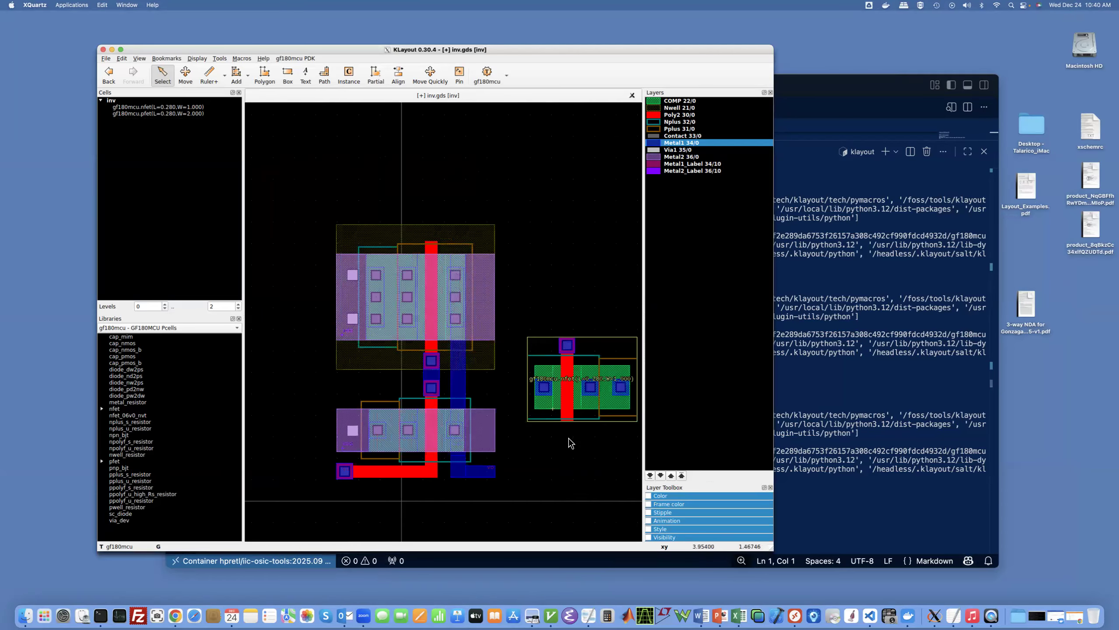
scroll(568, 437, "up", 3)
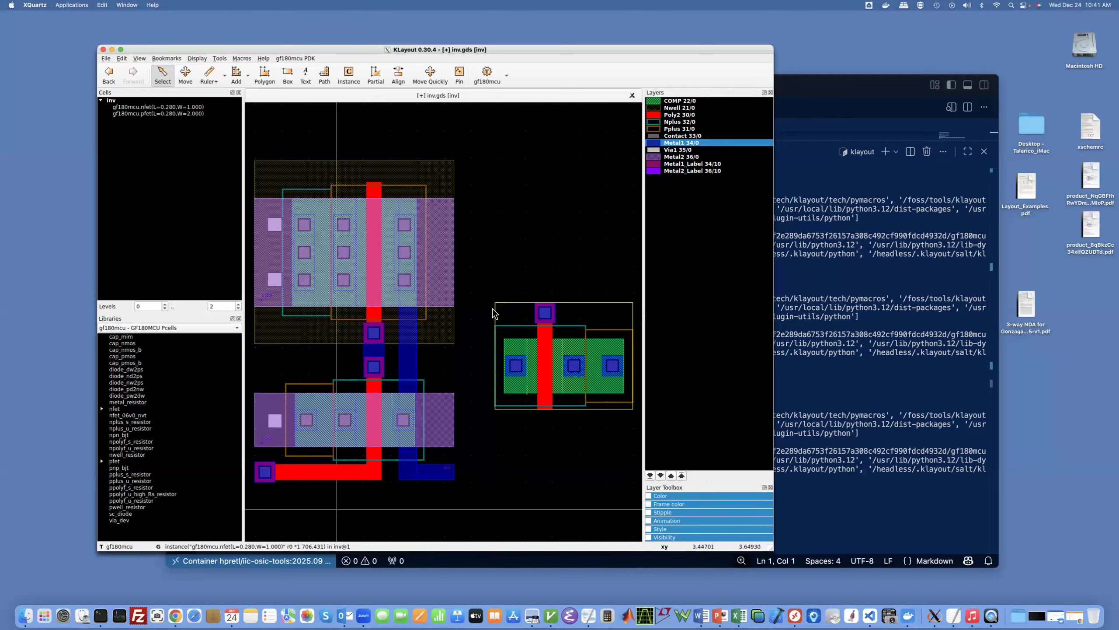
left_click(122, 60)
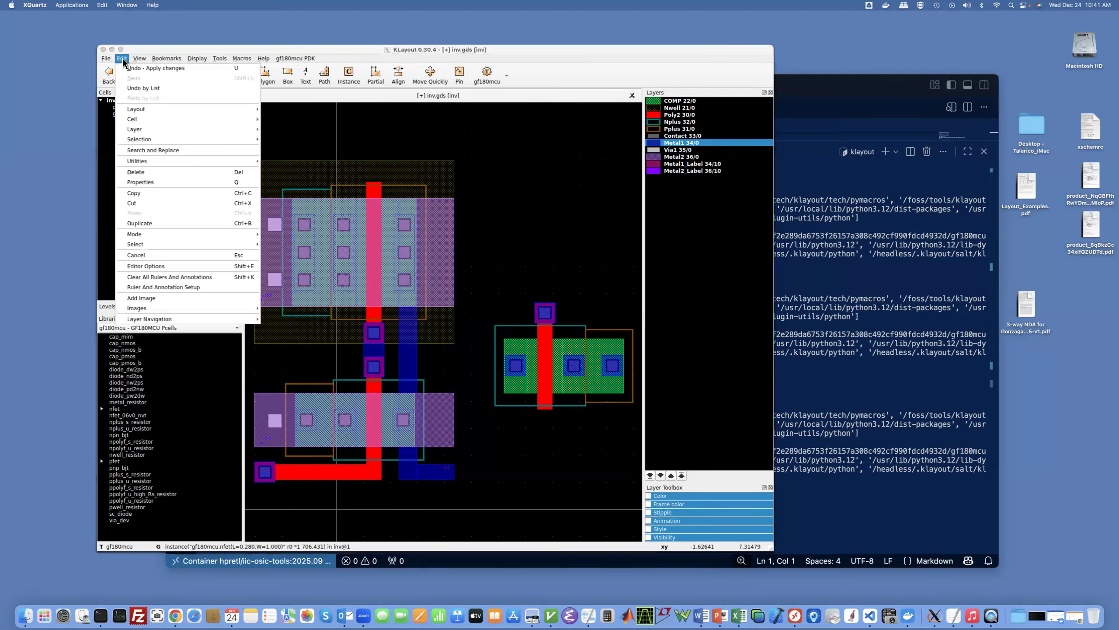
mouse_move(156, 141)
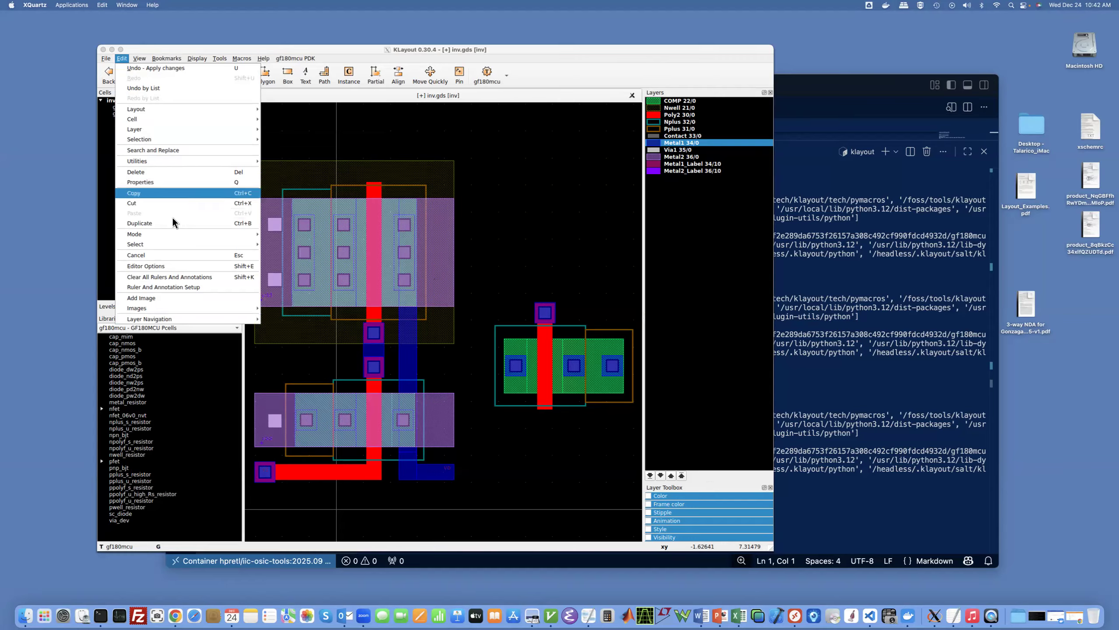
left_click(308, 145)
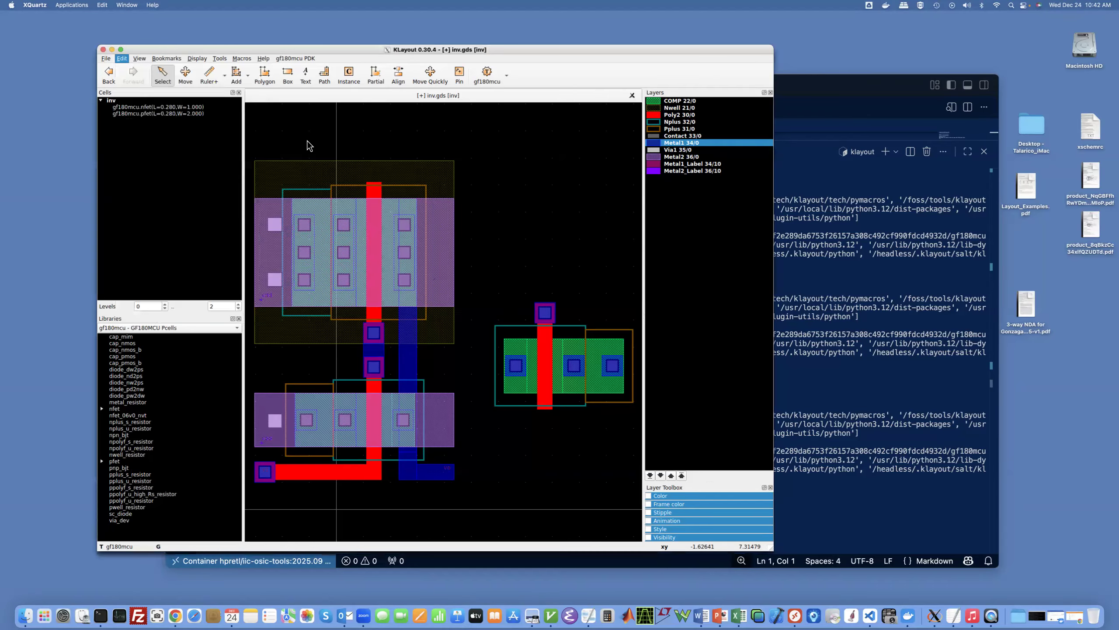
Step: Flip the standalone nfet horizontally so its bulk tie faces the inverter, and deselect it
left_click(517, 340)
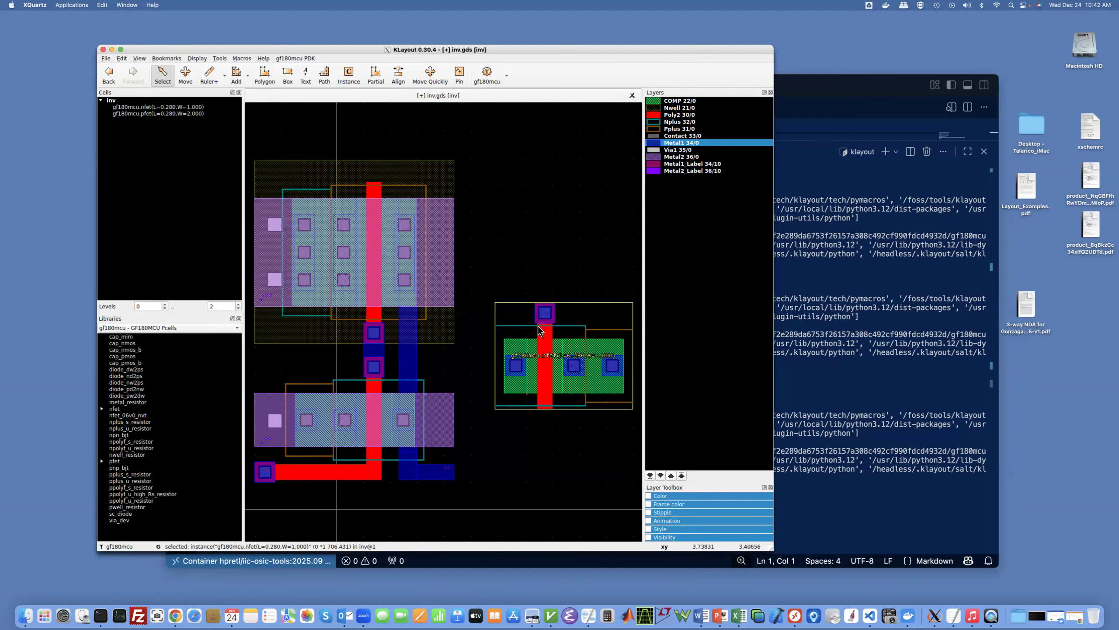
left_click(593, 420)
left_click(584, 399)
middle_click(580, 392)
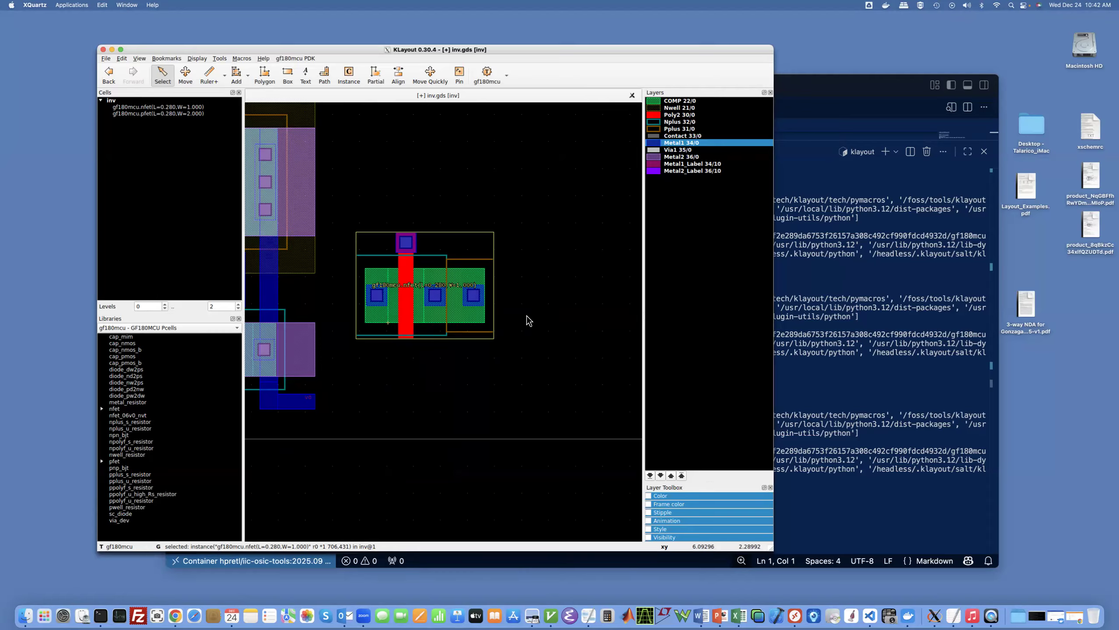
key("shift+h")
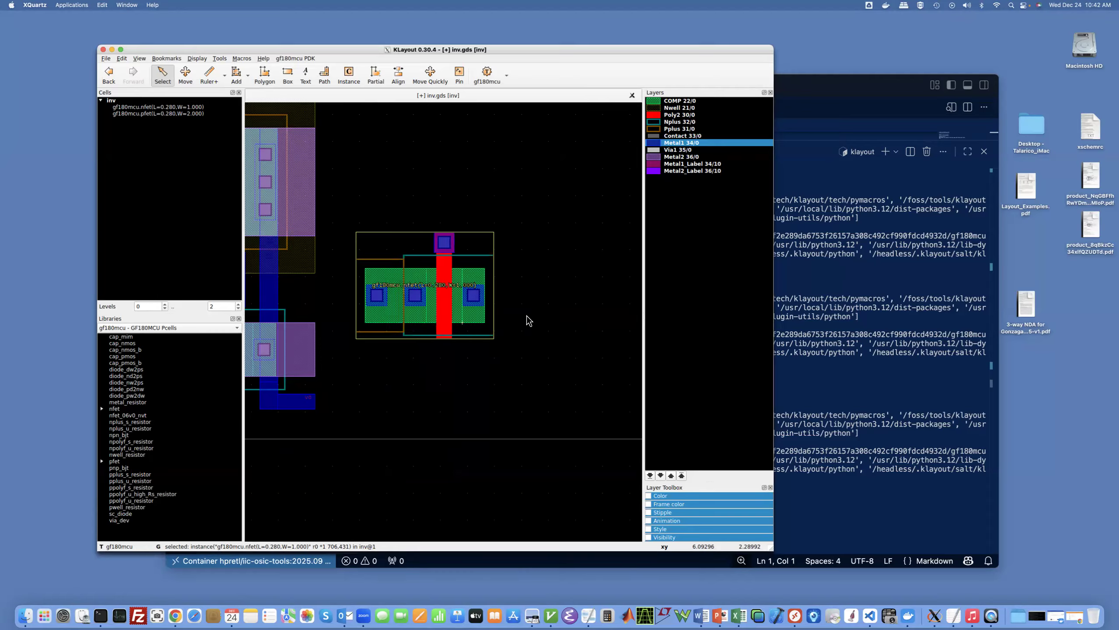
left_click(513, 352)
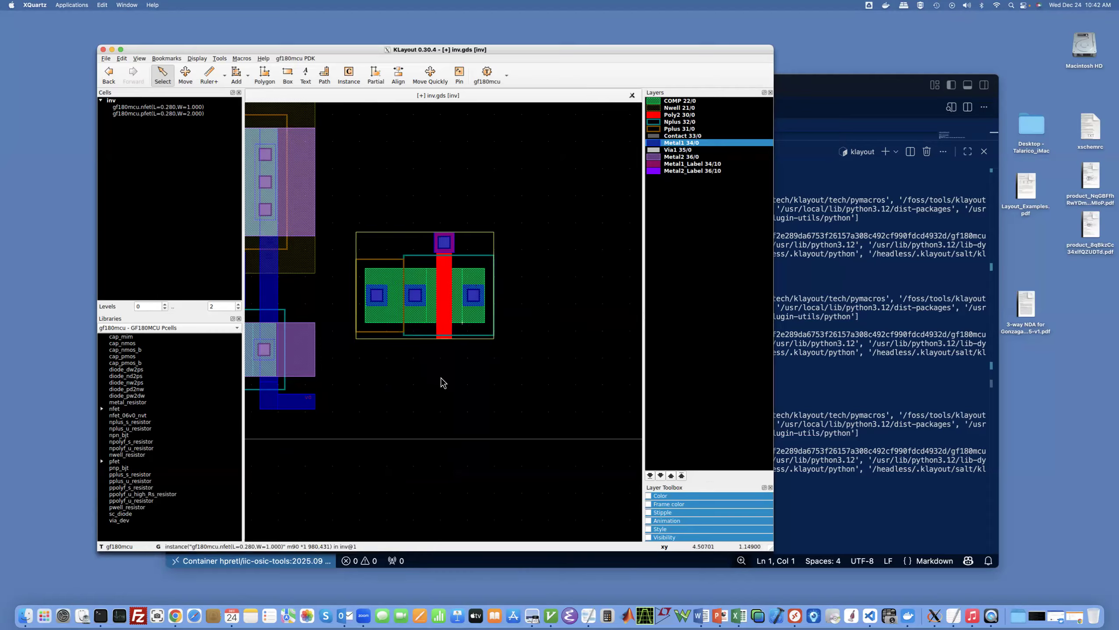
key("F2")
left_click(529, 328)
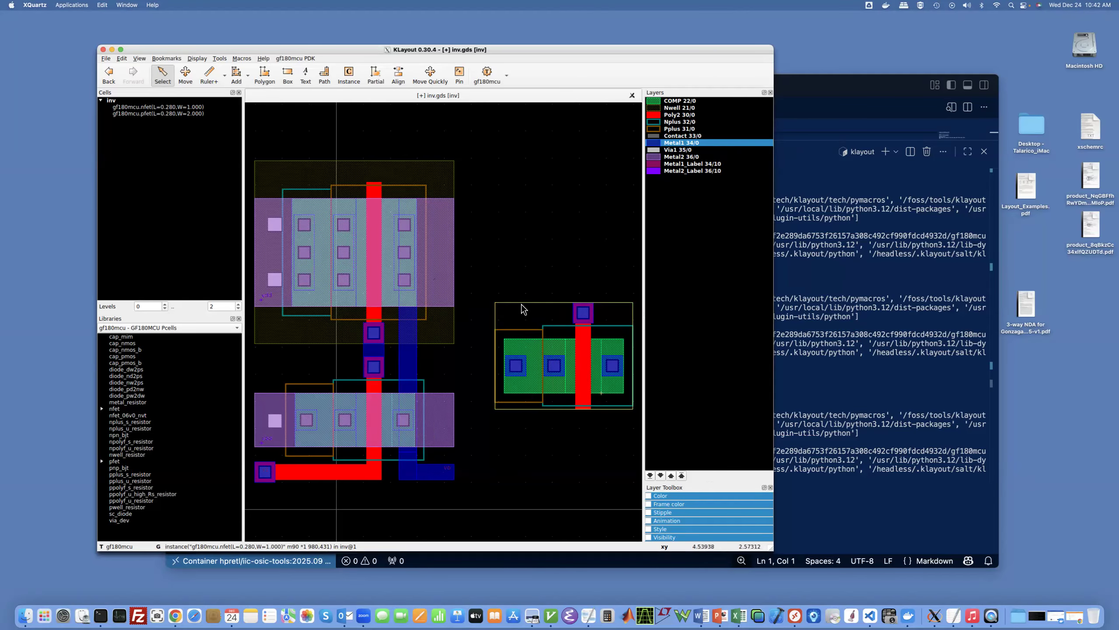
key("Escape")
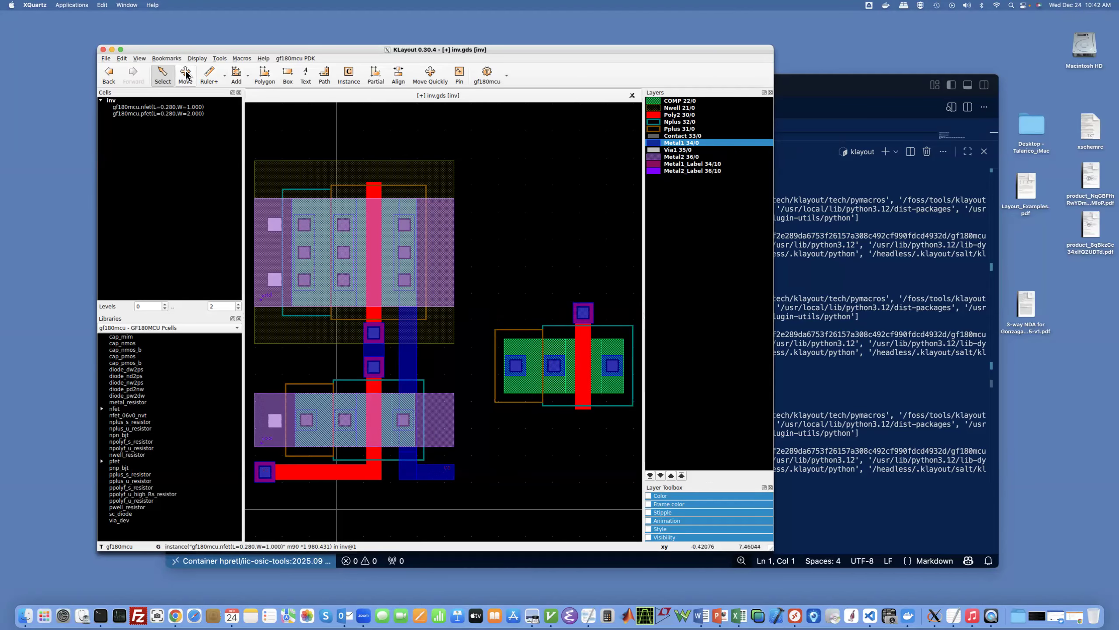
Step: Move the flipped nfet straight down so it sits beside the inverter's nfet
left_click(185, 75)
left_click_drag(539, 388, 535, 418)
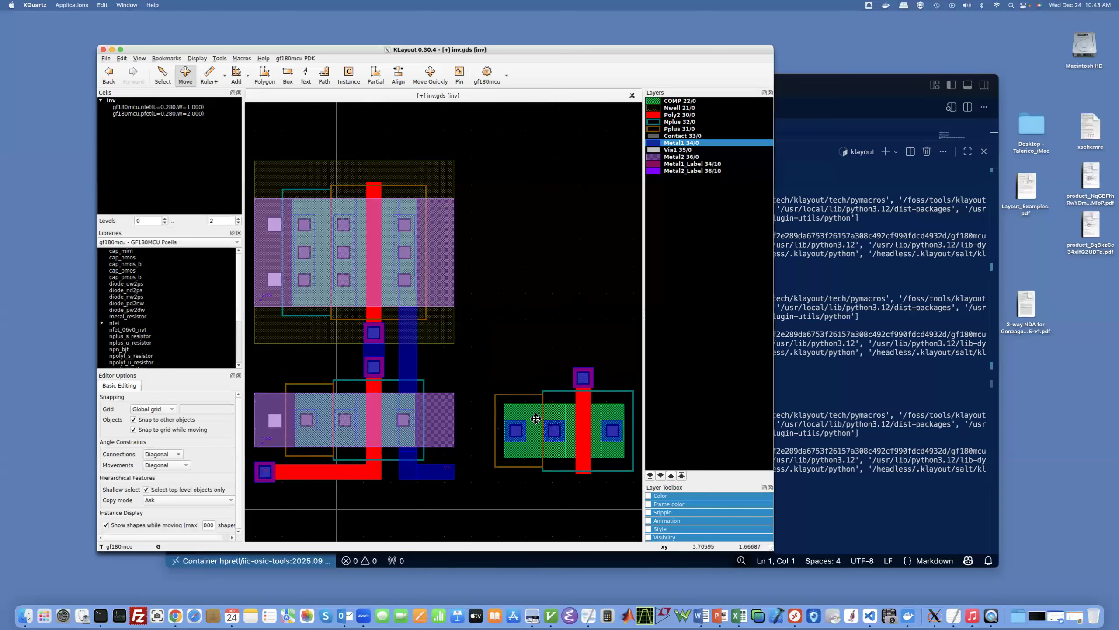
left_click(536, 418)
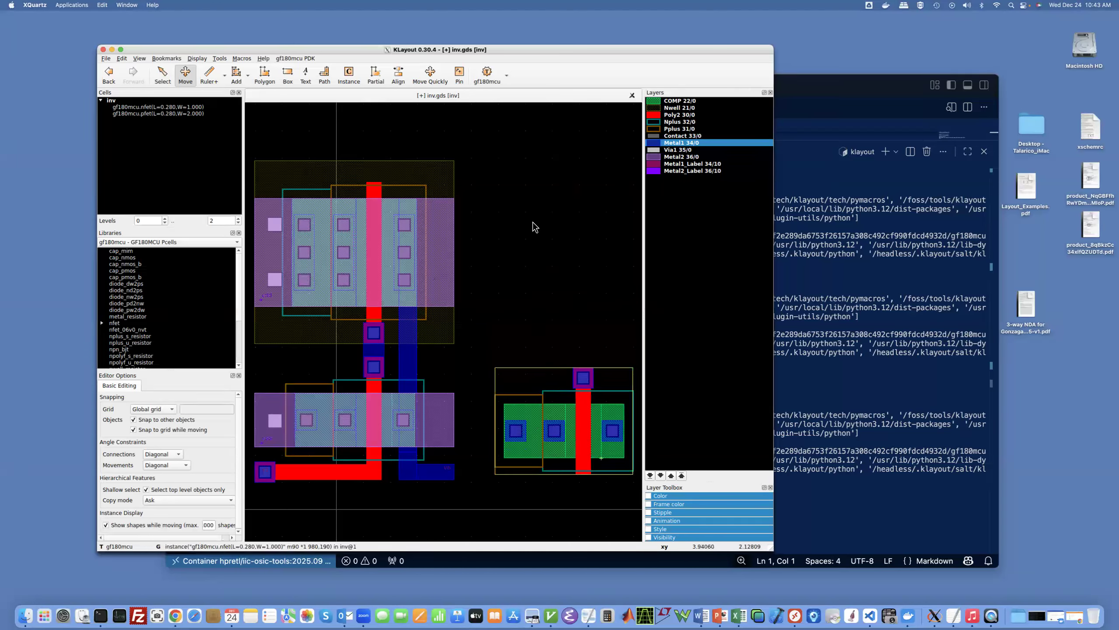
Step: Duplicate the standalone nfet and place the copy directly above it, beside the inverter's pfet
left_click(527, 310)
left_click_drag(518, 419, 537, 252)
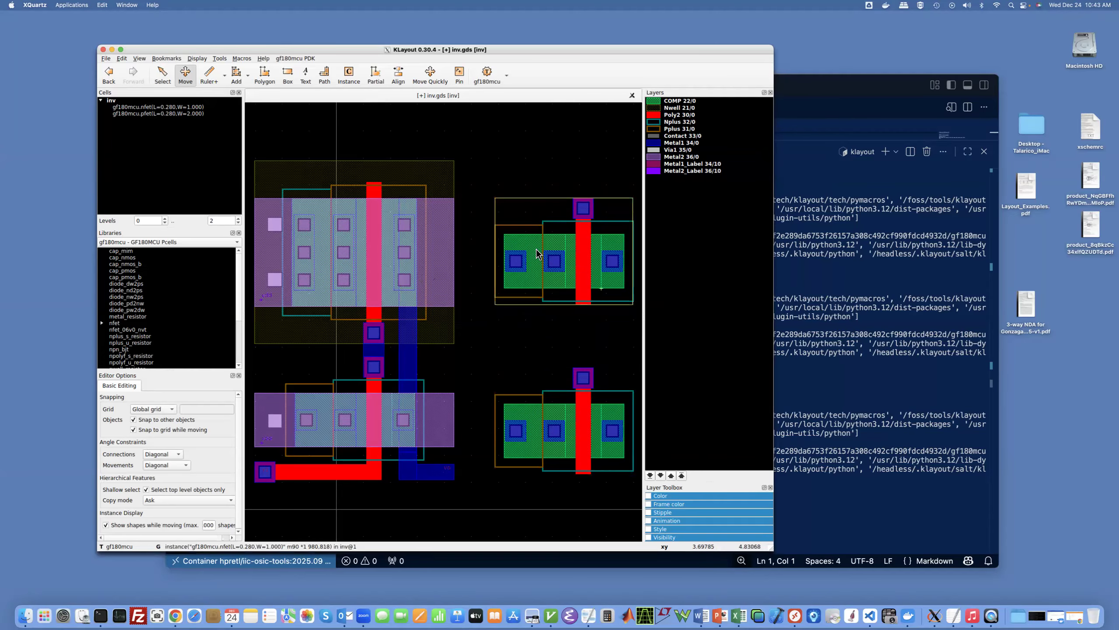
key("Escape")
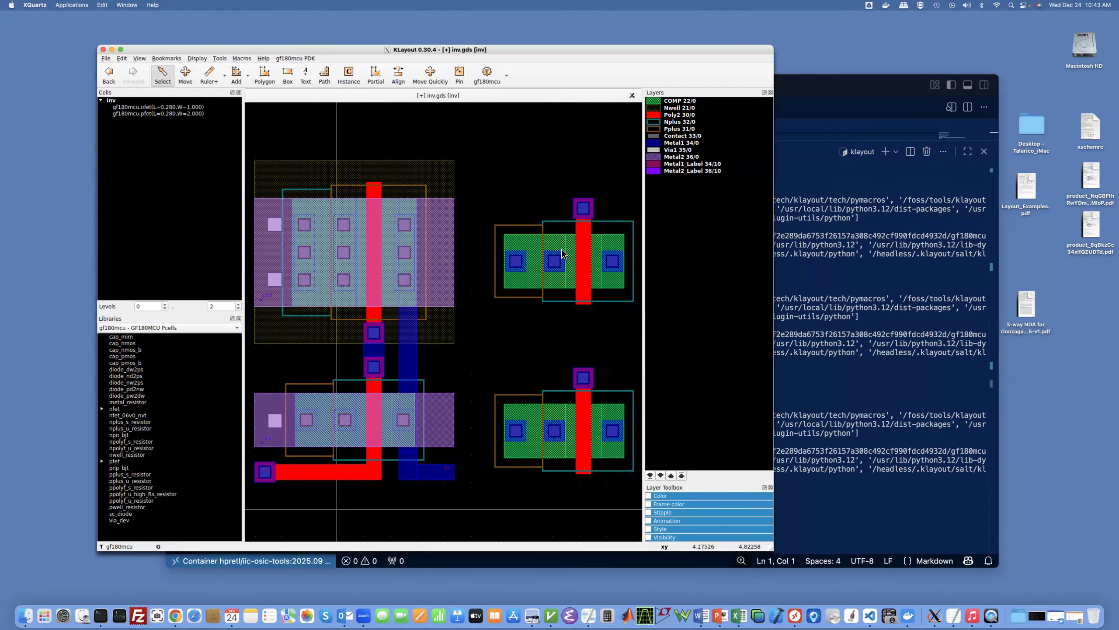
Step: Change the upper nfet copy's cell to pfet, keeping its Pcell parameters, and enlarge the layout window
double_click(562, 255)
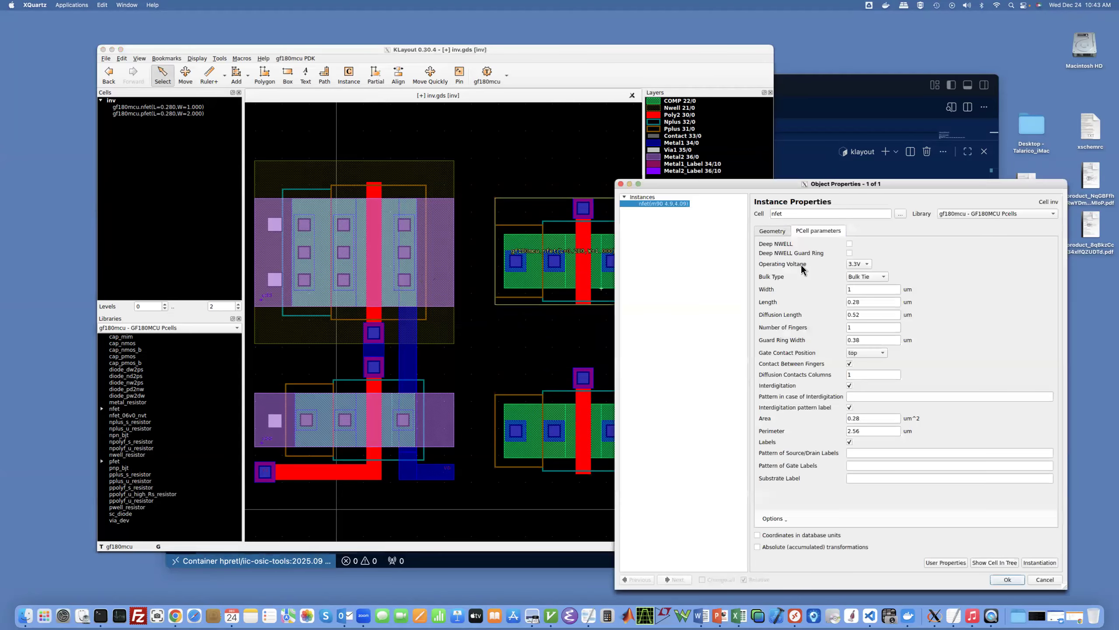
left_click(774, 213)
key("BackSpace")
type("p")
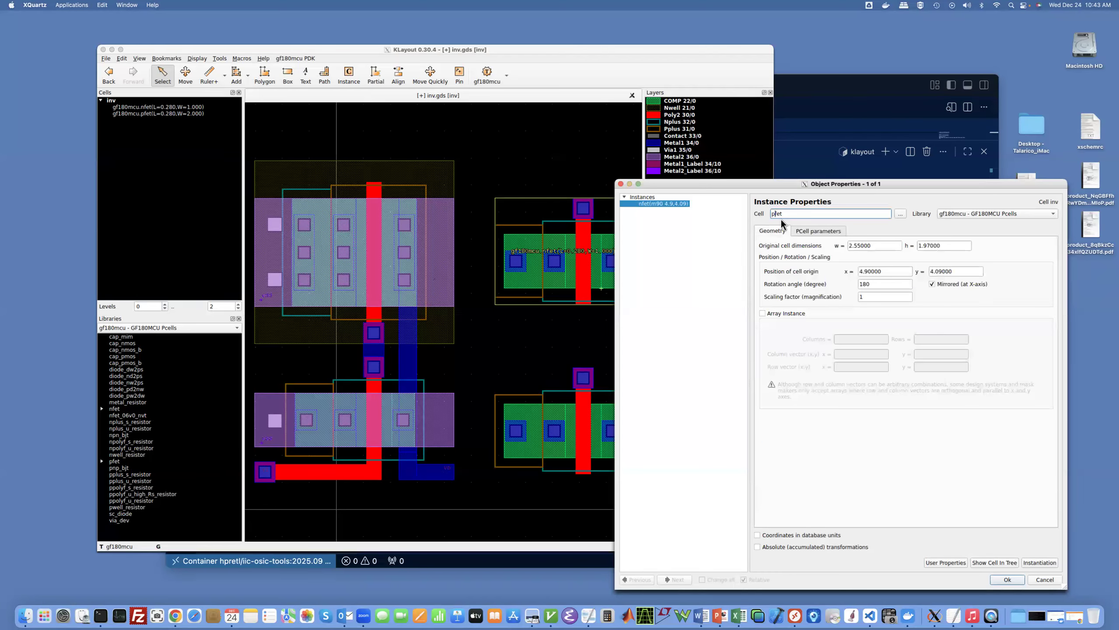
left_click(813, 232)
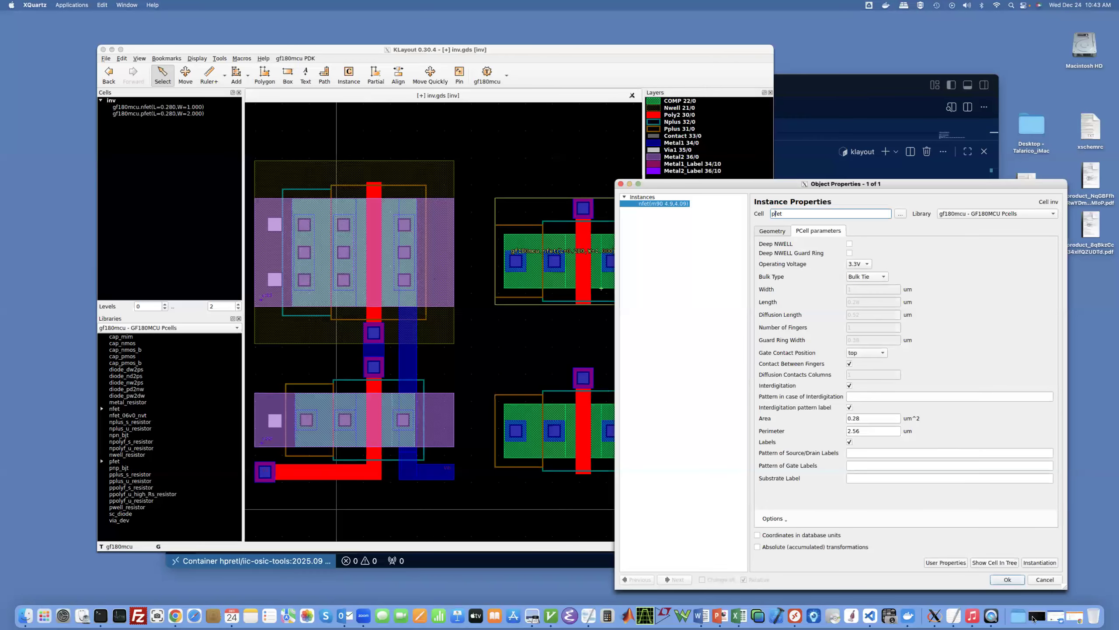
left_click(1008, 579)
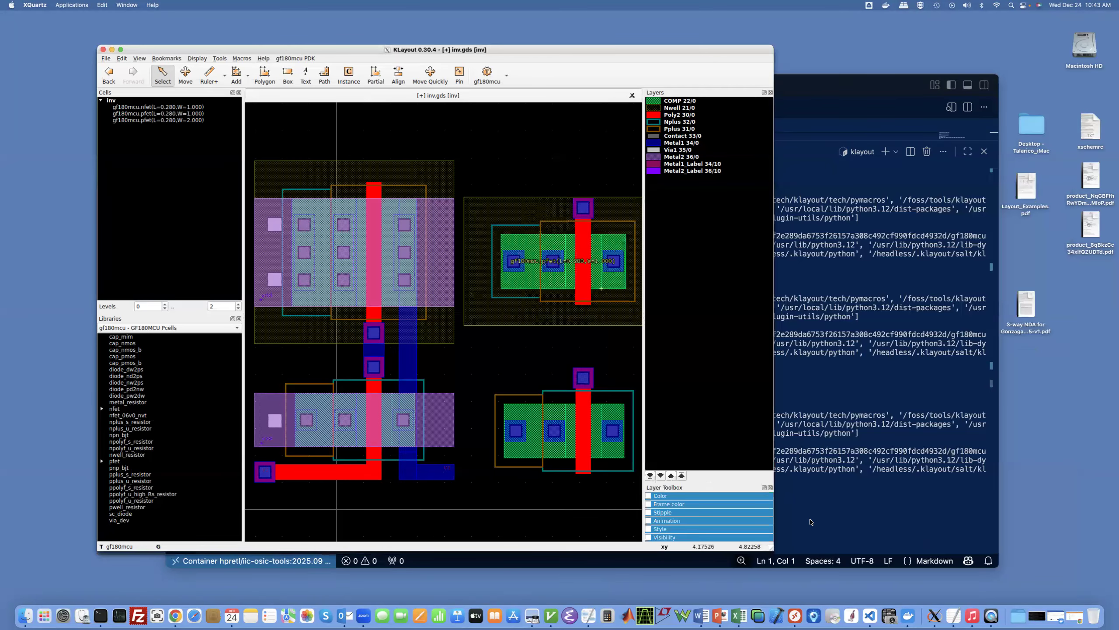
left_click_drag(774, 553, 923, 566)
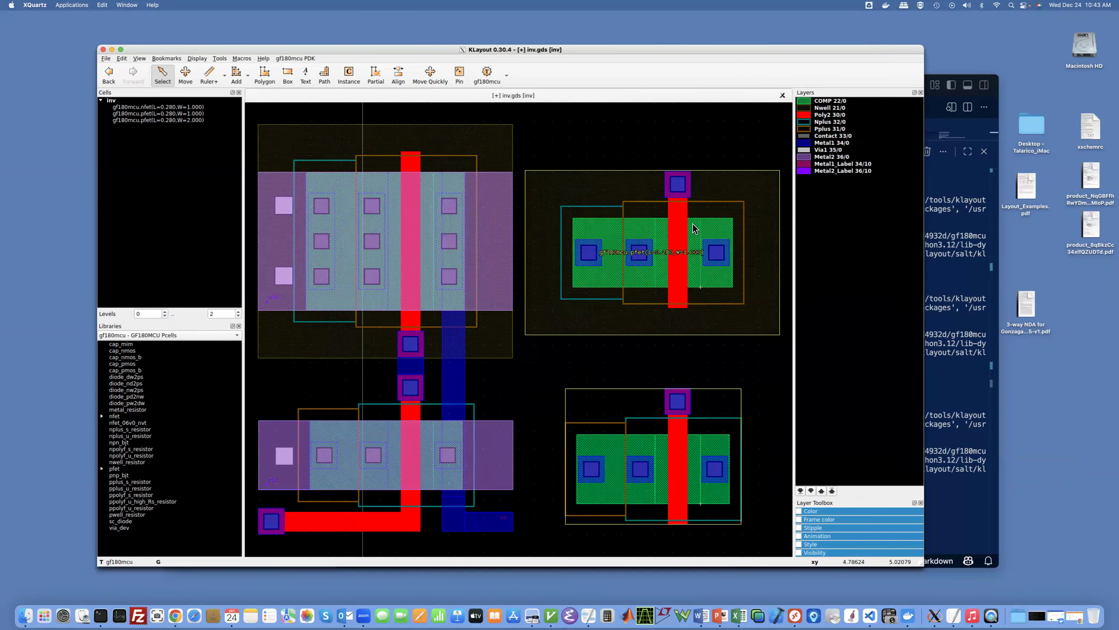
Step: Set the standalone pfet's width to 2 um in its Pcell parameters
double_click(645, 232)
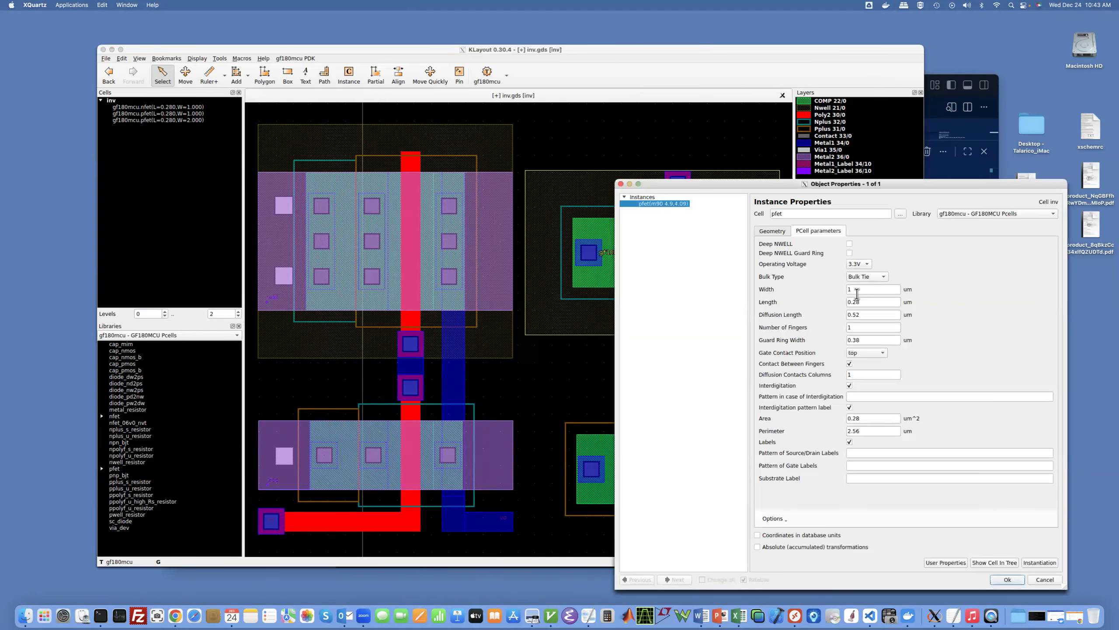
left_click_drag(853, 289, 841, 293)
type("2")
left_click(1017, 581)
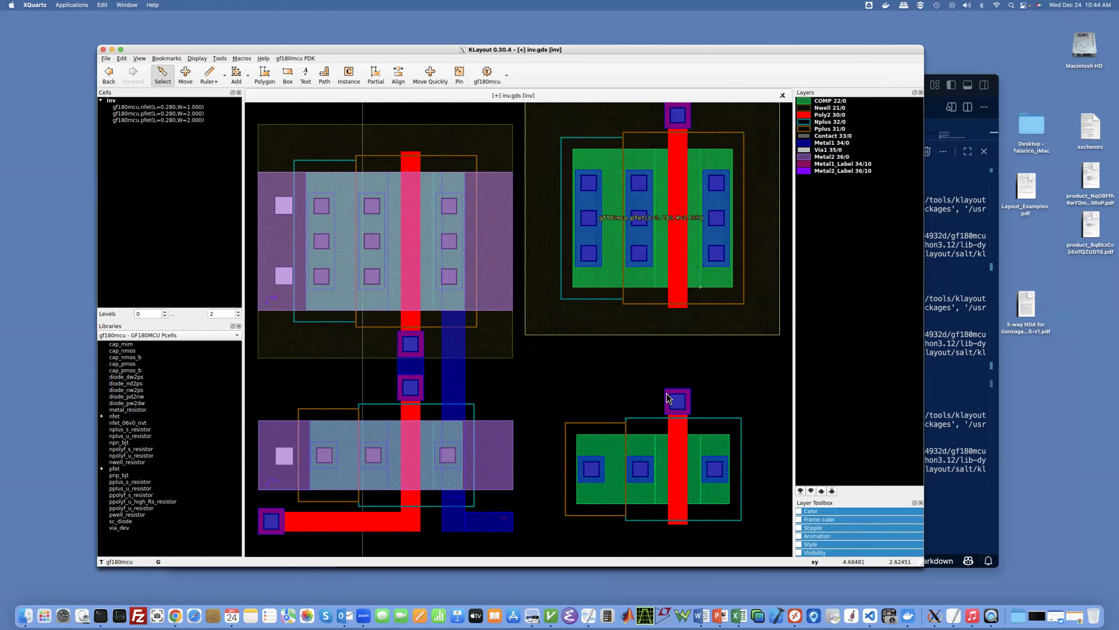
Step: Widen the layout canvas, shift the layout window toward the screen's corner, and enlarge it
left_click_drag(793, 393, 835, 391)
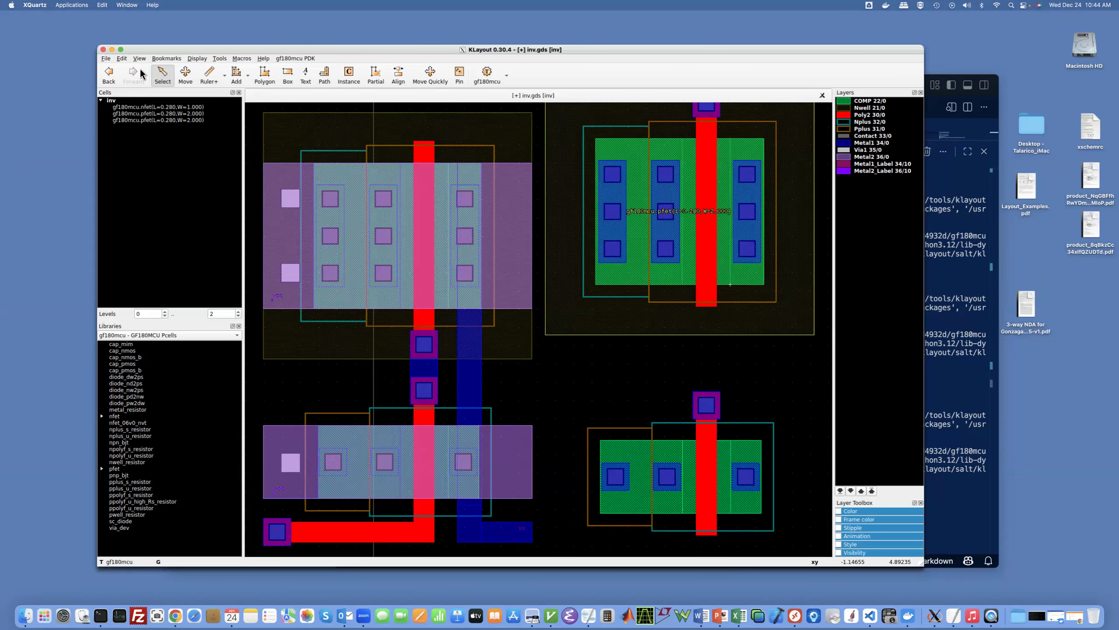
left_click_drag(198, 49, 139, 28)
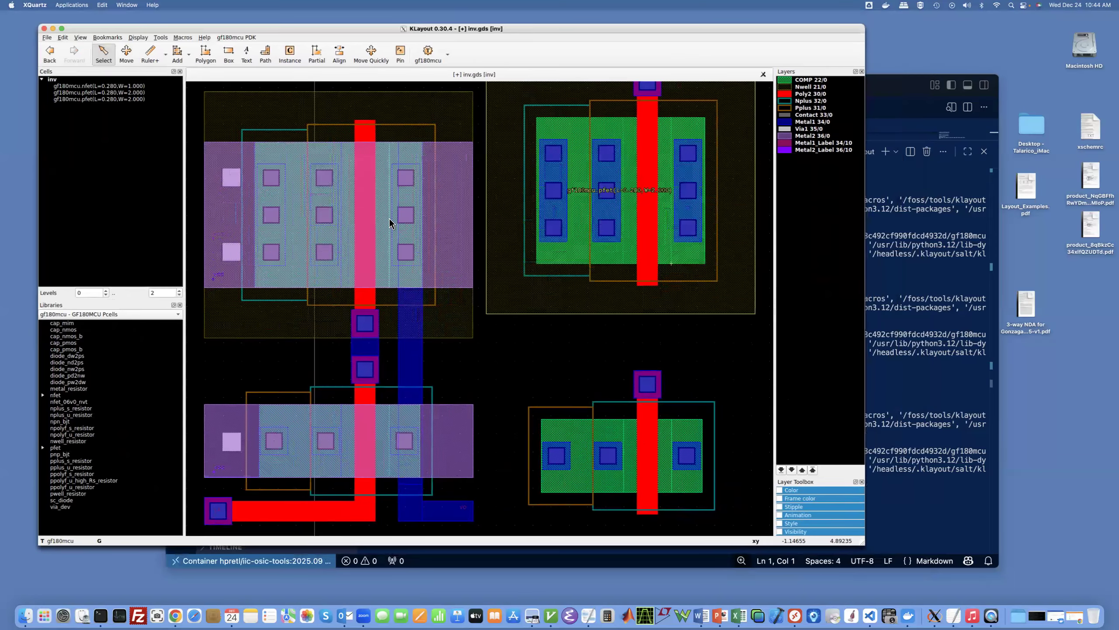
left_click_drag(864, 545, 995, 595)
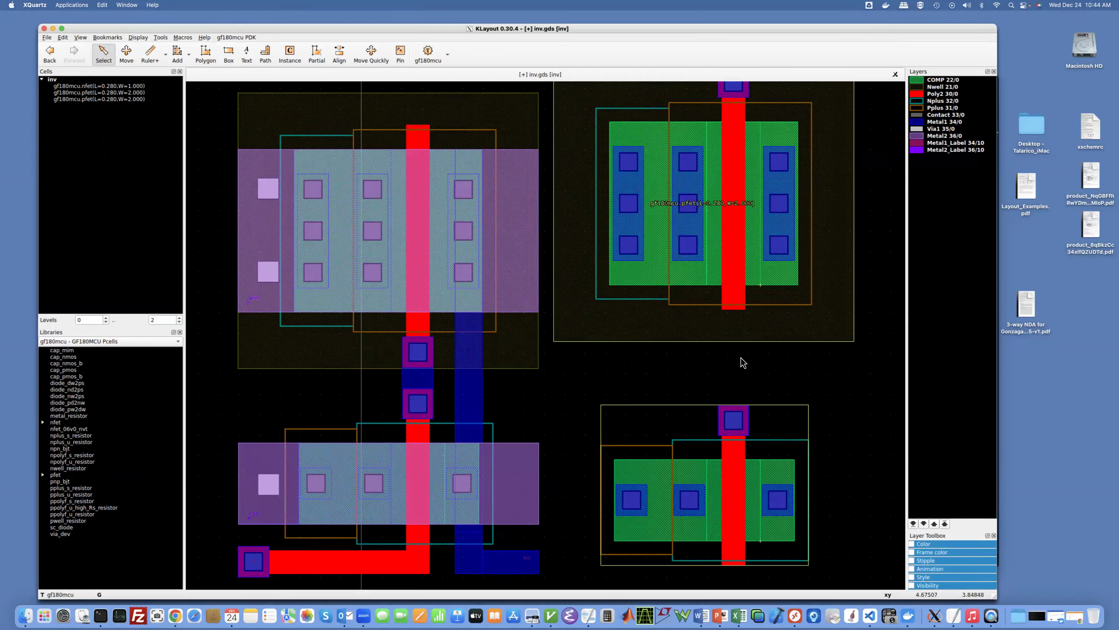
Step: Move the standalone nfet straight up about 1.235 um so its gate contact joins the lower end of the pfet's poly gate
scroll(739, 417, "down", 1)
left_click(738, 416)
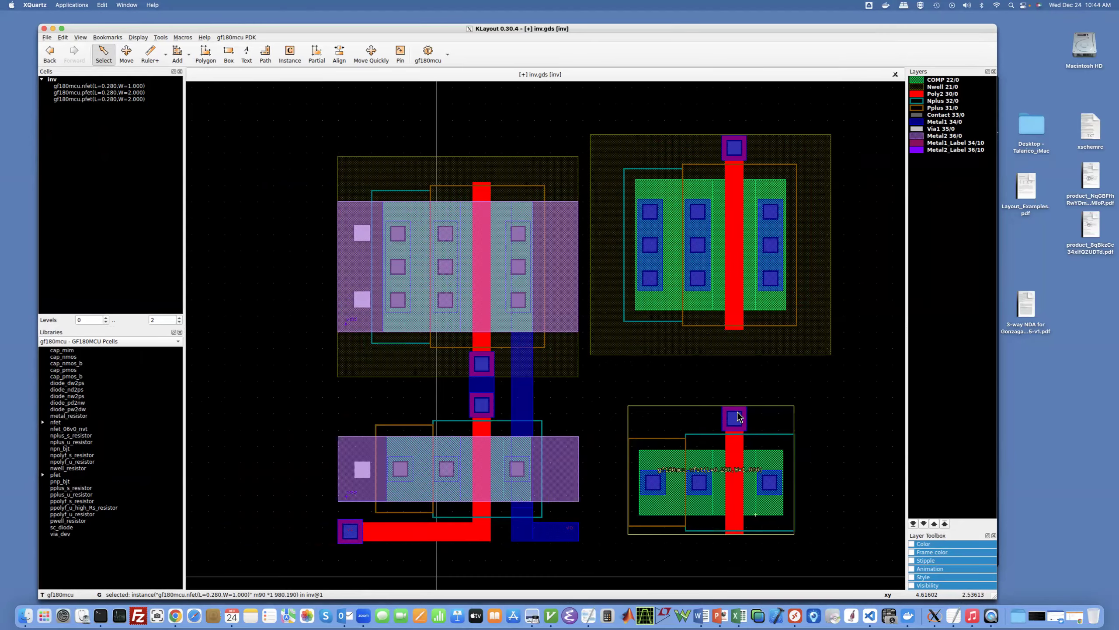
left_click(127, 52)
mouse_move(733, 438)
left_mouse_down()
mouse_move(732, 362)
mouse_move(731, 430)
left_mouse_up()
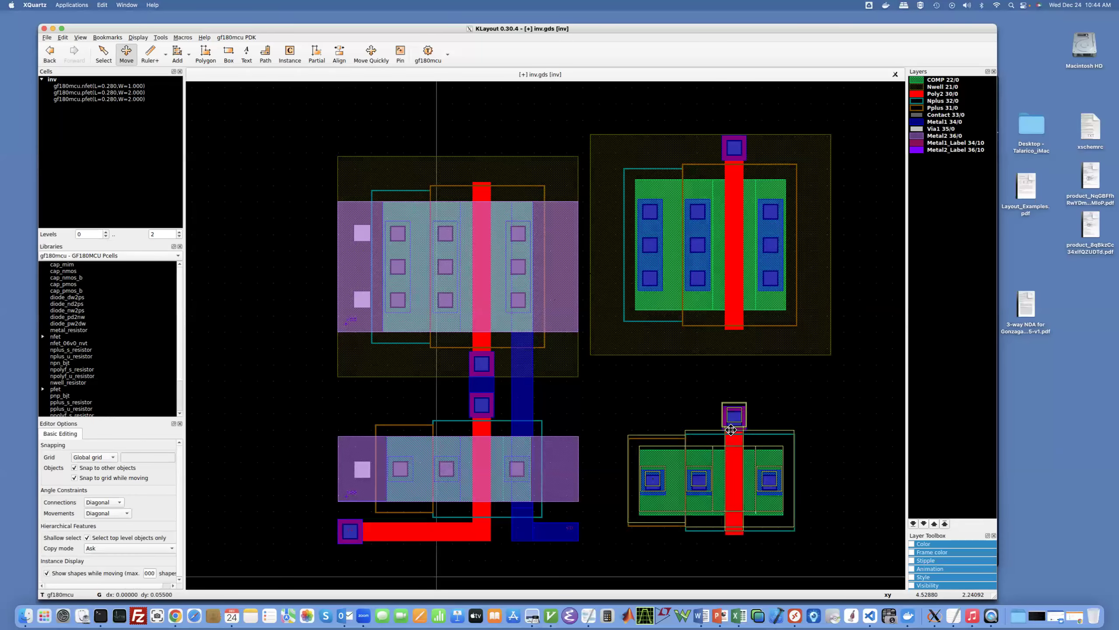
scroll(730, 429, "up", 2)
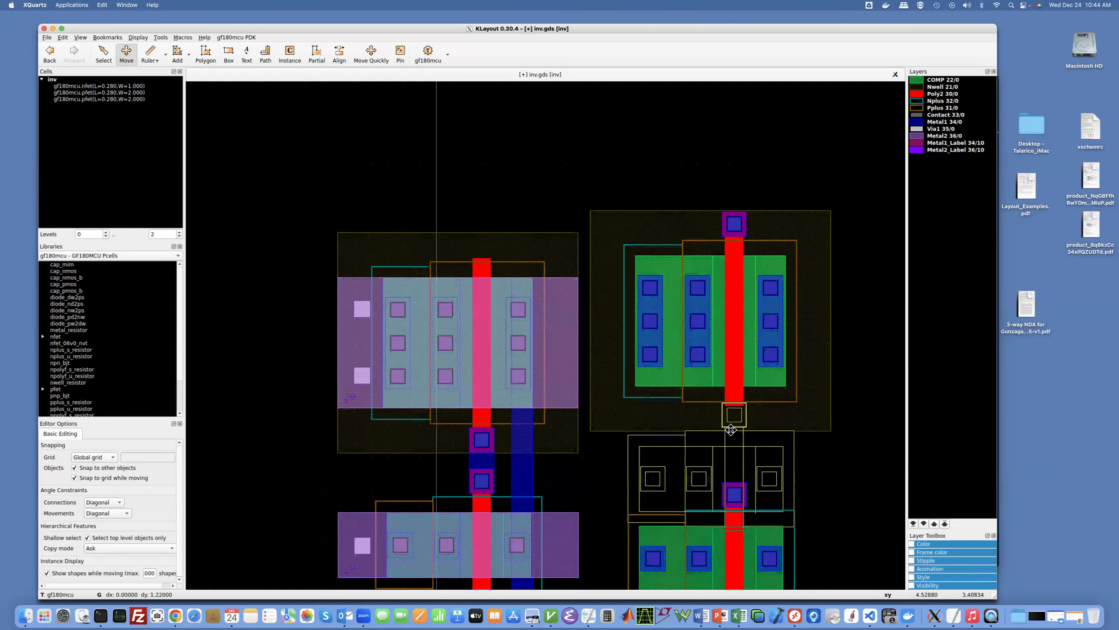
scroll(730, 430, "up", 2)
left_click_drag(731, 430, 731, 417)
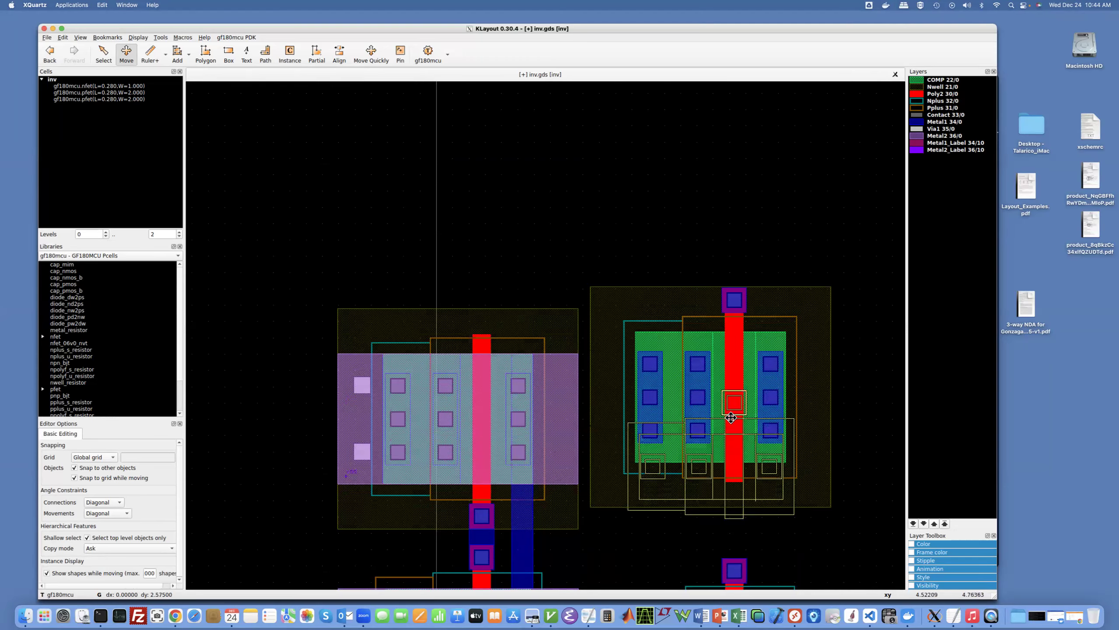
scroll(731, 418, "up", 1)
scroll(730, 418, "up", 2)
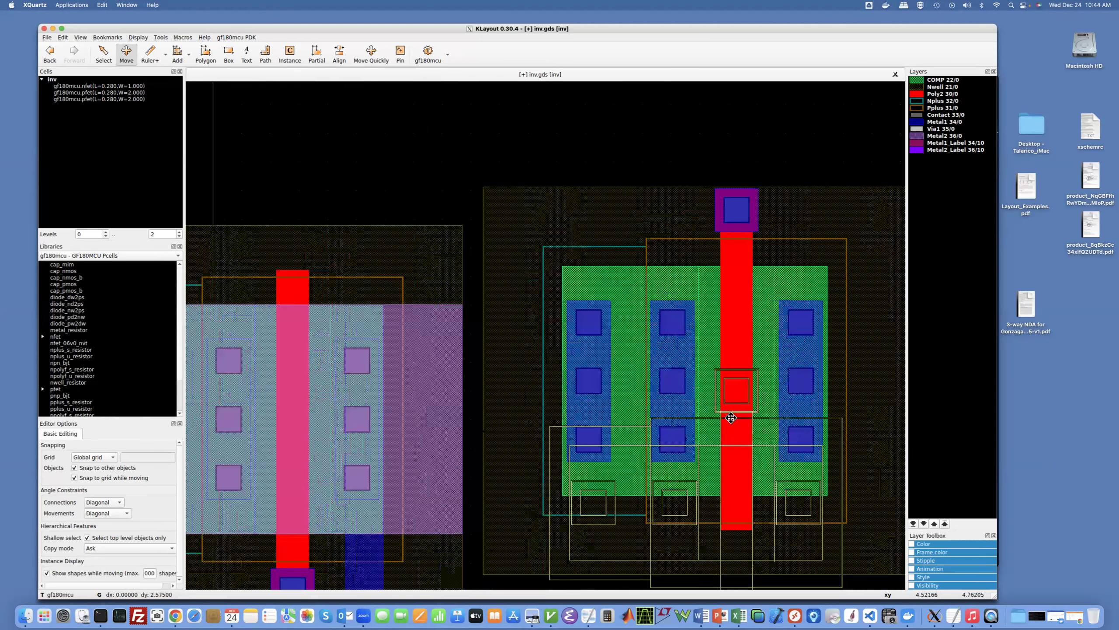
scroll(730, 418, "up", 5)
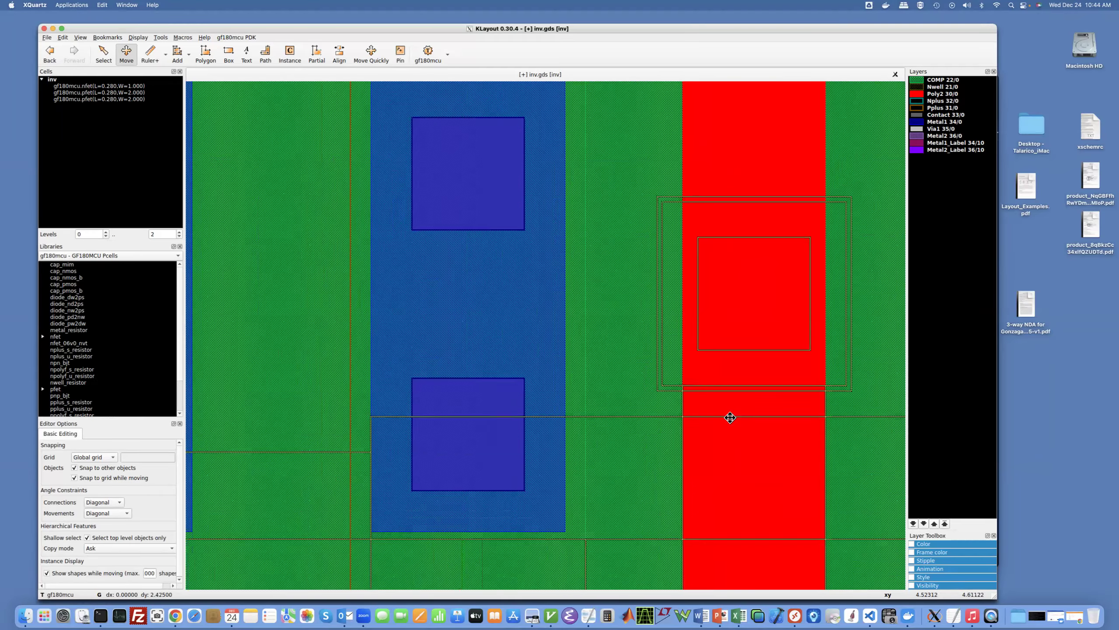
scroll(730, 417, "down", 10)
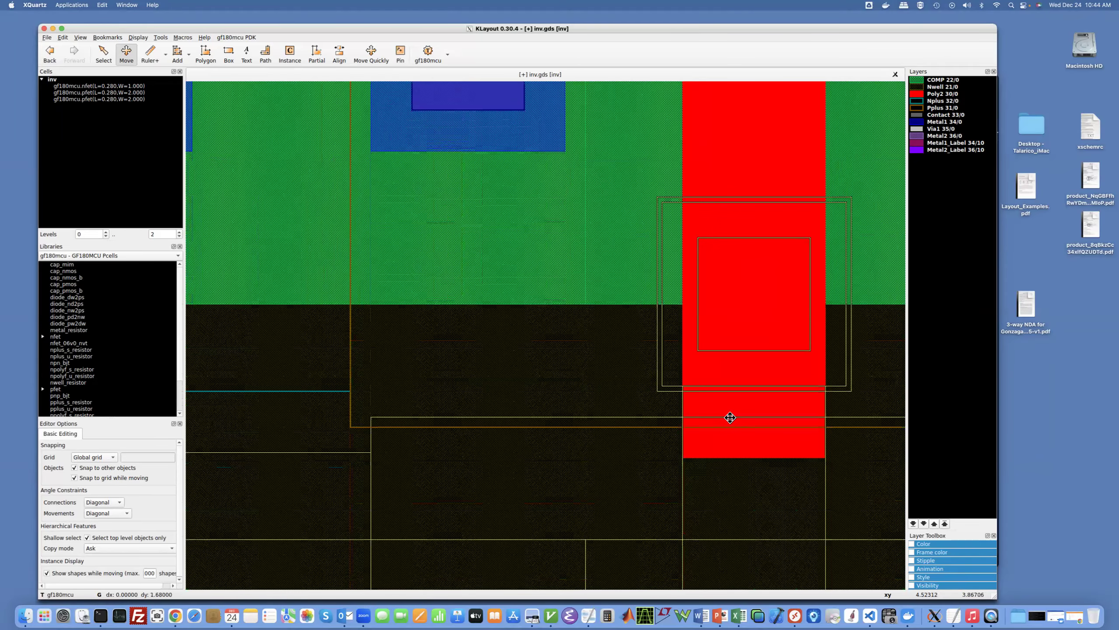
scroll(730, 418, "down", 6)
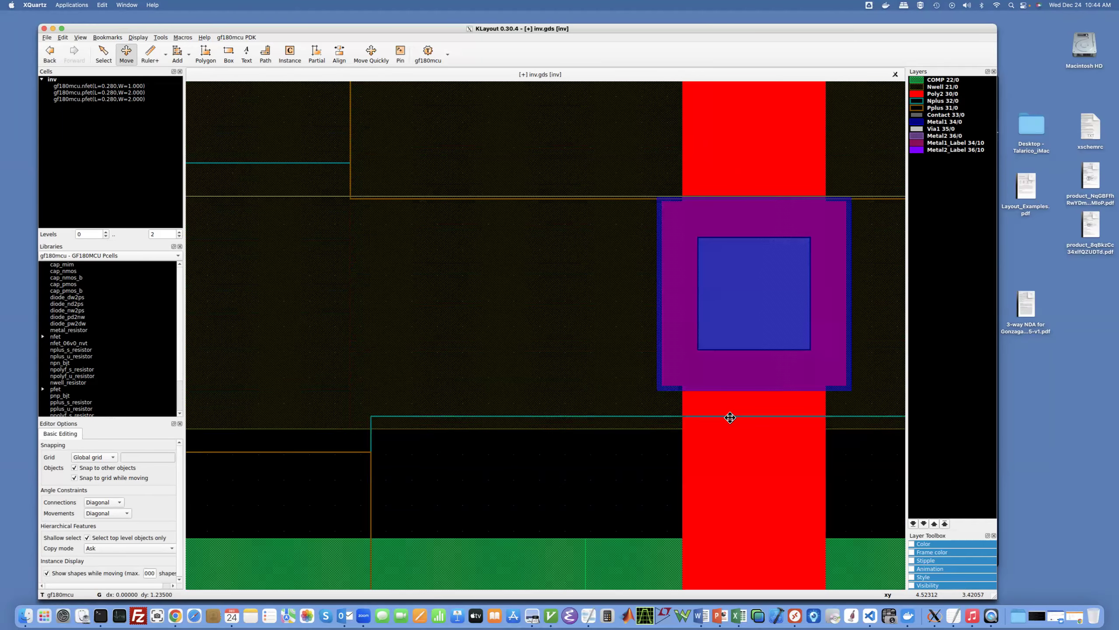
key("Escape")
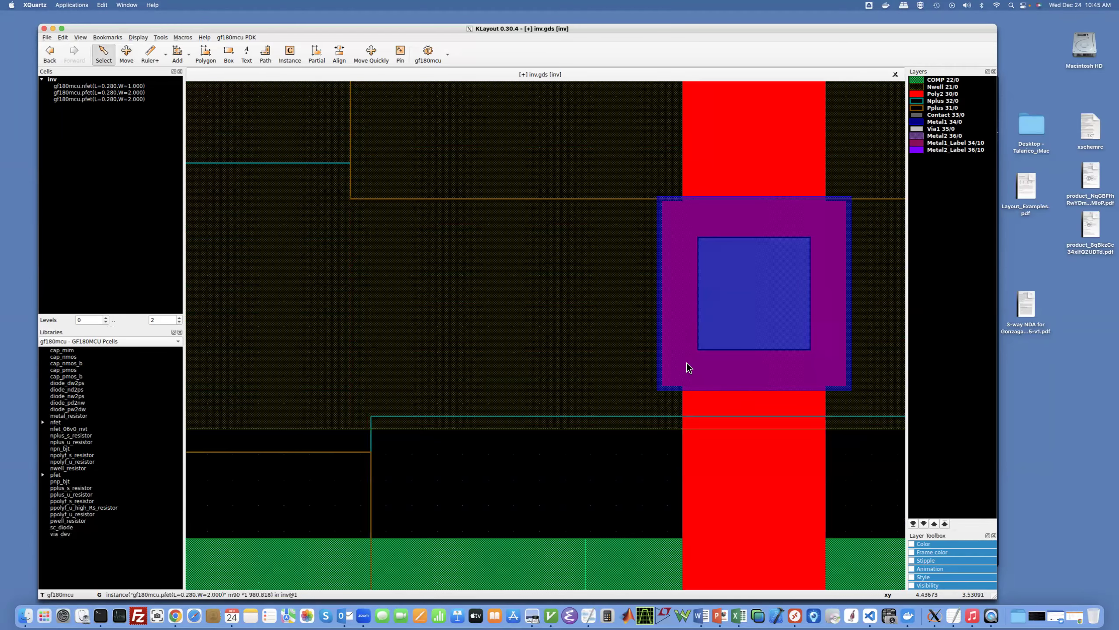
key("F2")
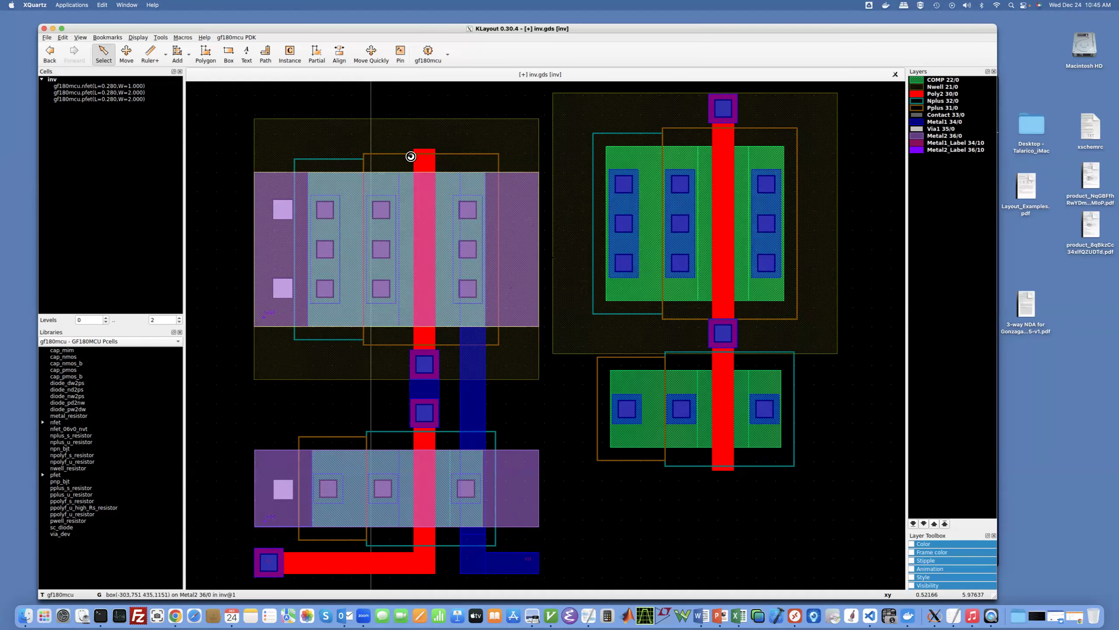
Step: Run the gf180mcu KLayout DRC on the layout and move the layout window aside to uncover the results
scroll(368, 128, "down", 2)
left_click(227, 37)
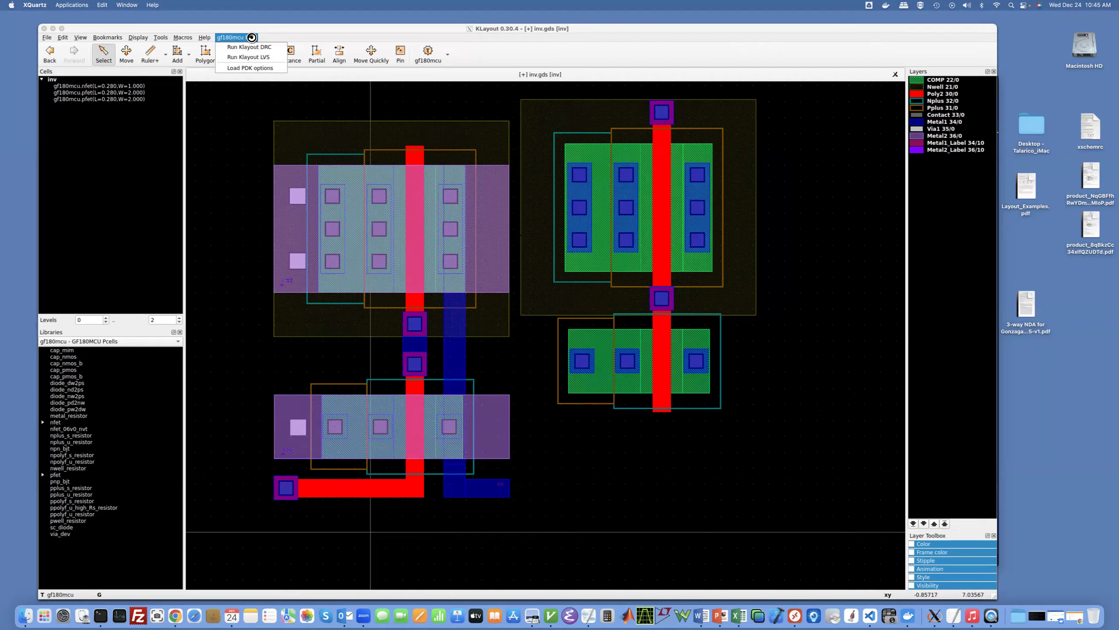
left_click(255, 47)
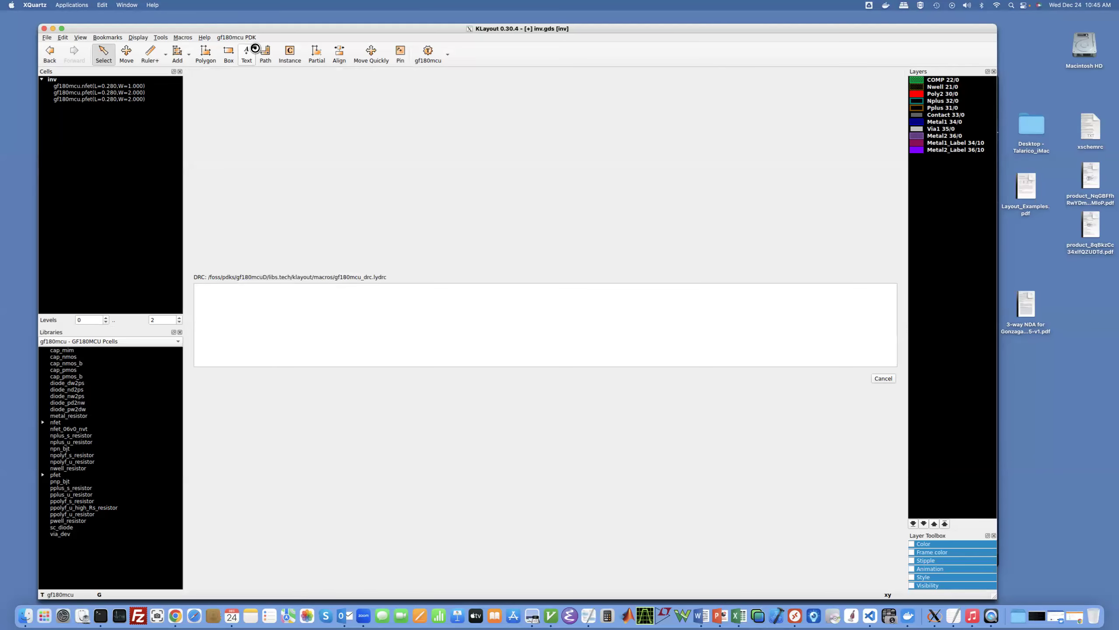
mouse_move(277, 29)
left_mouse_down()
mouse_move(275, 39)
mouse_move(651, 79)
mouse_move(898, 91)
mouse_move(799, 79)
left_mouse_up()
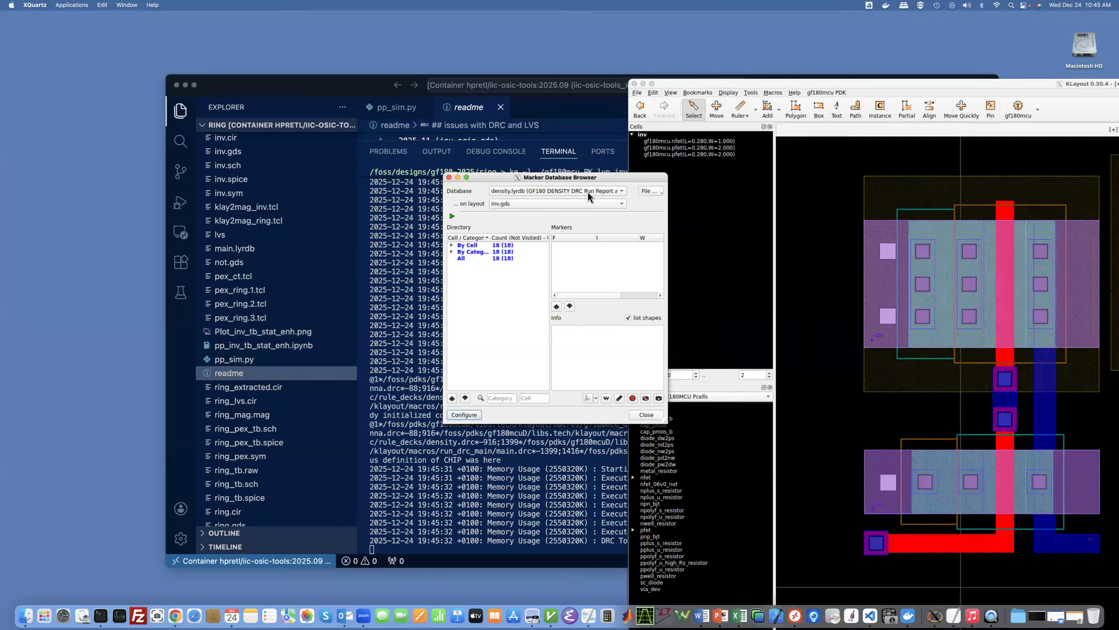
Step: Browse the density DRC report by category and show the M2.4 markers for cell inv
left_click(451, 252)
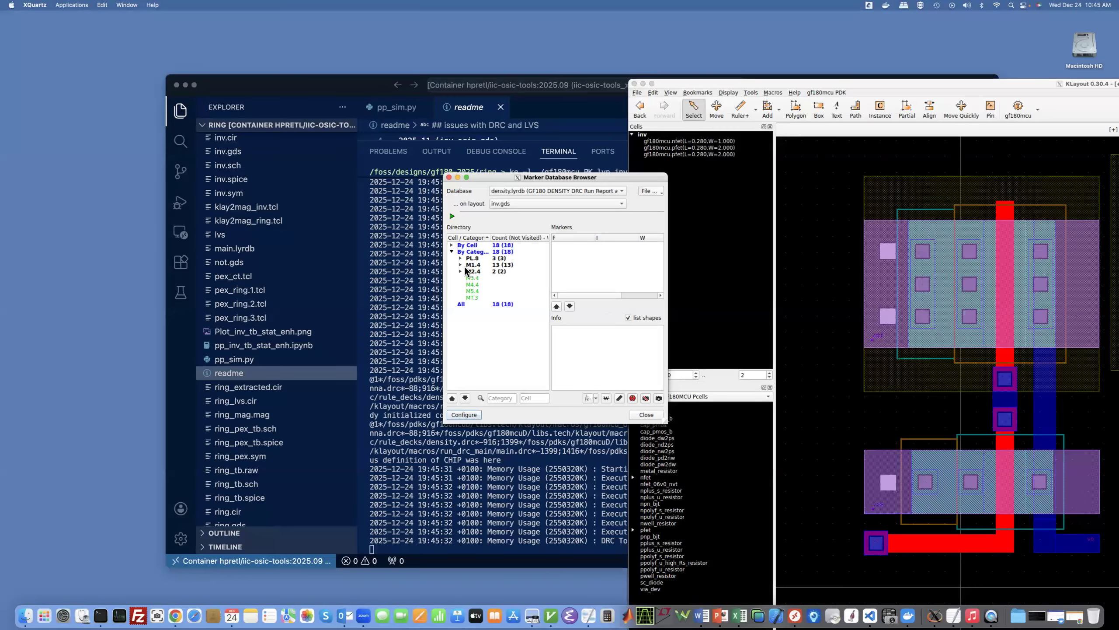
left_click(460, 265)
left_click(461, 276)
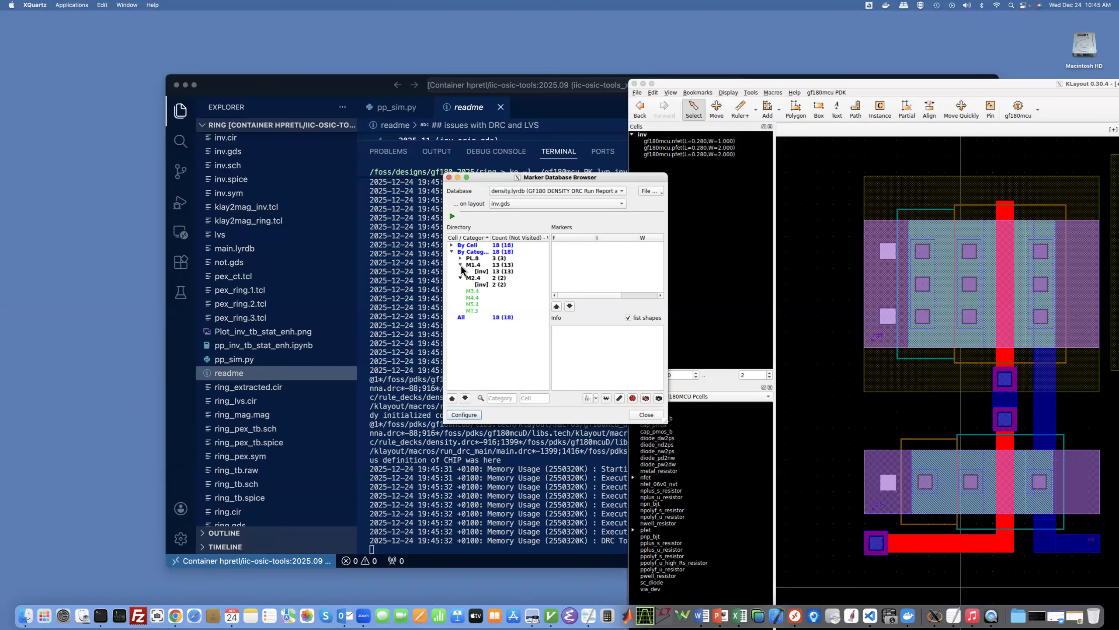
left_click(460, 265)
left_click(459, 271)
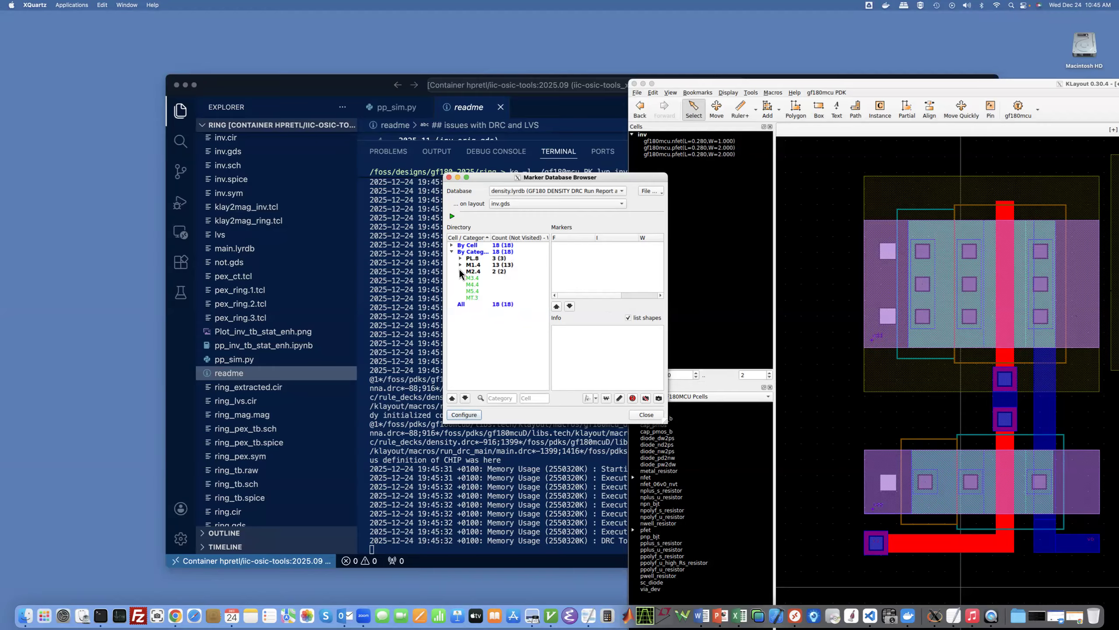
left_click(460, 271)
left_click(490, 277)
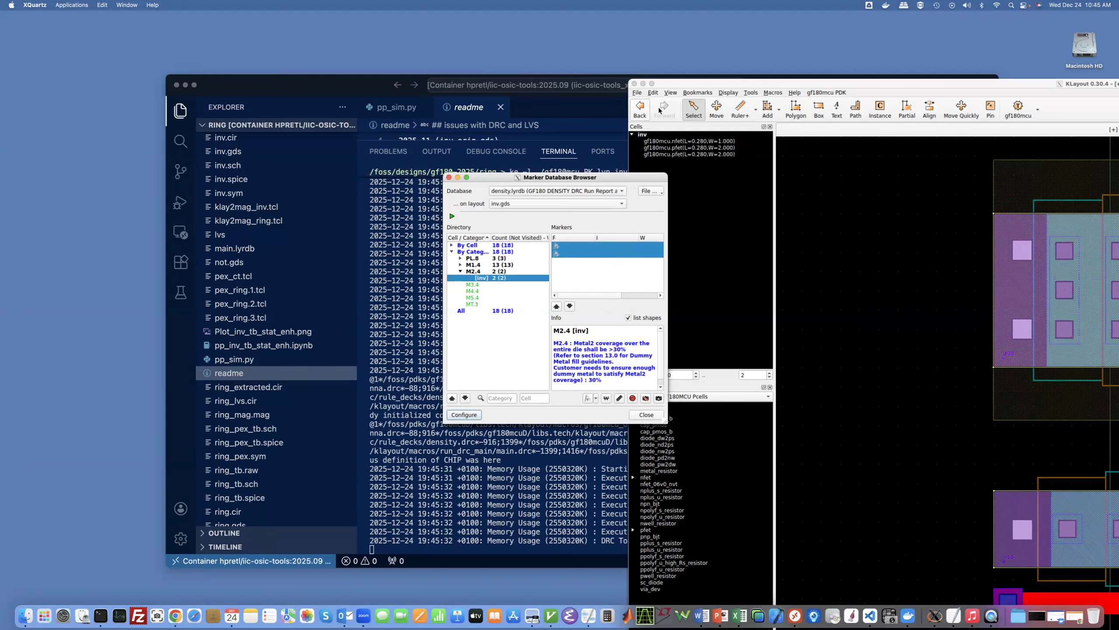
Step: Move the Marker Database Browser clear of the layout, enlarge it, and widen its marker and info area
left_click_drag(596, 176, 386, 154)
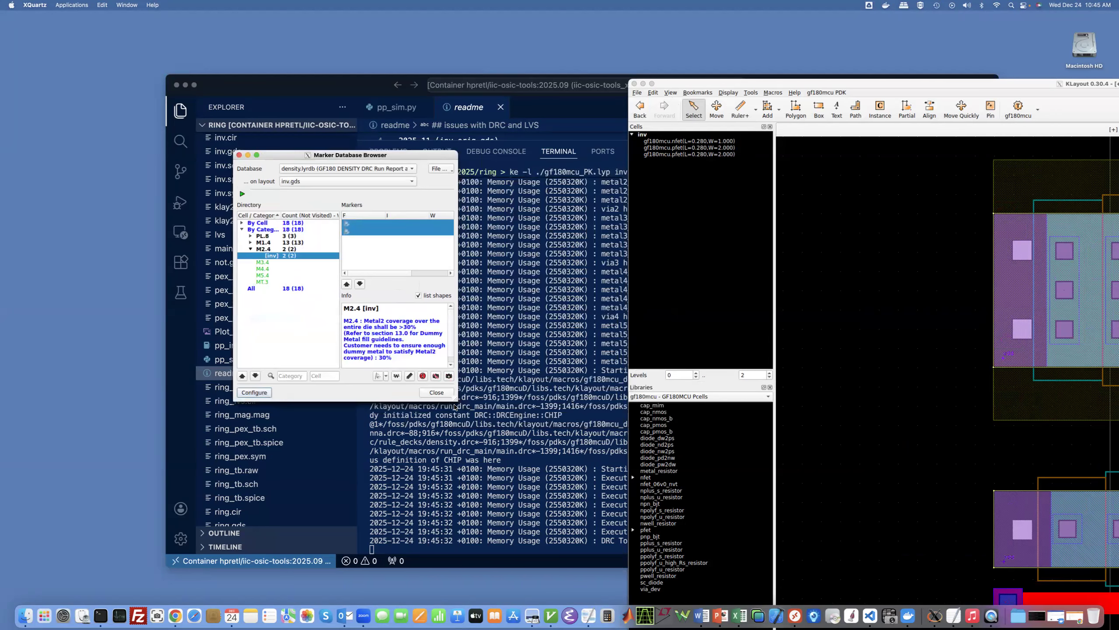
left_click_drag(455, 399, 642, 426)
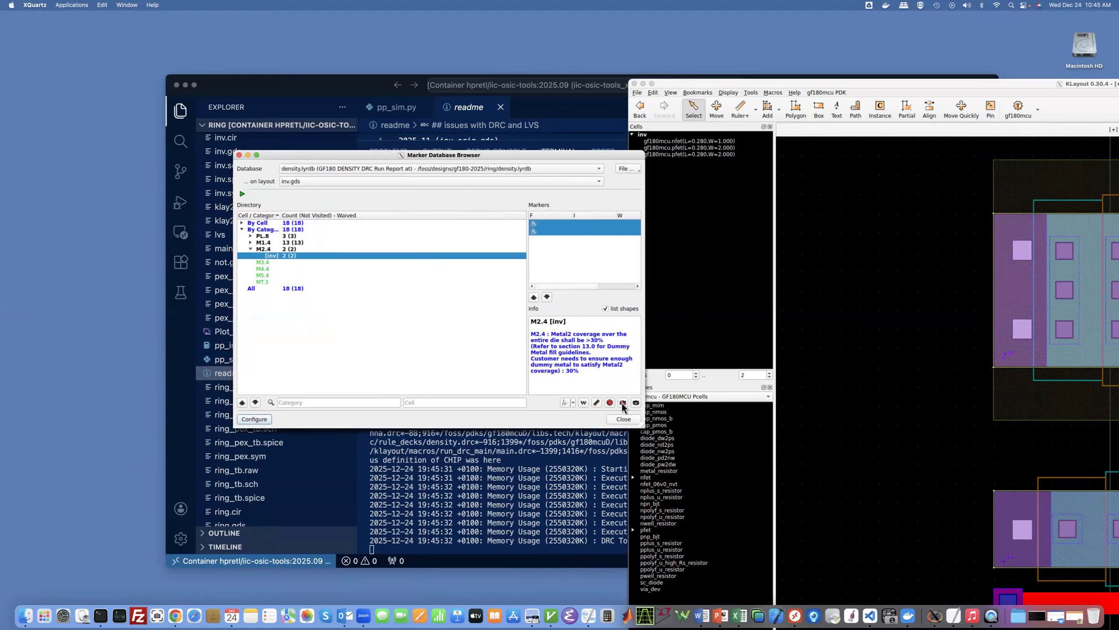
mouse_move(528, 275)
left_mouse_down()
mouse_move(500, 271)
mouse_move(463, 308)
mouse_move(464, 325)
left_mouse_up()
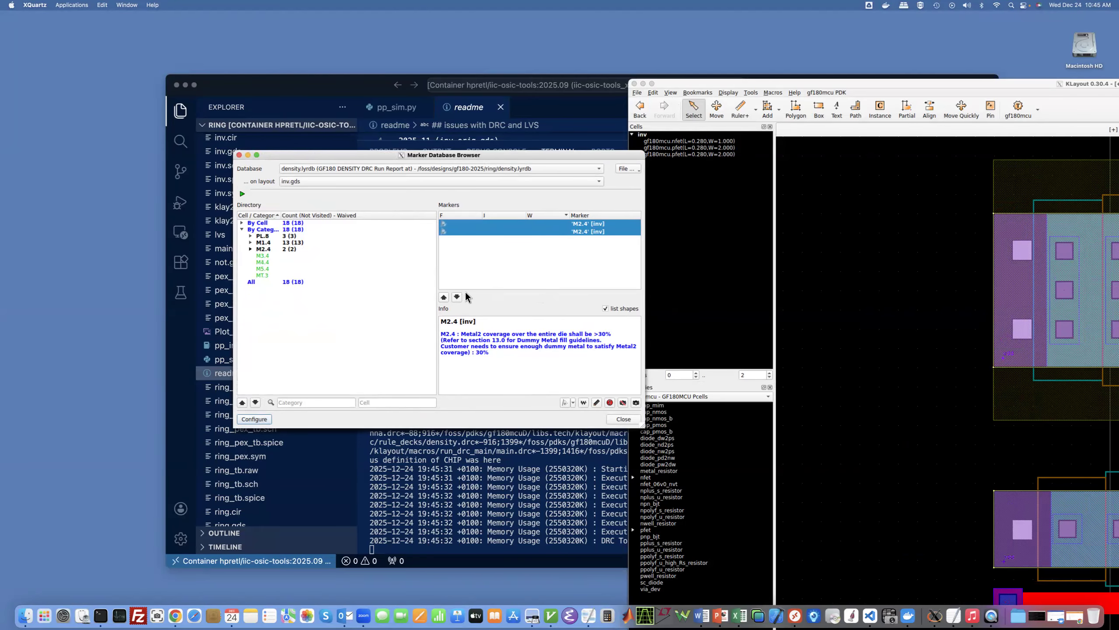
Step: Bring the layout window back into view, fit the whole layout, and shift the window to uncover the marker browser
double_click(891, 79)
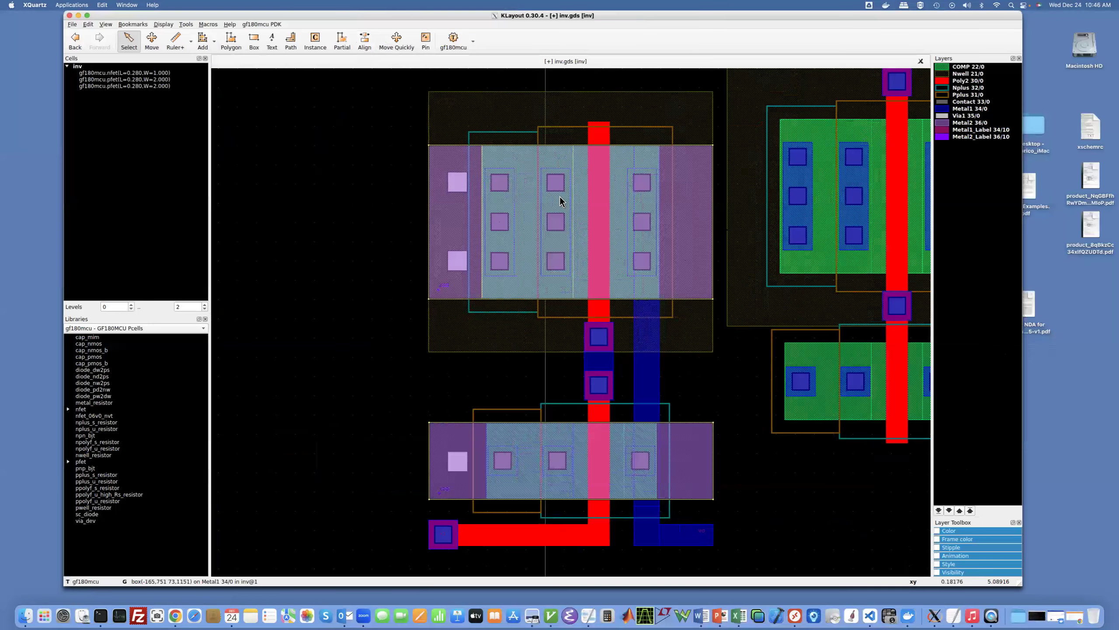
key("F2")
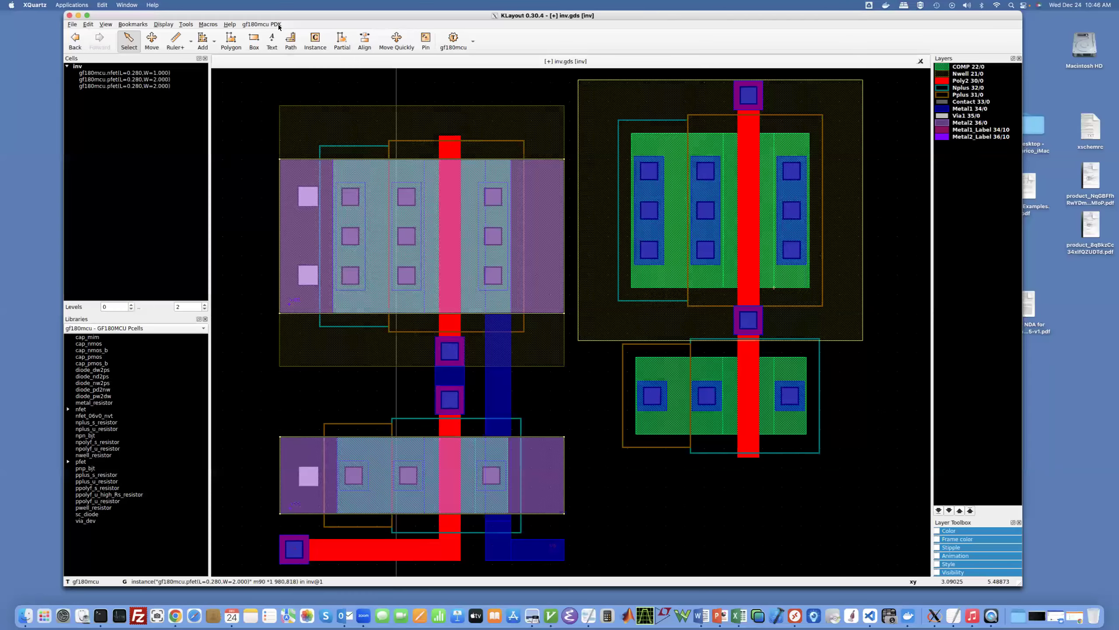
left_click_drag(245, 16, 434, 28)
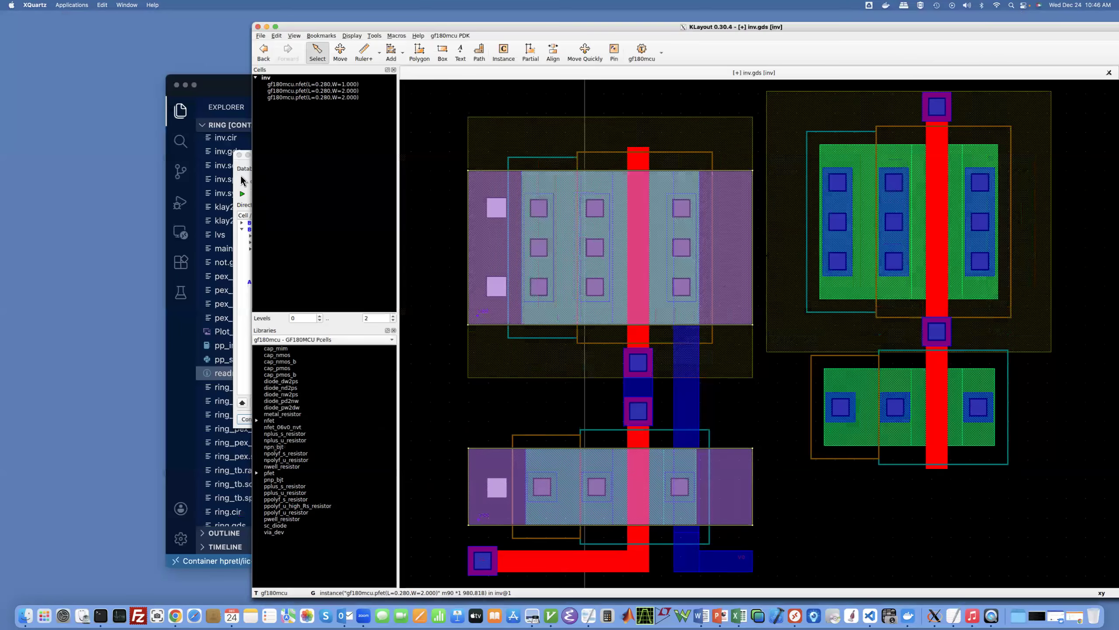
Step: Check which DRC report databases are available in the Marker Database Browser, and close the browser
left_click(241, 176)
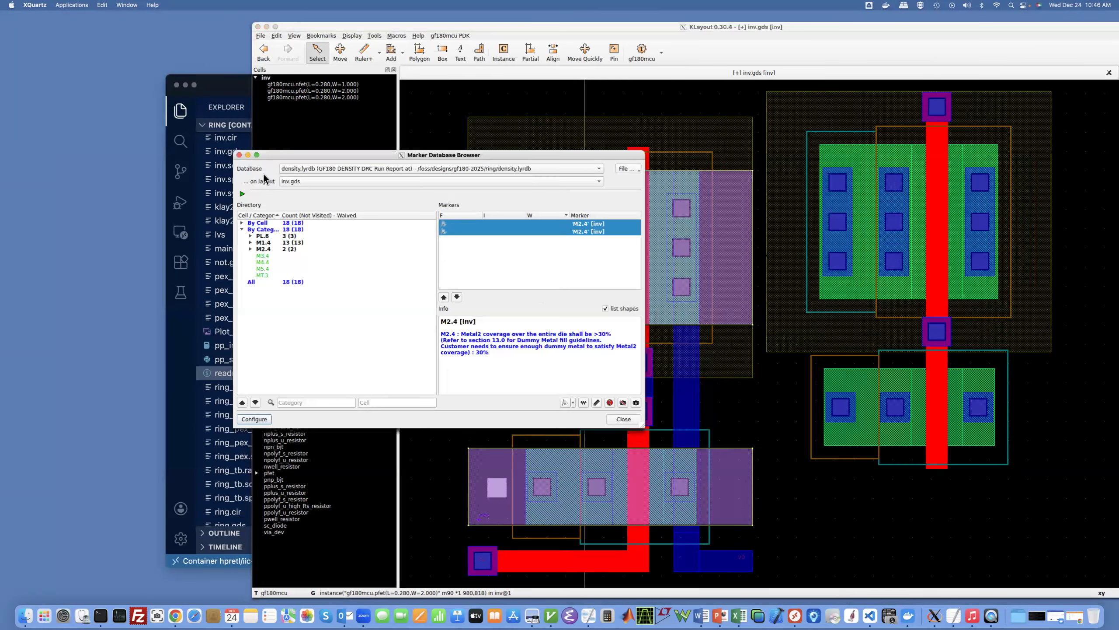
left_click(599, 169)
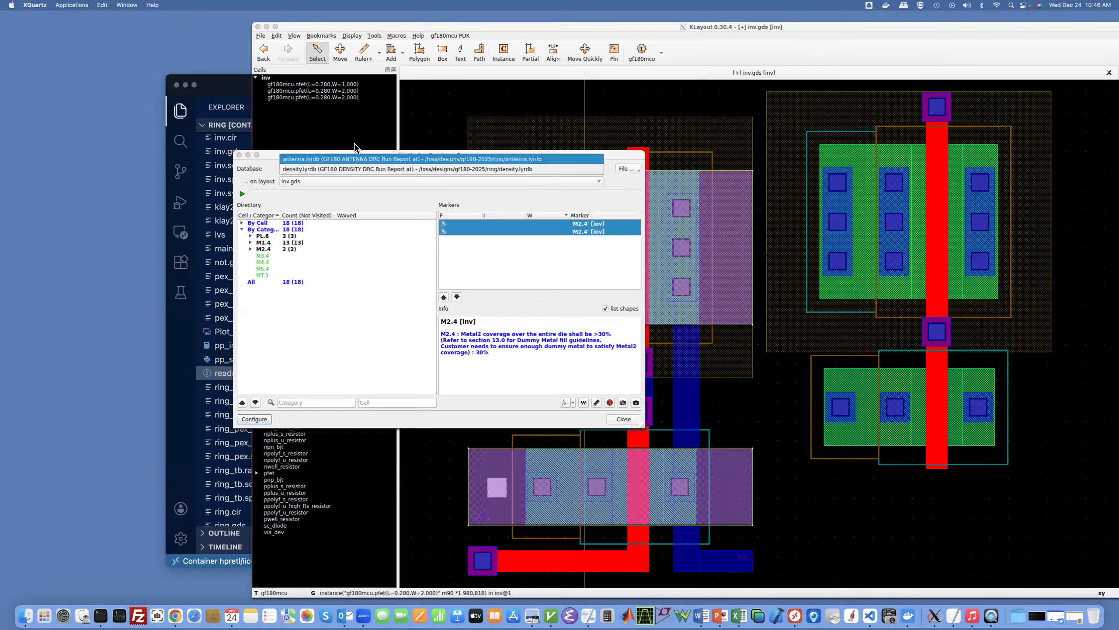
left_click(240, 155)
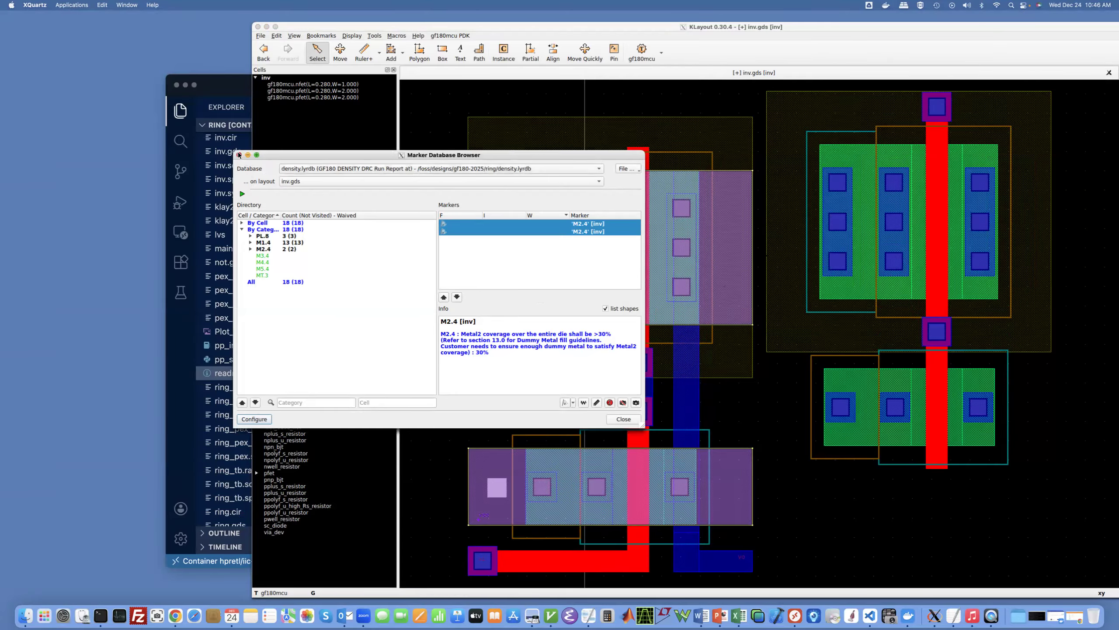
left_click(239, 154)
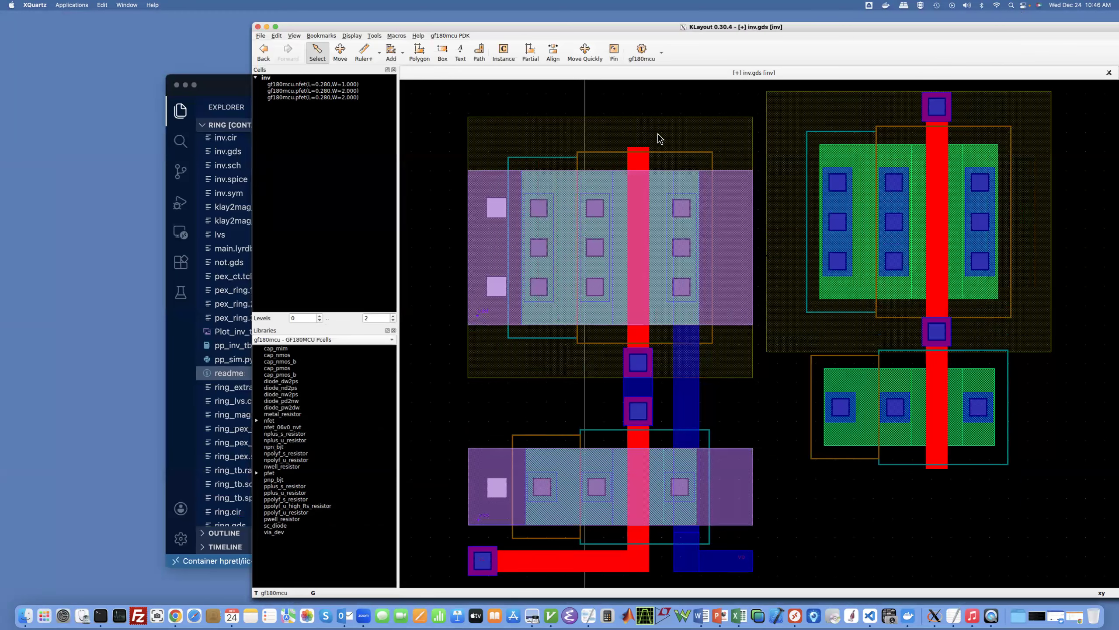
Step: Run the gf180mcu KLayout DRC again and switch to the VS Code terminal to follow its rule log
left_click_drag(828, 25, 746, 60)
left_click(368, 63)
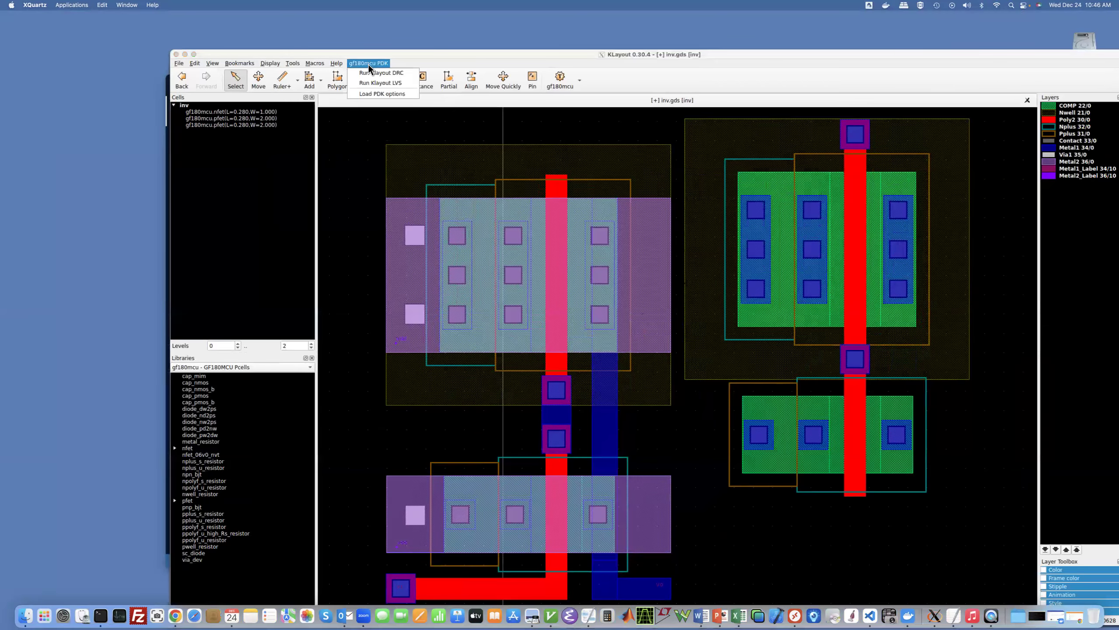
left_click(374, 73)
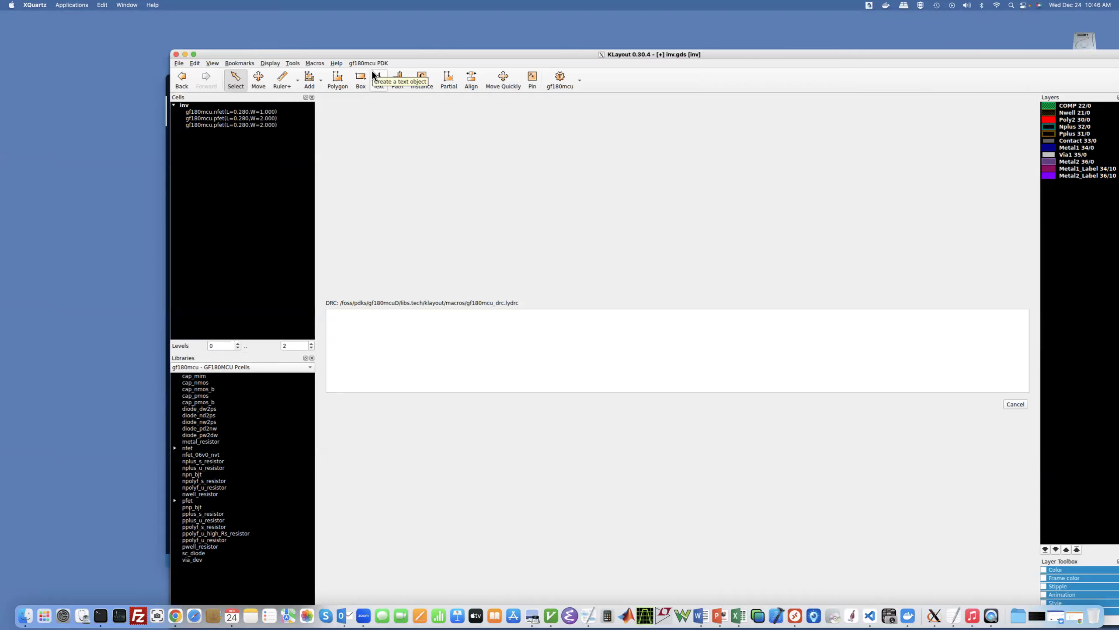
left_click_drag(330, 53, 556, 44)
left_click(212, 80)
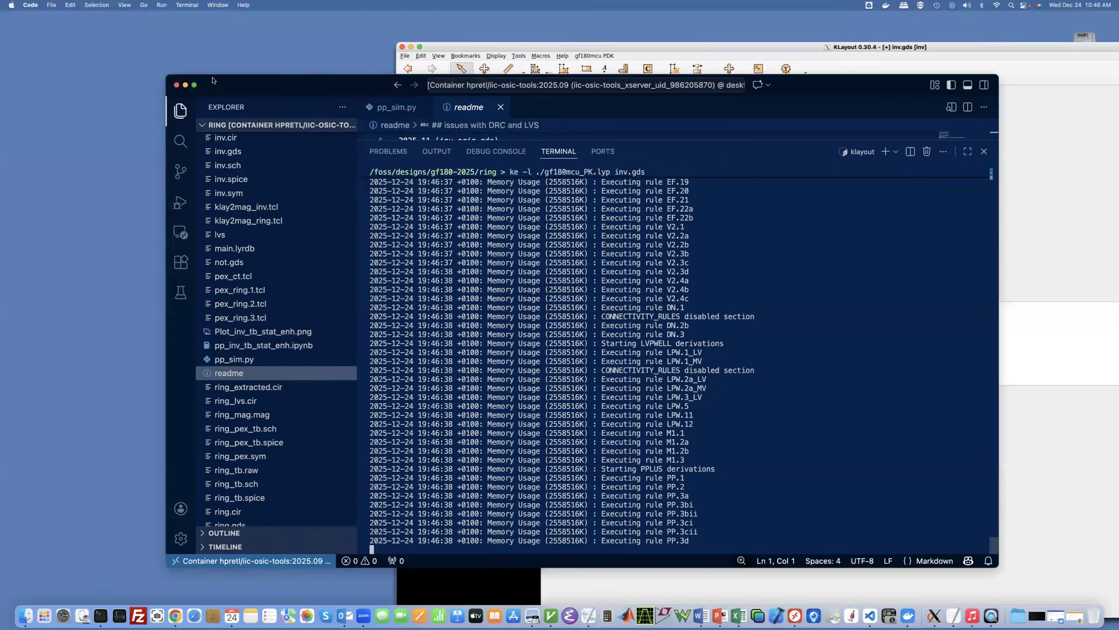
Step: Review the new DRC report by cell and examine the Nwell spacing violation NW.2b_LV in inv
left_click_drag(212, 80, 108, 73)
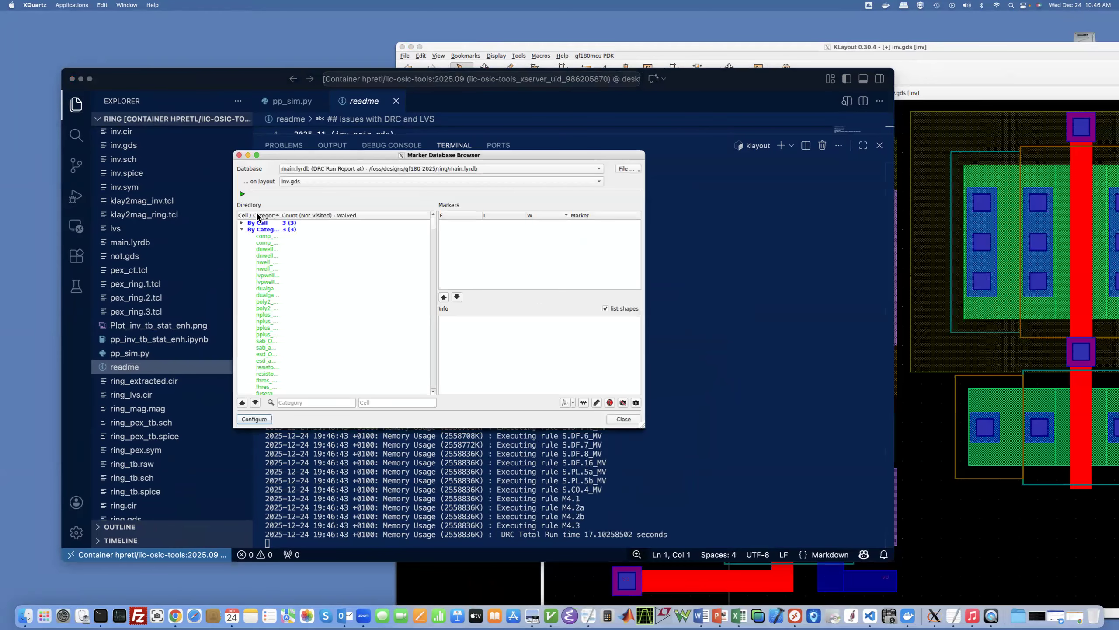
left_click(241, 228)
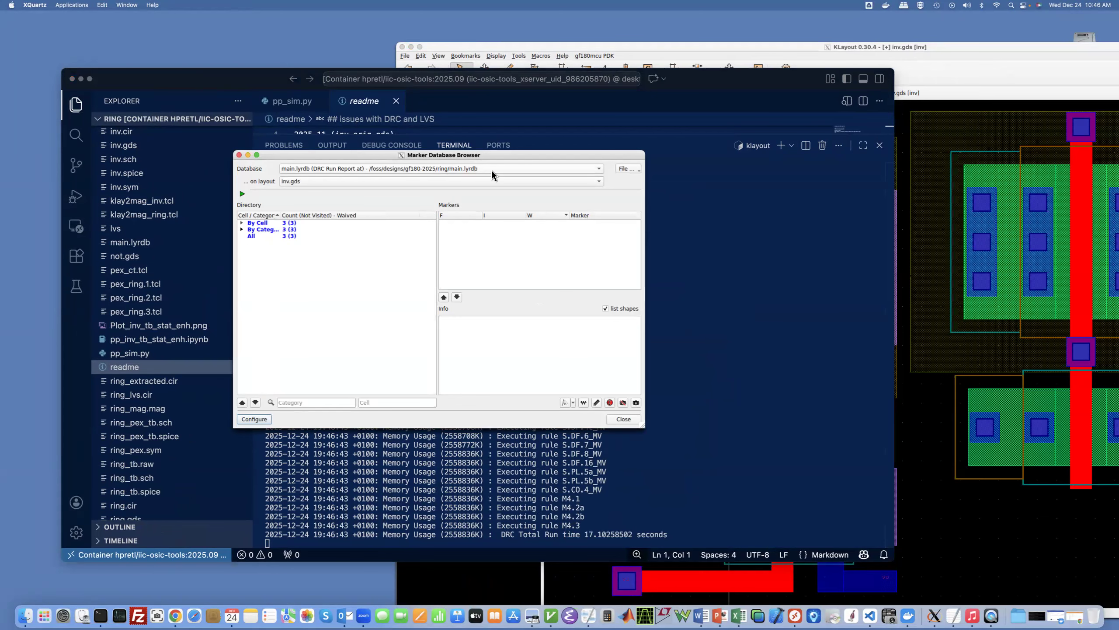
left_click(241, 223)
left_click(262, 230)
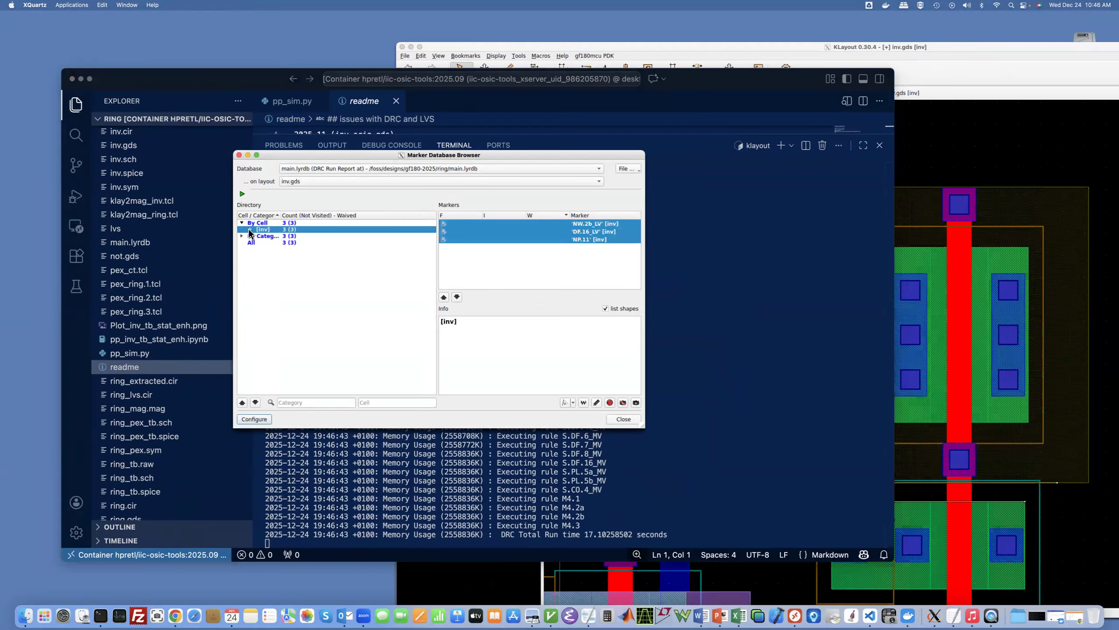
left_click(249, 229)
left_click(284, 237)
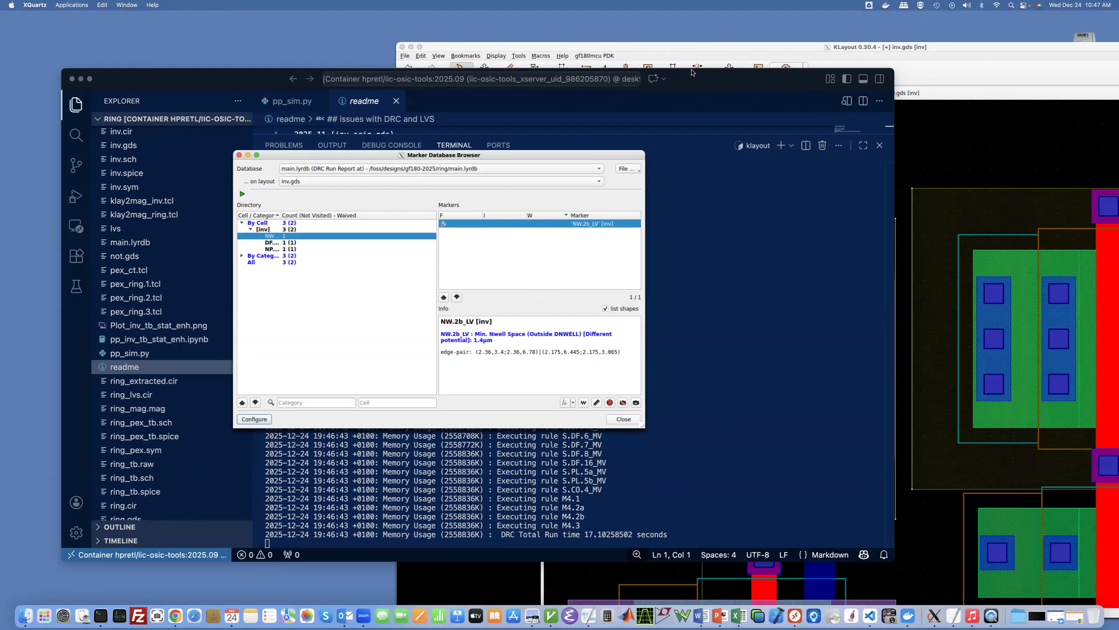
Step: Shift the VS Code window aside and bring the KLayout window forward to uncover the flagged Nwell gap
left_click(787, 82)
left_click_drag(694, 73, 504, 63)
left_click(801, 48)
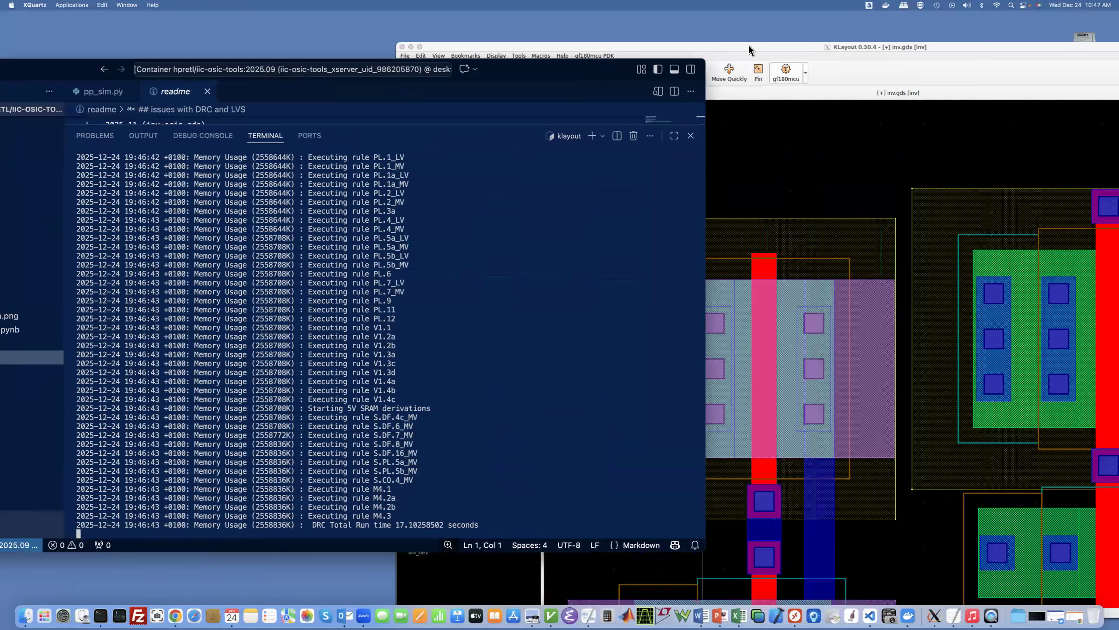
Step: Switch to Chrome and look up the 7.4 Nwell rules in the GF180MCU PDK layout rule documentation
left_click(1075, 616)
left_click(255, 382)
scroll(229, 430, "down", 1)
left_click(228, 425)
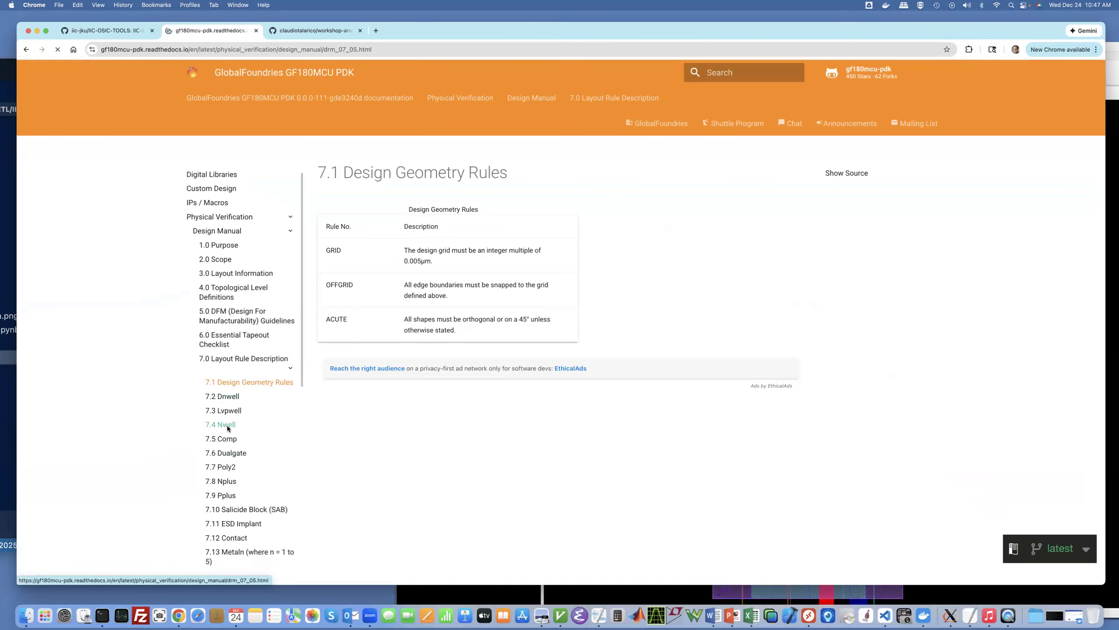
scroll(428, 399, "down", 2)
scroll(429, 399, "down", 10)
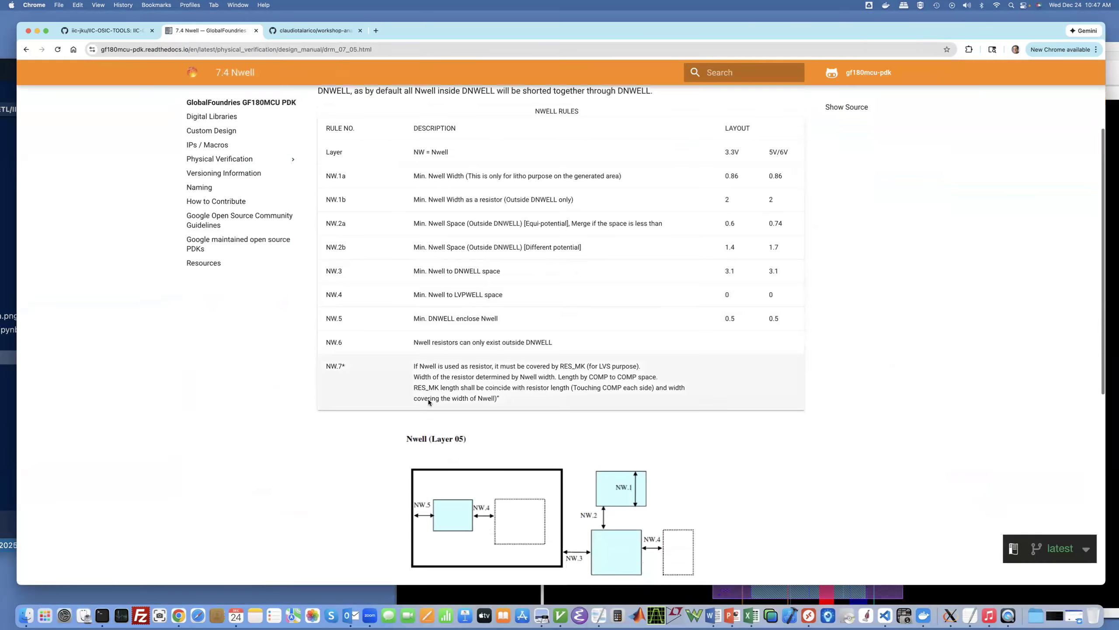
scroll(428, 399, "up", 12)
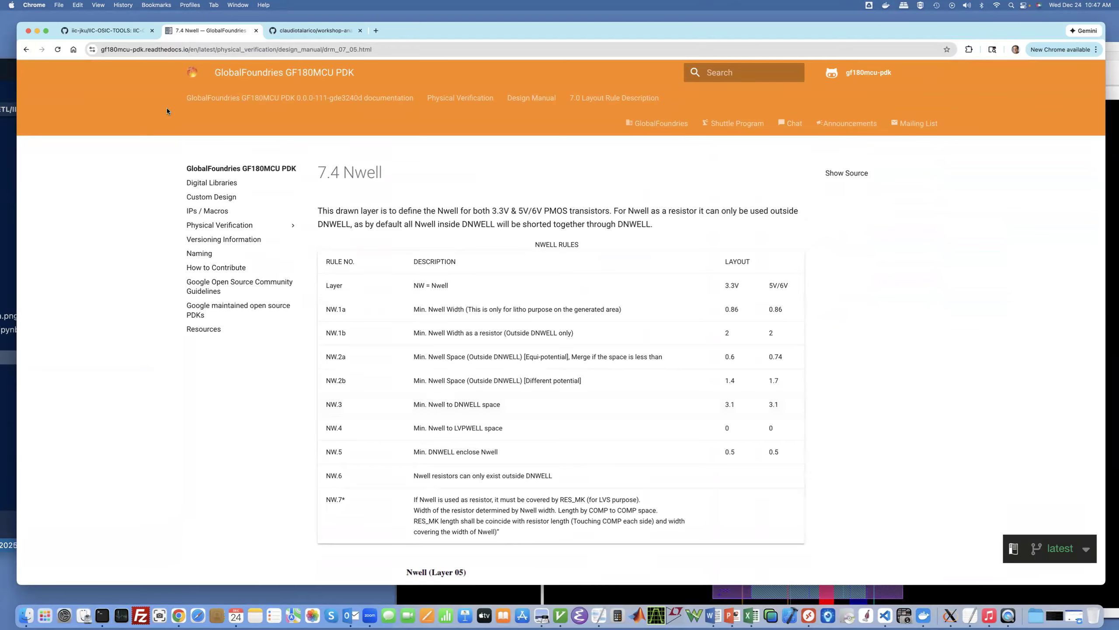
Step: Minimize the Chrome window and reposition the KLayout window so the whole layout and layer list are in view
left_click(37, 30)
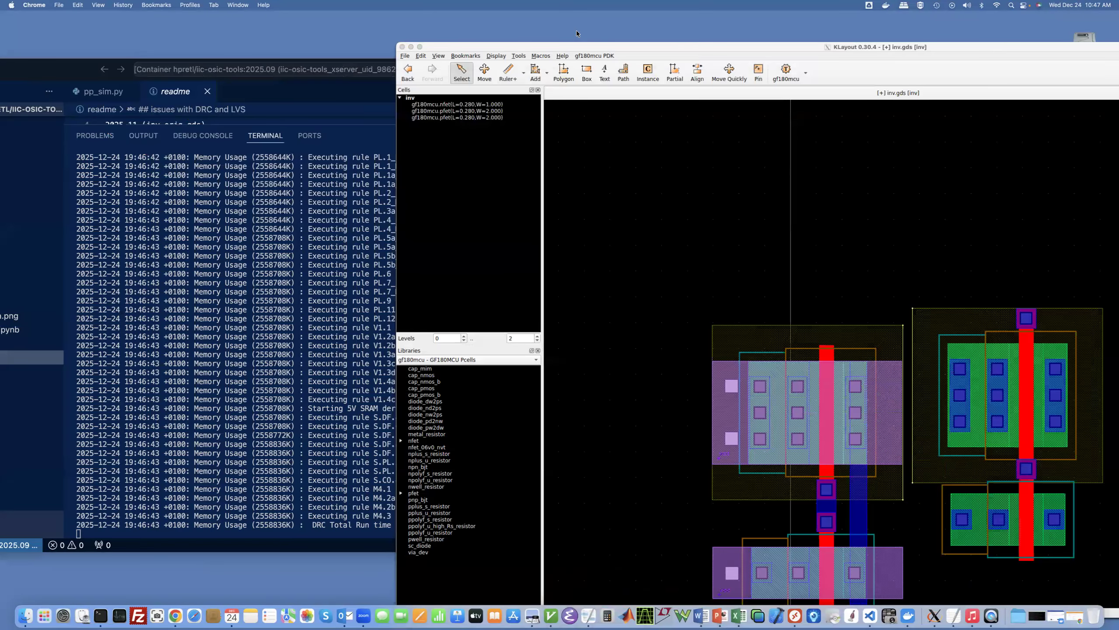
left_click_drag(637, 45, 316, 16)
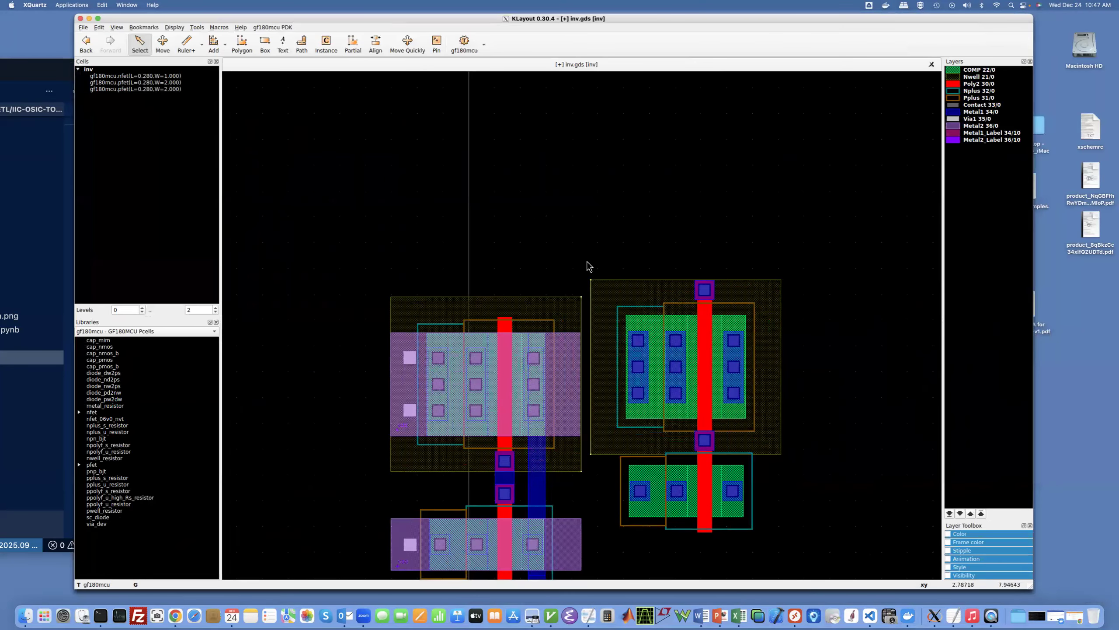
left_click_drag(293, 18, 295, 18)
left_click_drag(489, 43, 307, 320)
left_click_drag(419, 80, 354, 23)
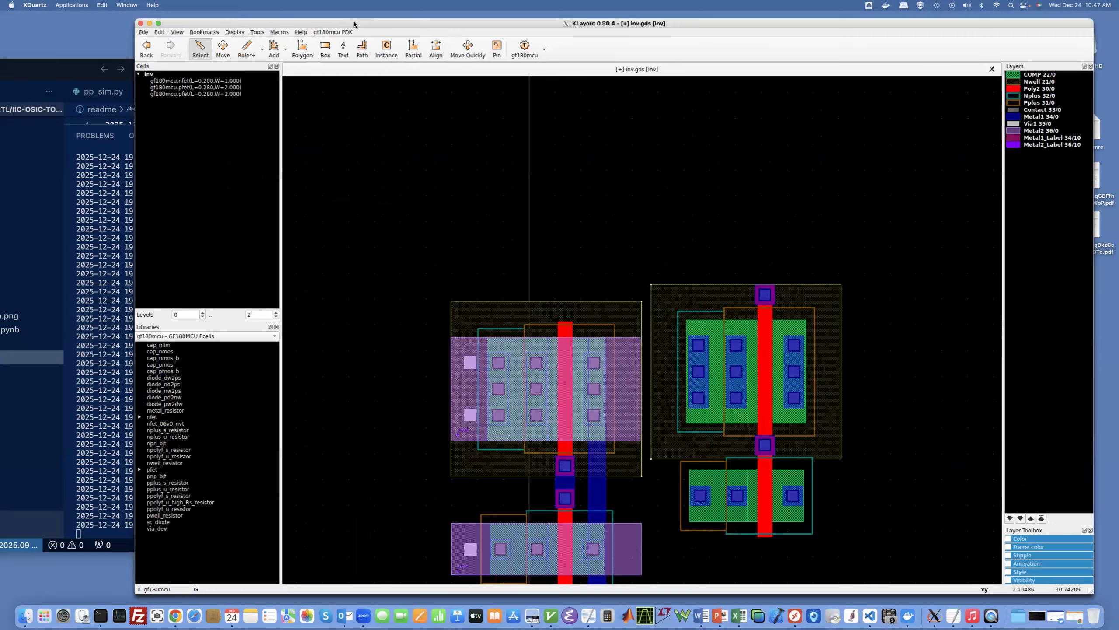
Step: Find the Marker Database Browser among the open windows and close it
key("ctrl+Up")
left_click(12, 327)
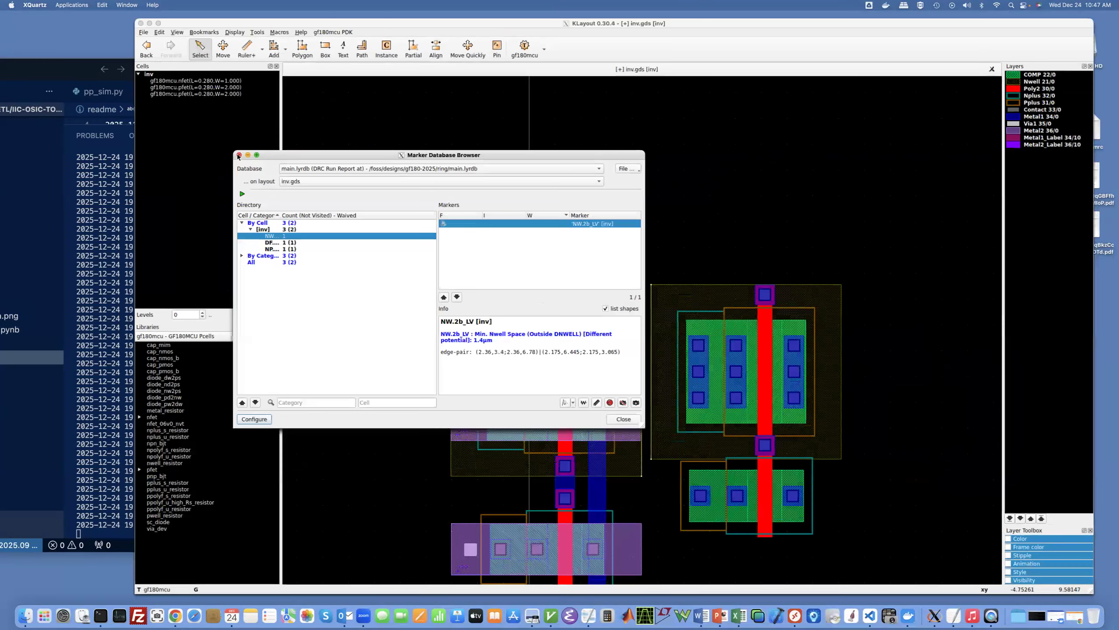
left_click(238, 155)
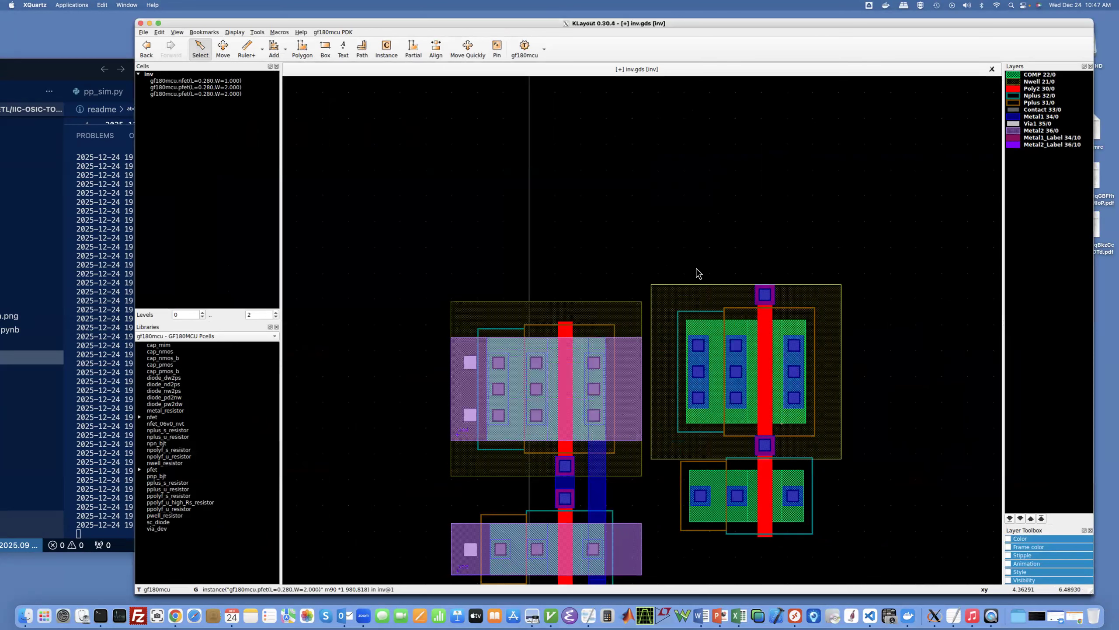
Step: Select the added pfet and nfet together and move them 2 µm in x, away from the inverter
left_click_drag(641, 257, 875, 558)
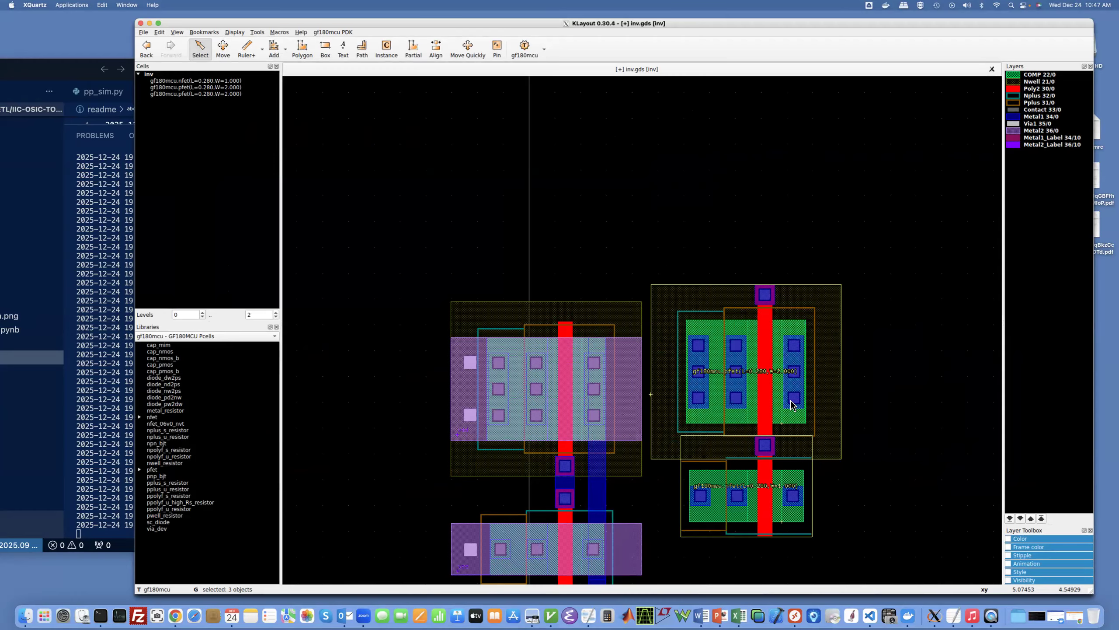
key("shift+m")
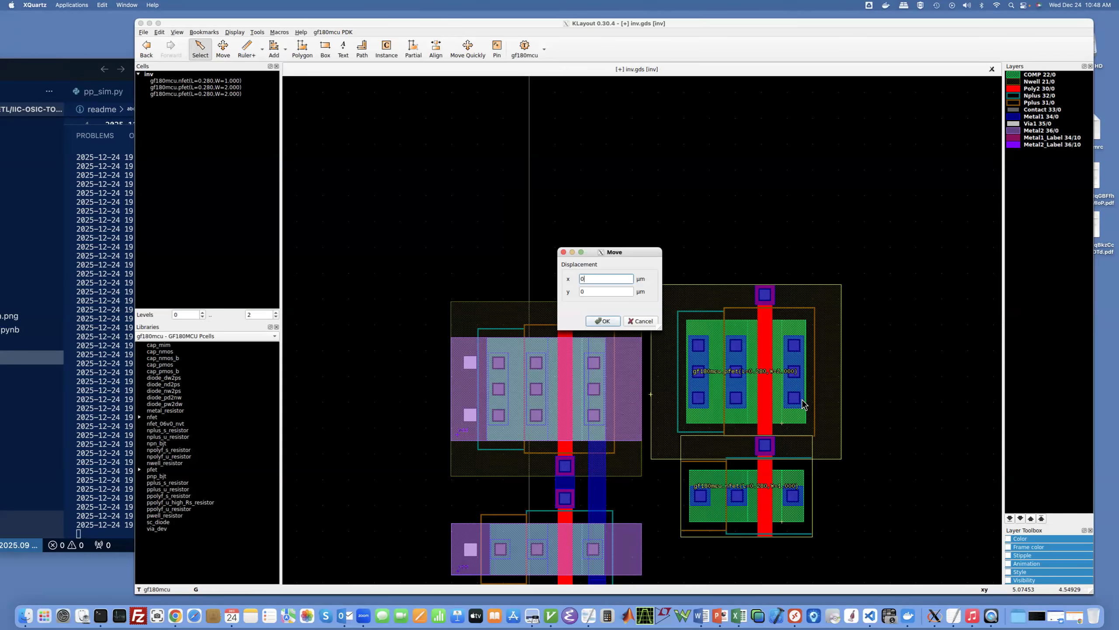
left_click(606, 322)
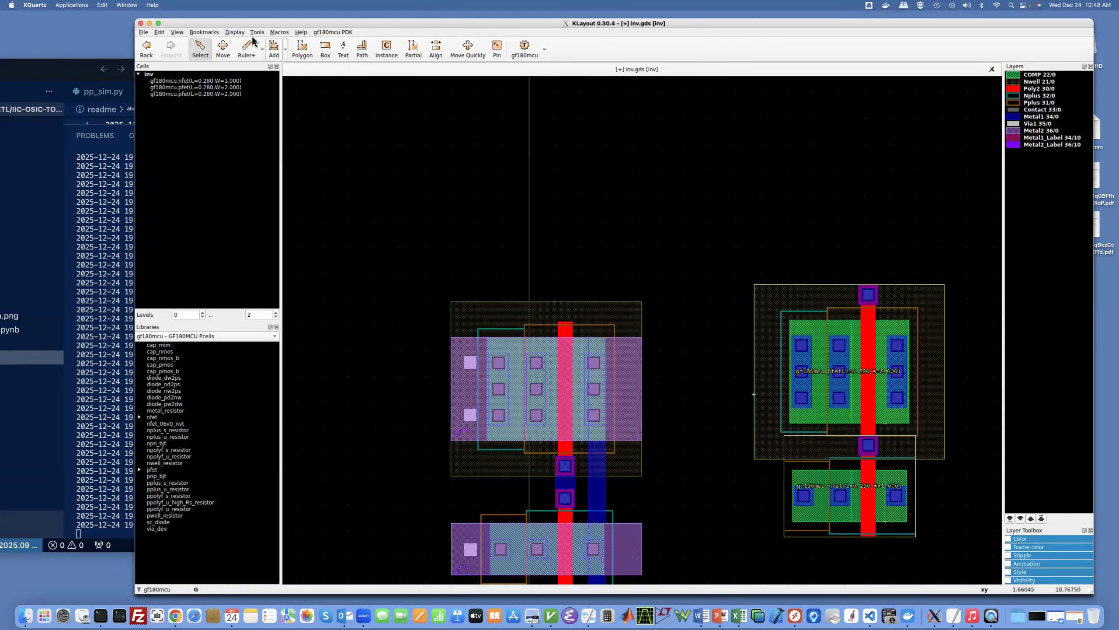
Step: Run the gf180mcu KLayout DRC again and show the DF.16_LV violation of cell inv
left_click(339, 33)
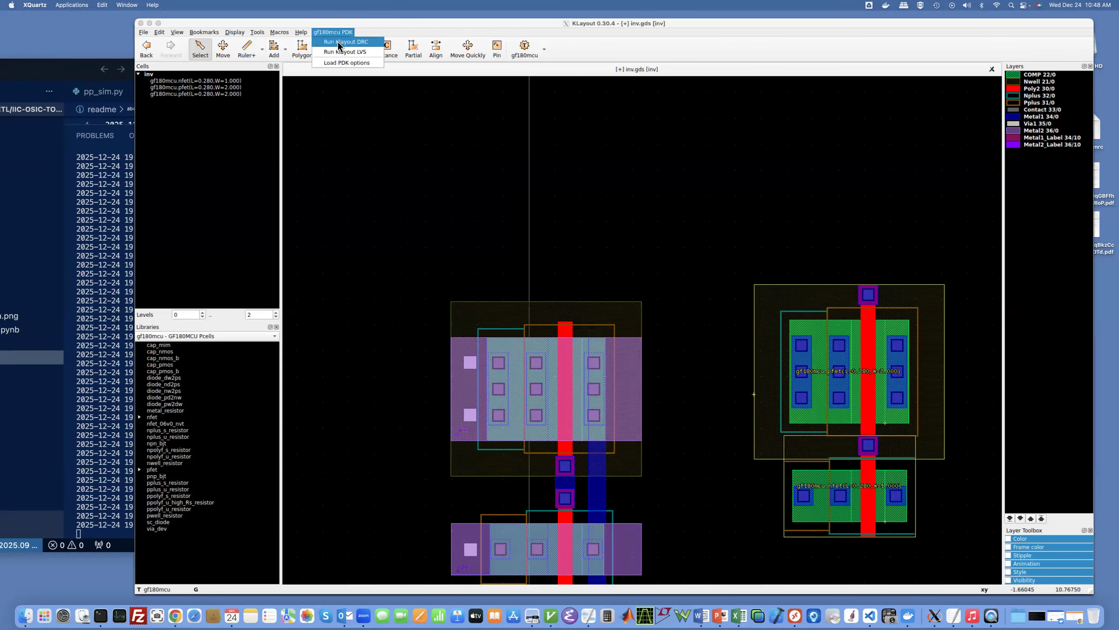
left_click(340, 44)
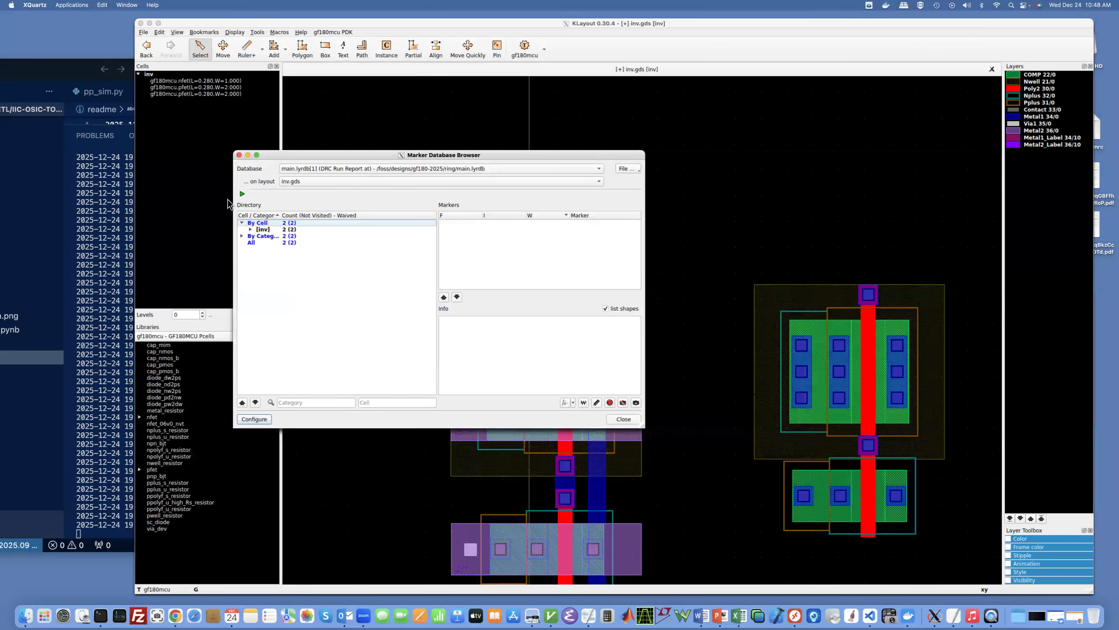
left_click(250, 230)
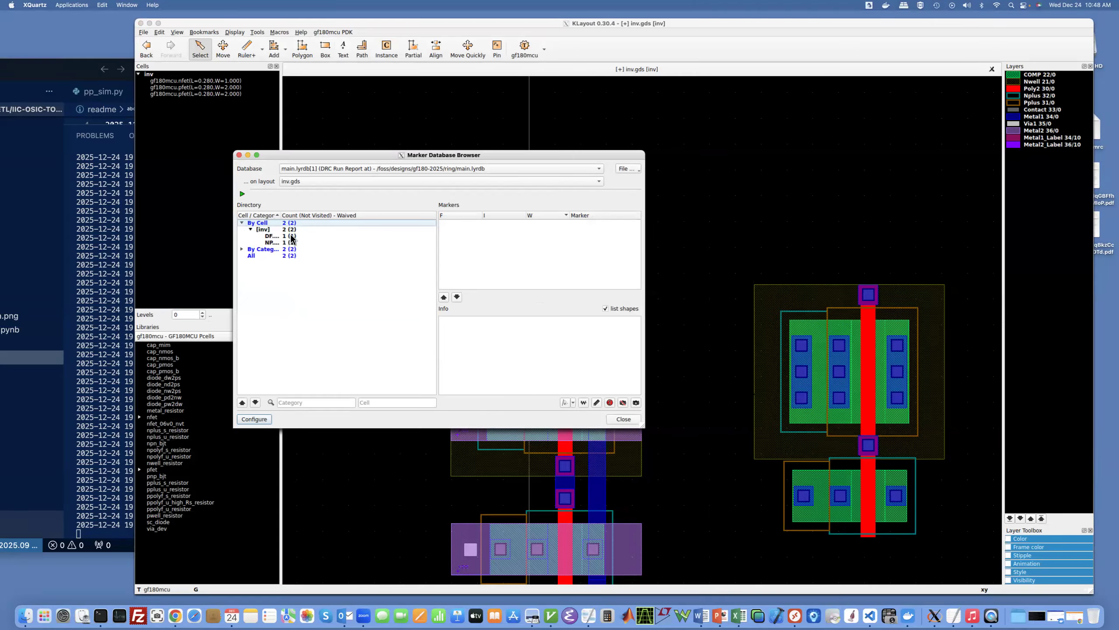
left_click(270, 236)
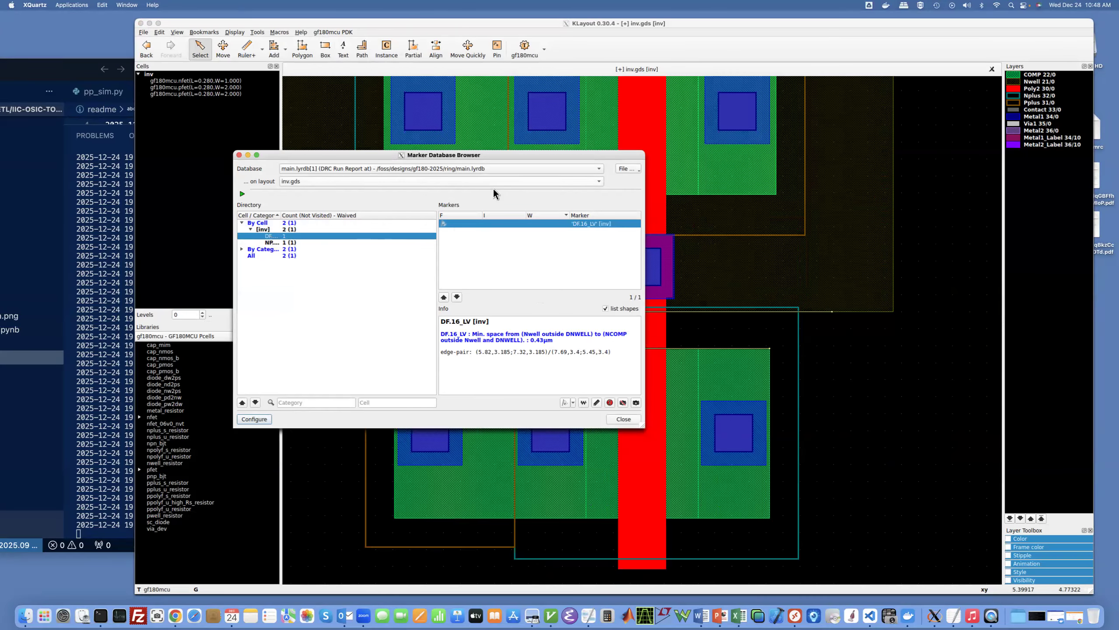
Step: Compare the DF.16_LV rule text with the flagged spacing between the pfet's Nwell and the nfet, and close the marker browser
mouse_move(401, 156)
left_mouse_down()
mouse_move(529, 225)
mouse_move(199, 125)
mouse_move(106, 127)
left_mouse_up()
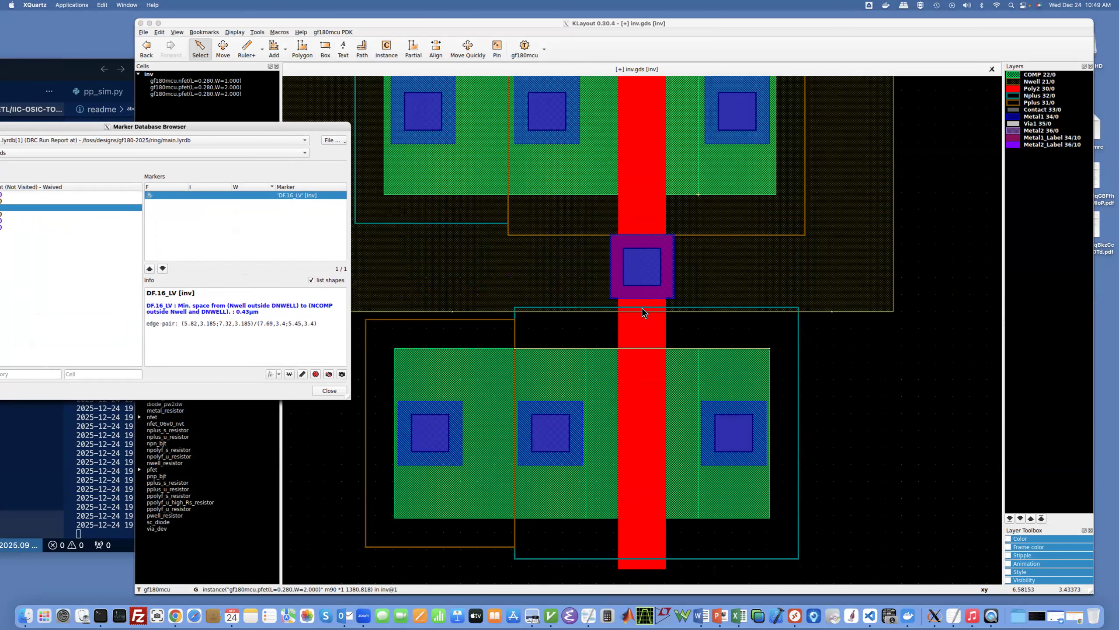
left_click_drag(224, 126, 476, 113)
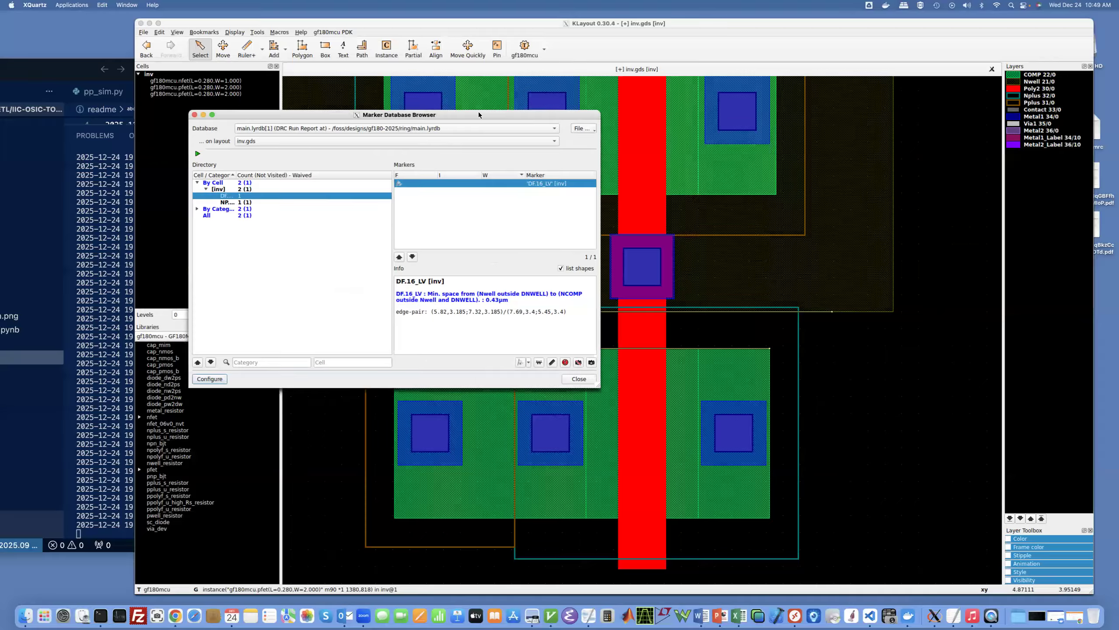
mouse_move(331, 109)
left_mouse_down()
mouse_move(141, 101)
mouse_move(0, 78)
left_mouse_up()
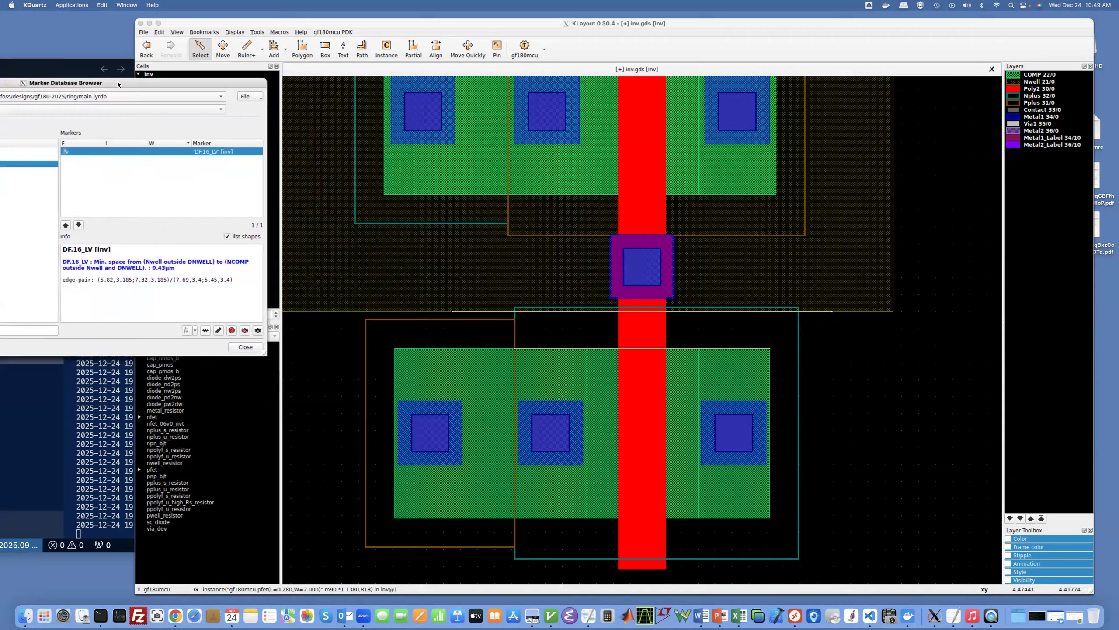
left_click_drag(117, 81, 366, 116)
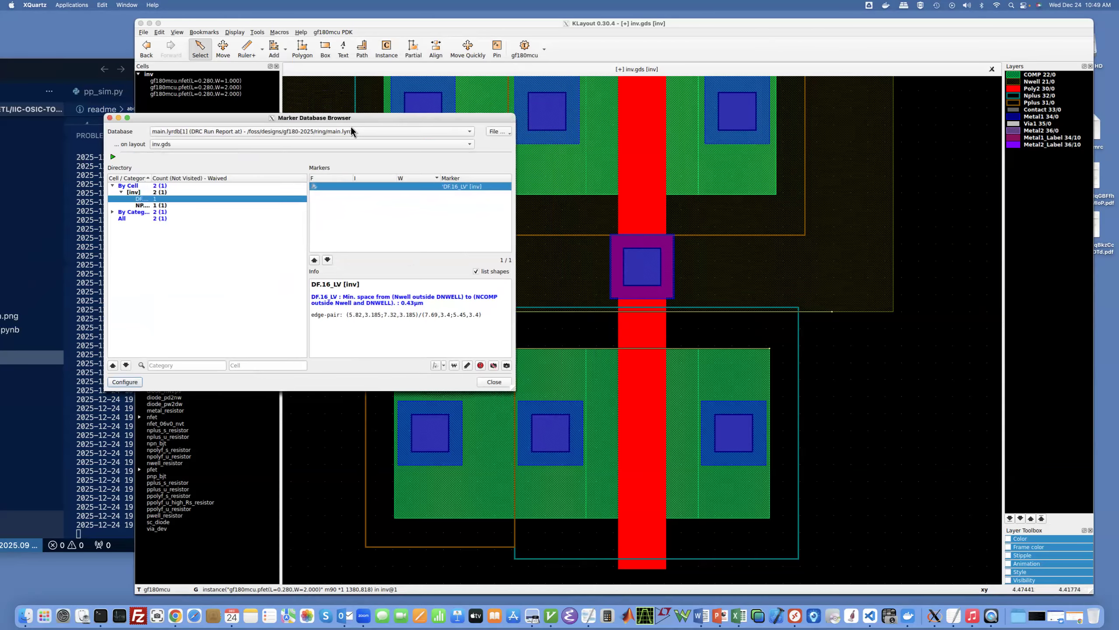
left_click(111, 119)
Step: Move the added nfet straight down, away from the pfet's Nwell, with an x displacement of 0
left_click(465, 436)
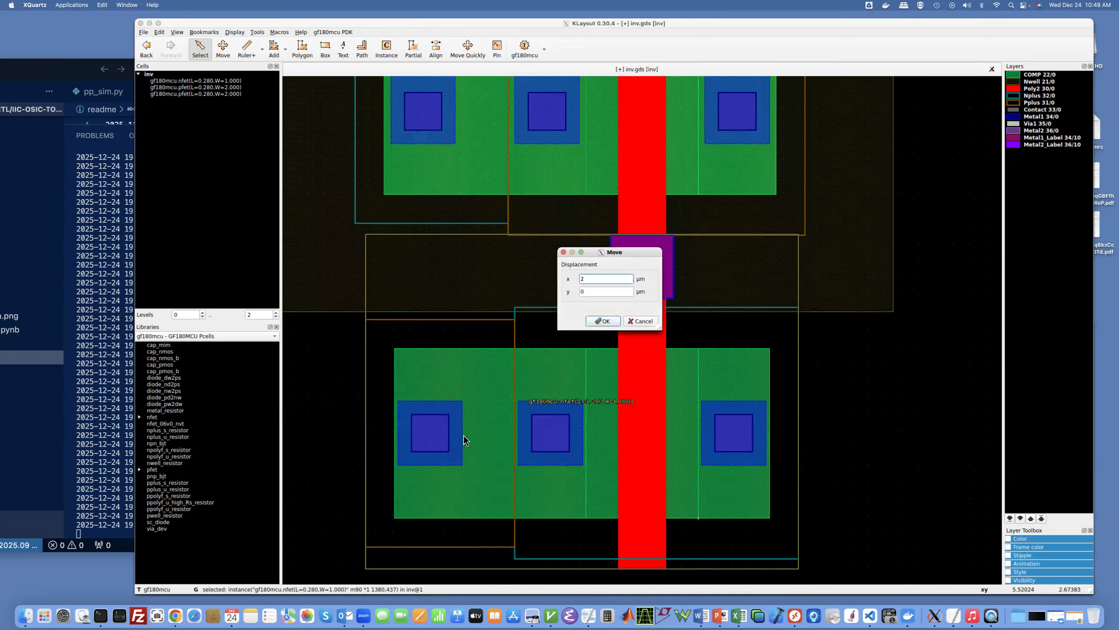
key("BackSpace")
type("0")
double_click(607, 293)
left_click(606, 295)
key("BackSpace")
left_click(603, 321)
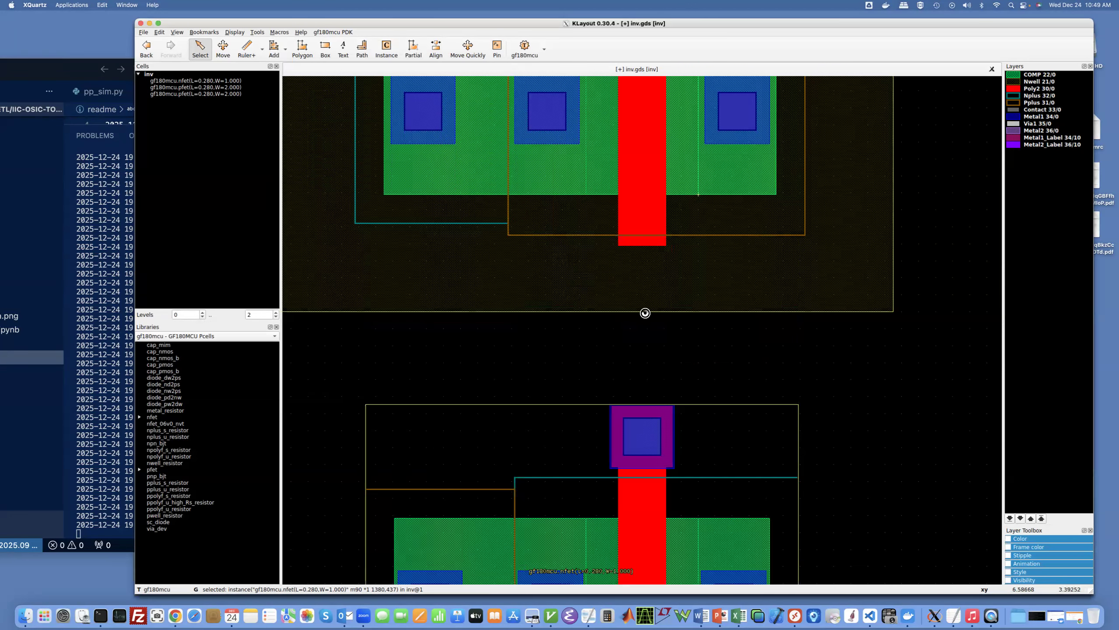
key("F2")
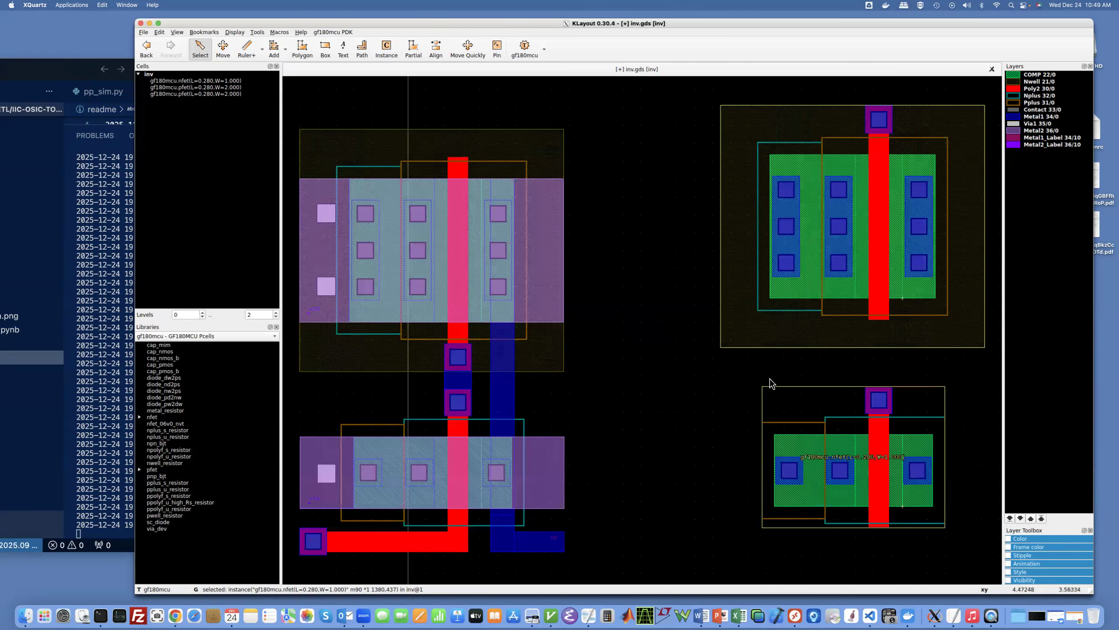
Step: Rerun the gf180mcu KLayout DRC, check the new report for remaining violations, and close the marker browser
left_click(337, 35)
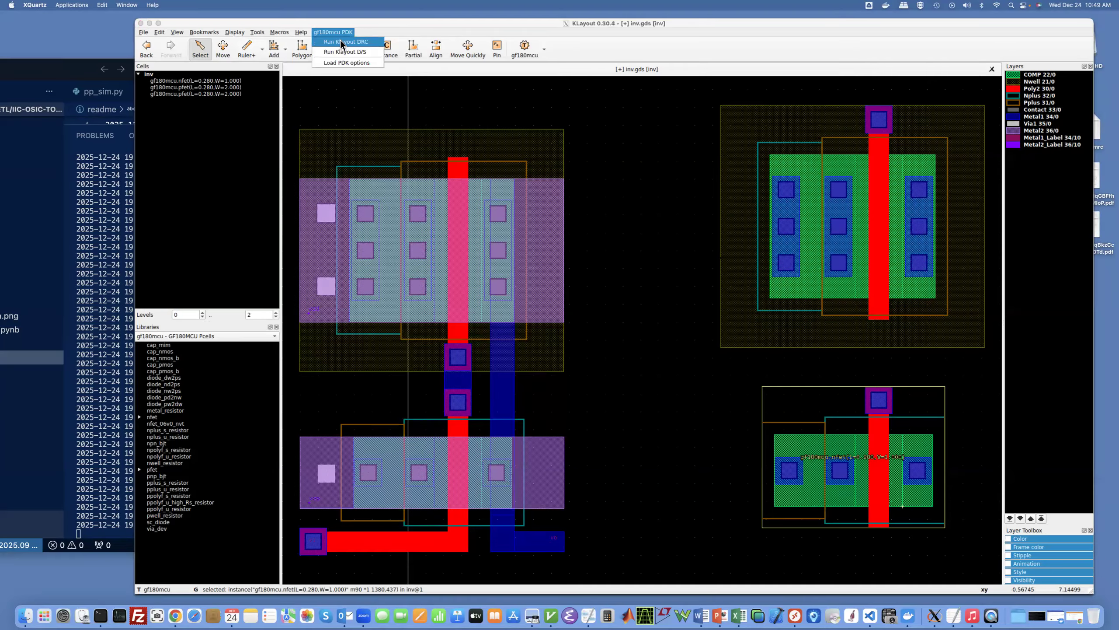
left_click(343, 44)
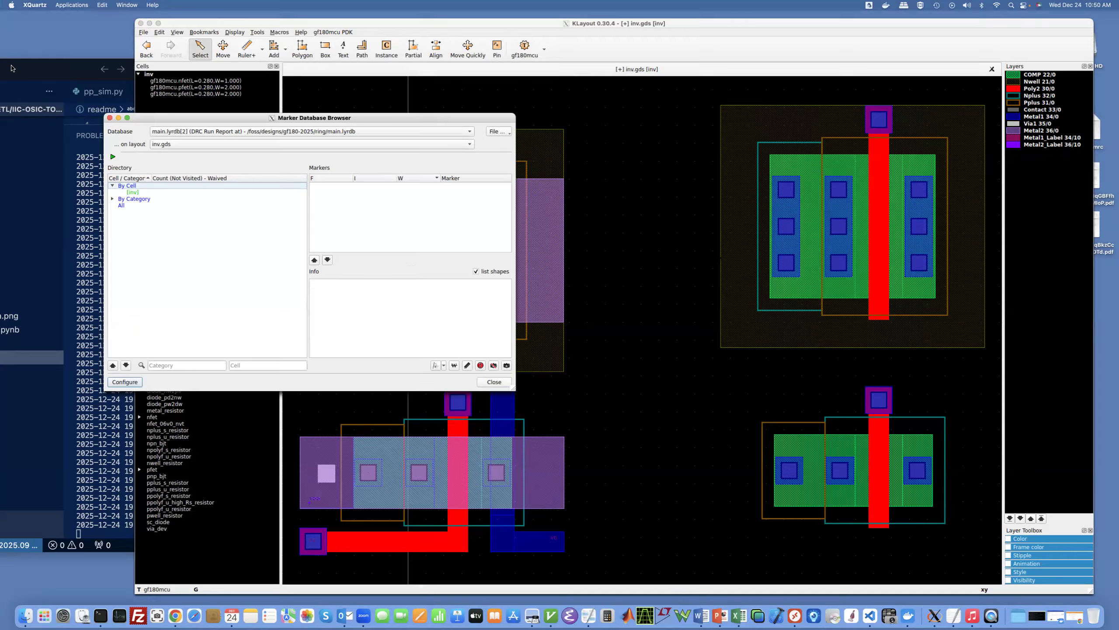
mouse_move(2, 5)
left_click(176, 203)
left_click(110, 118)
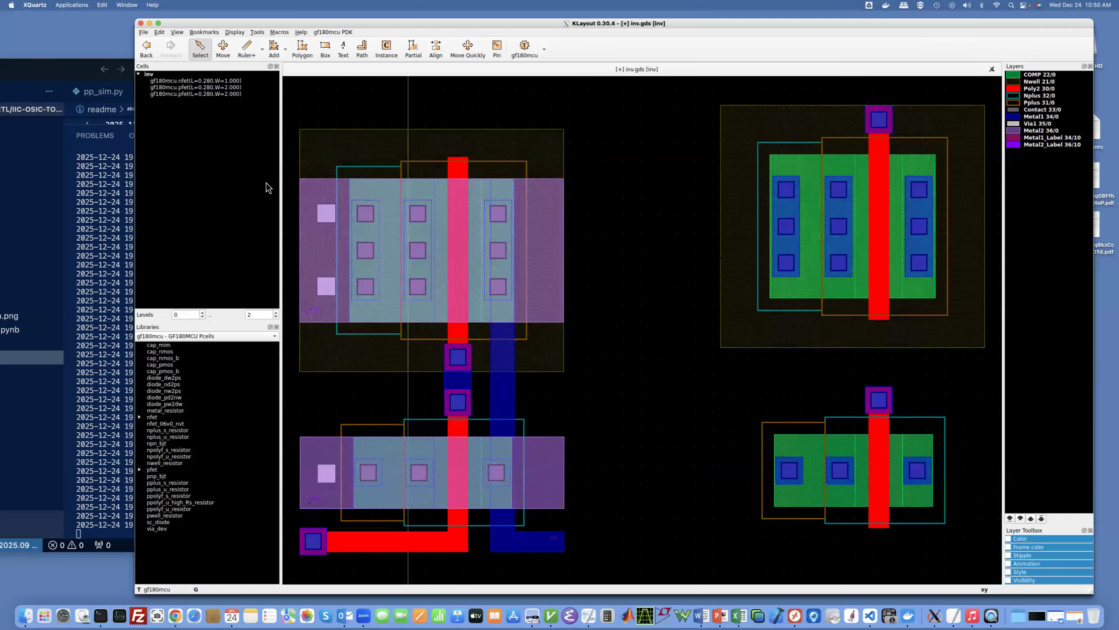
Step: Set the added pfet's gate contact position to bottom in its PCell parameters and deselect it
left_click(805, 345)
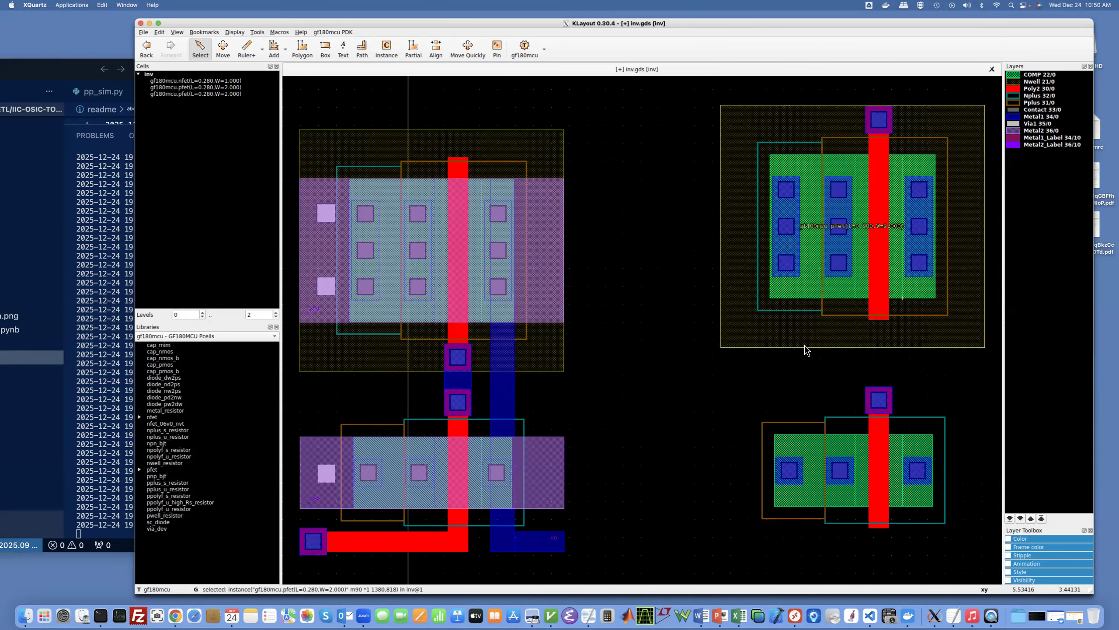
key("q")
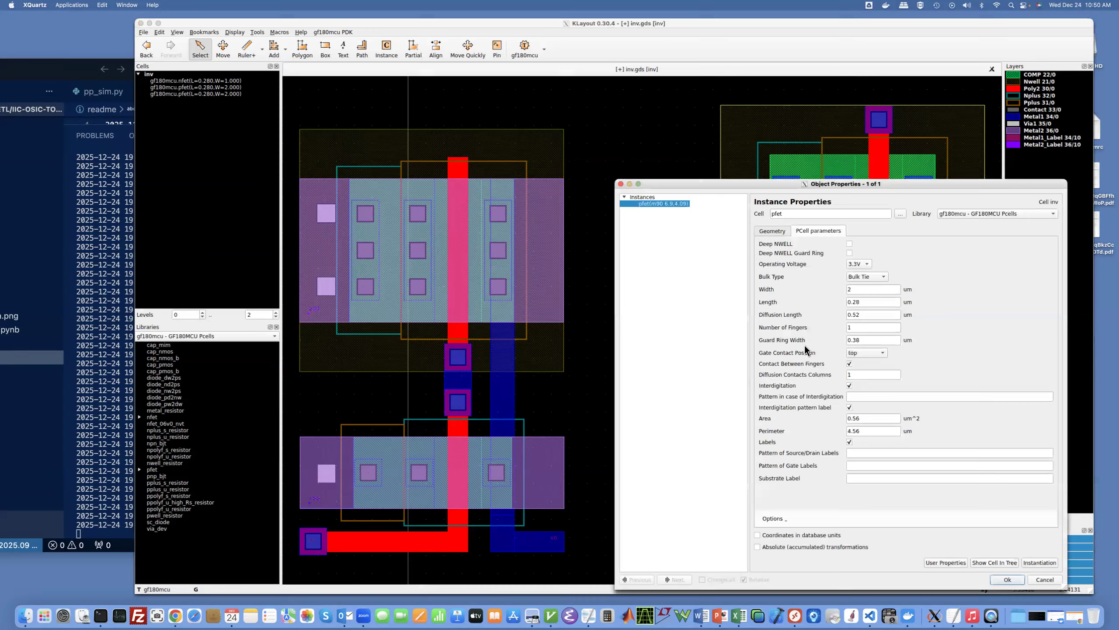
left_click(886, 353)
left_click(880, 362)
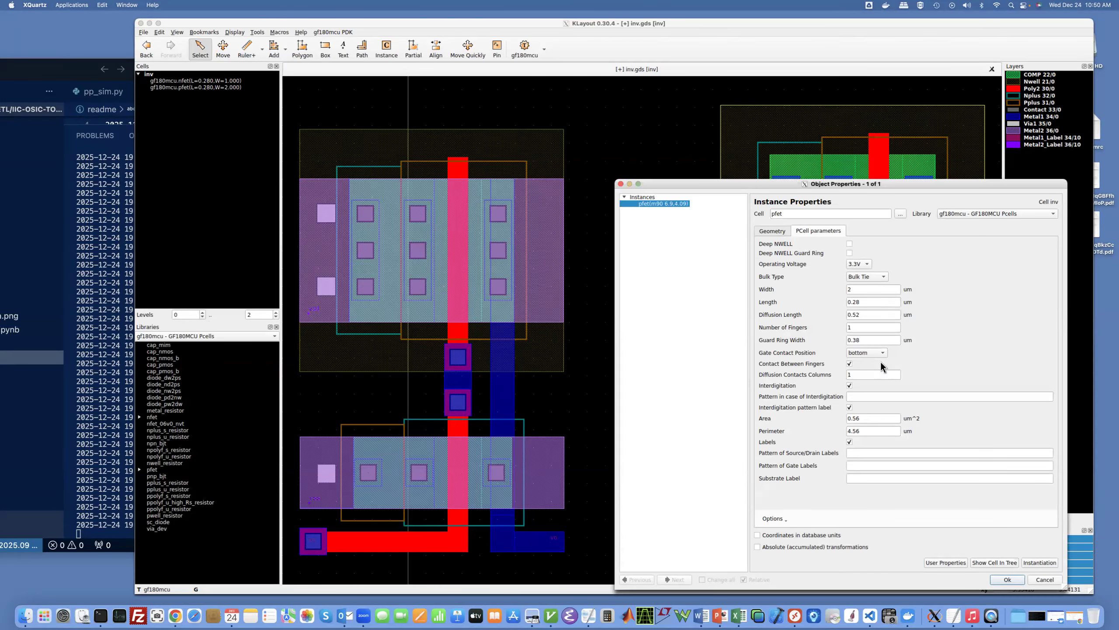
key("Return")
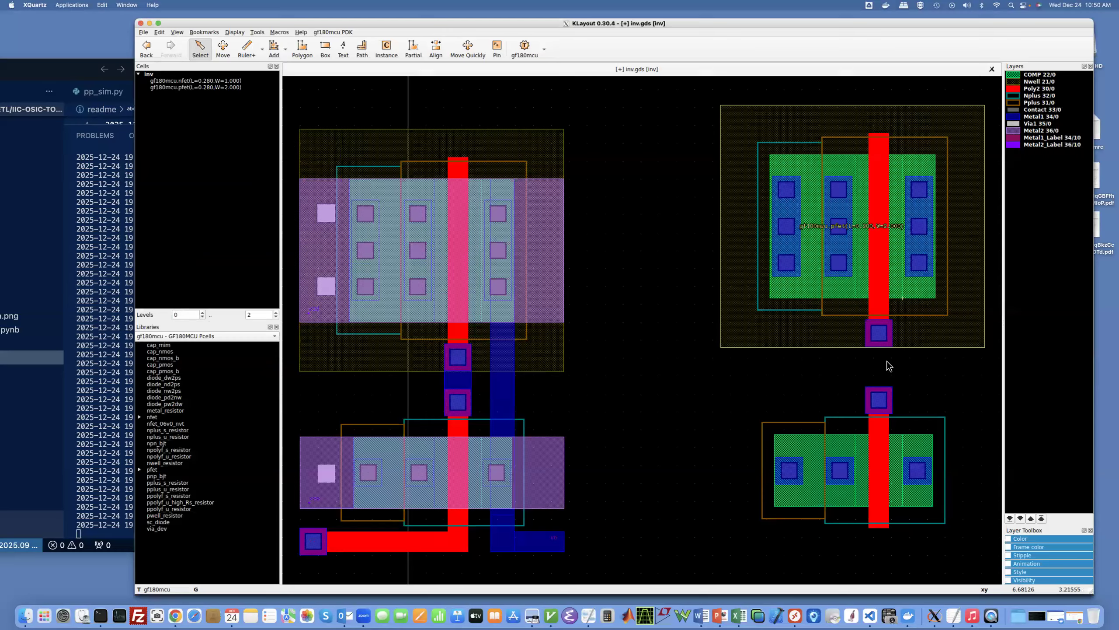
left_click(911, 367)
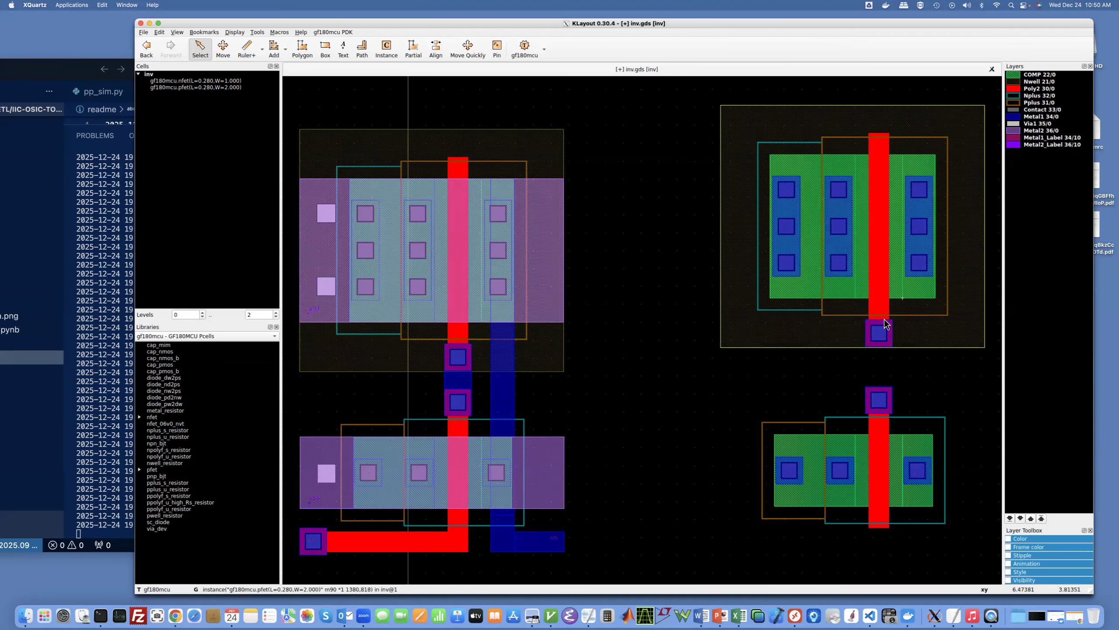
Step: Draw a Poly2 box 0.28 µm wide and 1.37 µm tall joining the added pfet's gate to the added nfet's gate
scroll(900, 365, "up", 5)
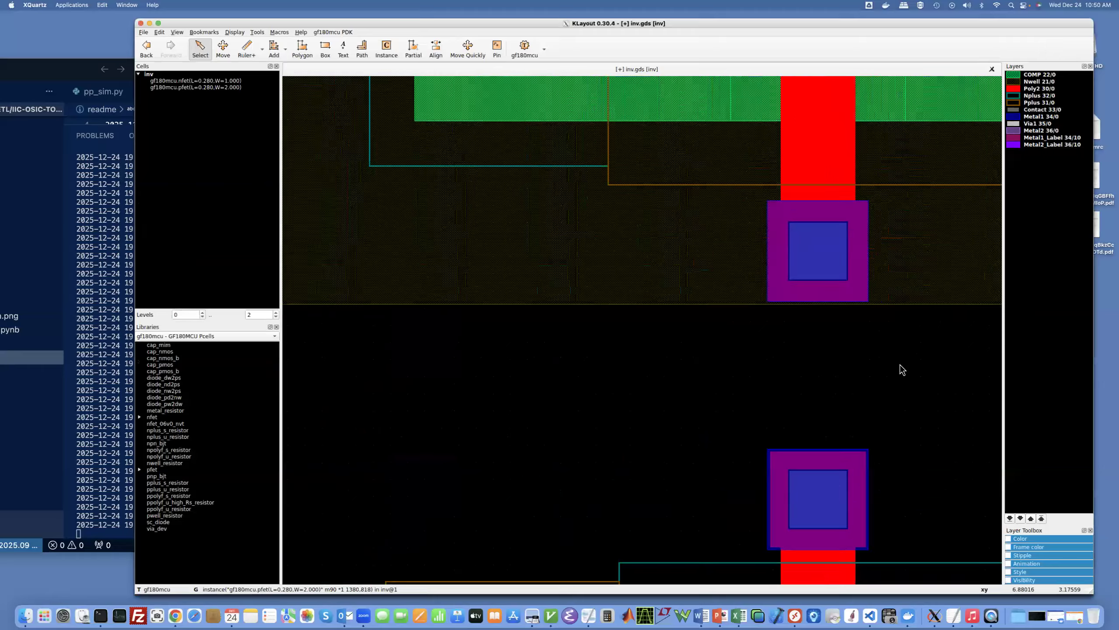
key("Right")
key("Right")
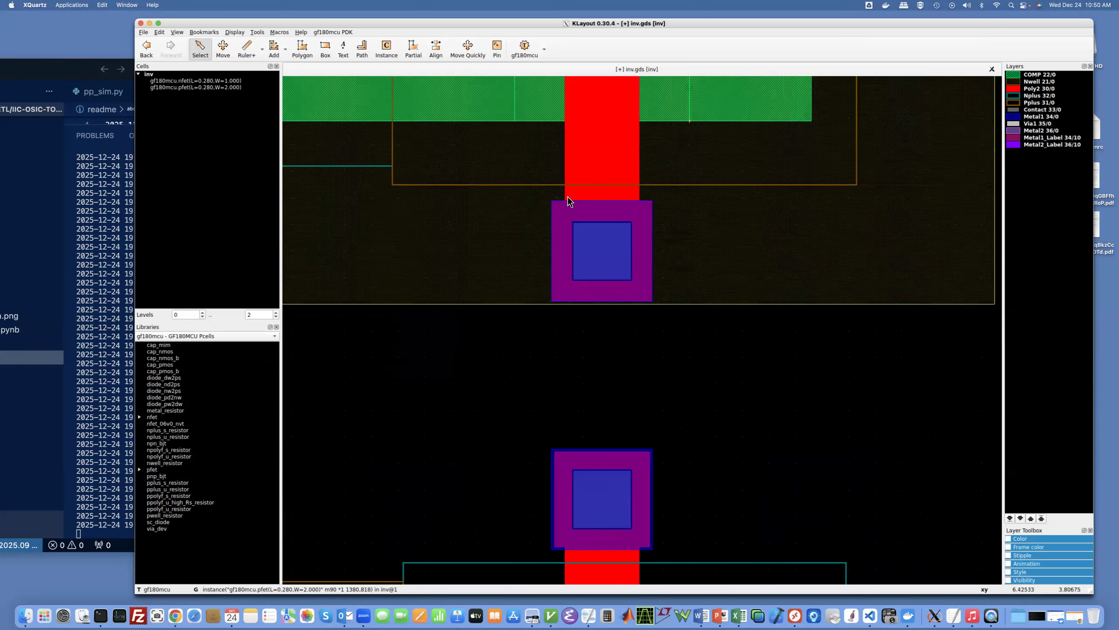
left_click(1040, 88)
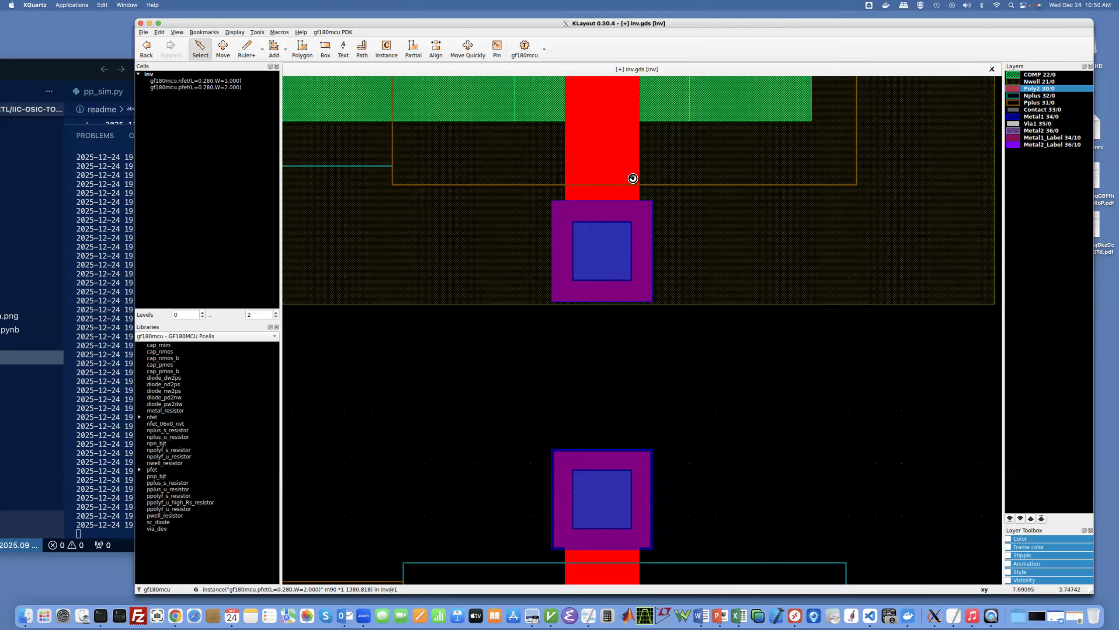
scroll(580, 195, "down", 2)
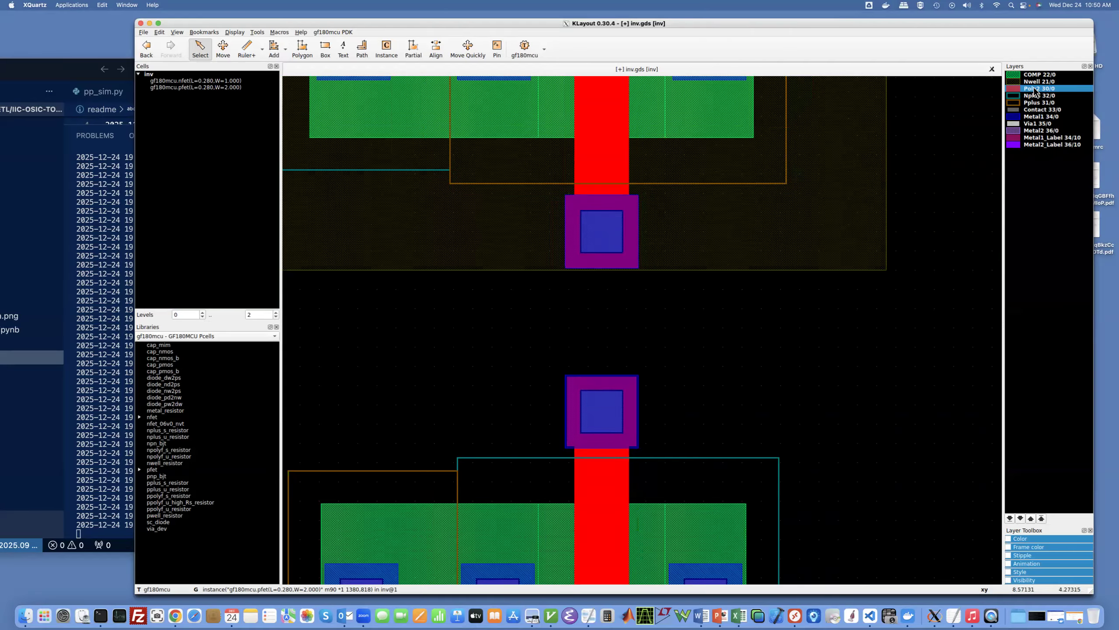
left_click(325, 48)
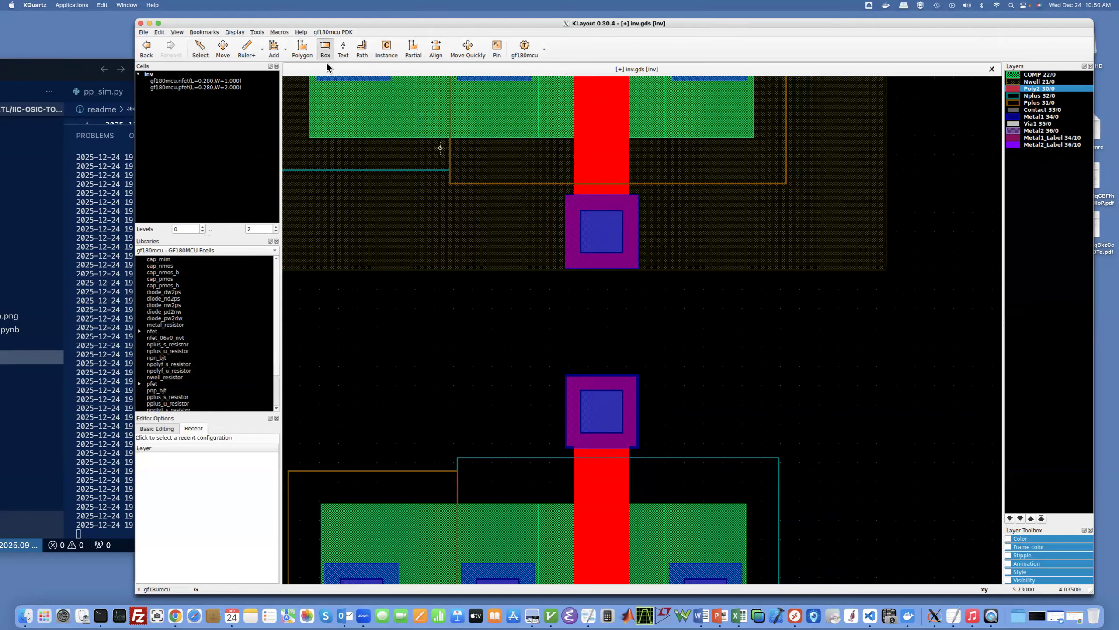
left_click(575, 195)
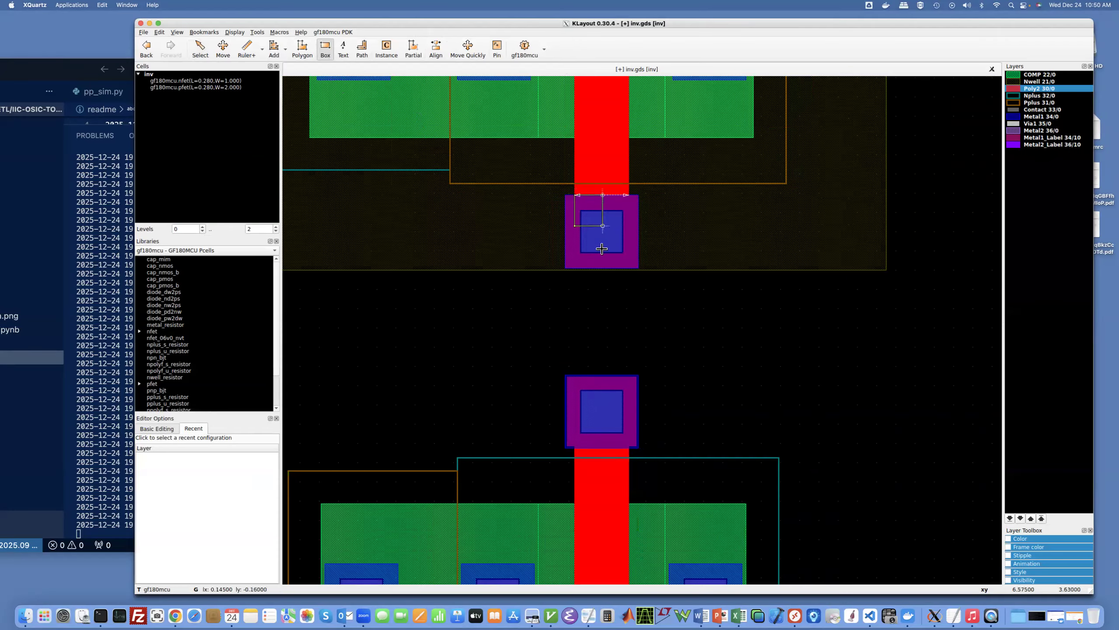
left_click(628, 457)
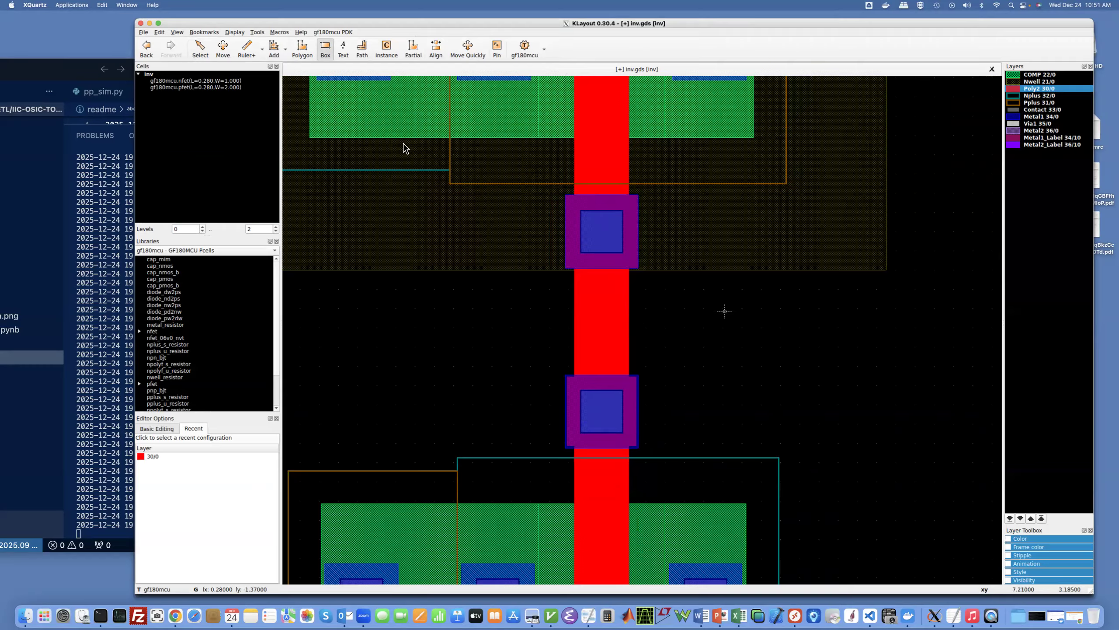
Step: Run the gf180mcu KLayout DRC on the joined gates, check the report for violations, and close the marker browser
left_click(332, 32)
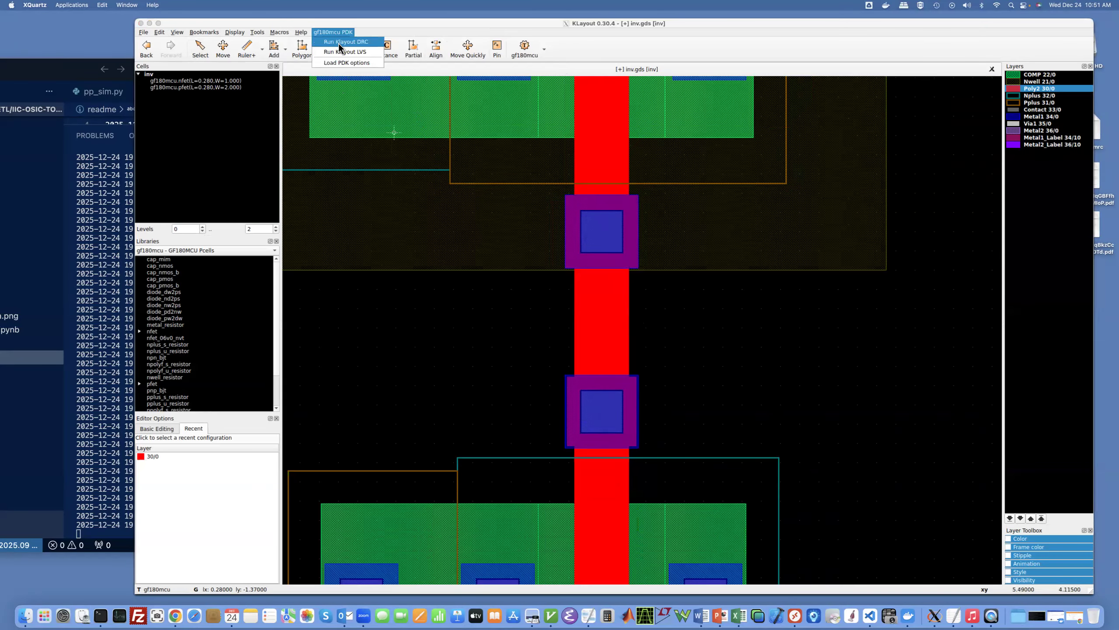
left_click(340, 42)
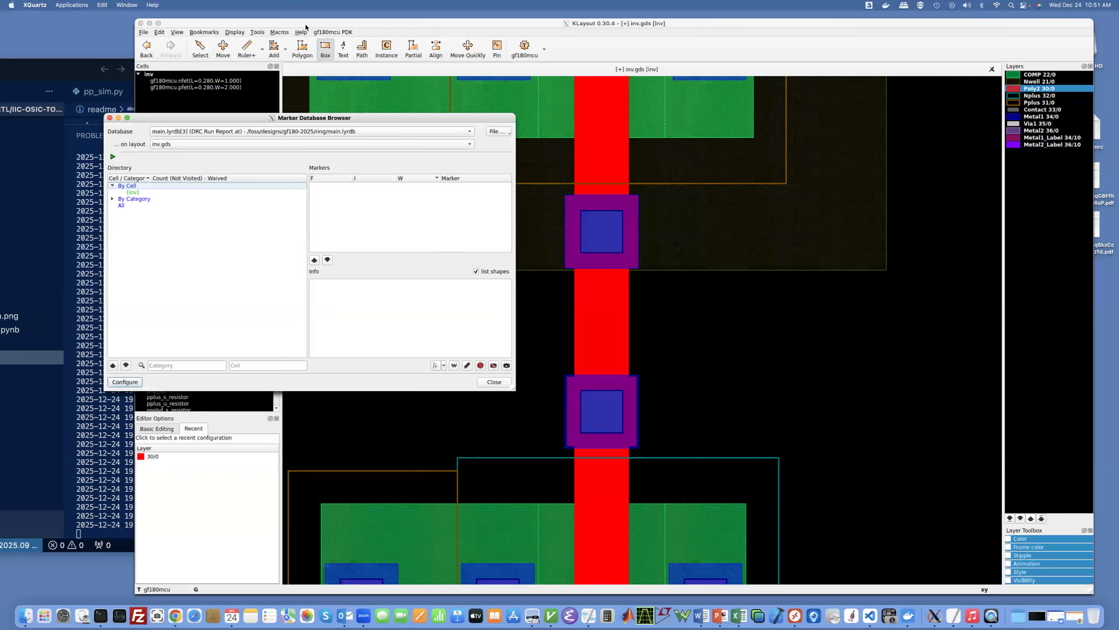
left_click(110, 119)
Step: Draw a Poly2 box about 4.485 by 6.175 µm covering both added transistors
key("F2")
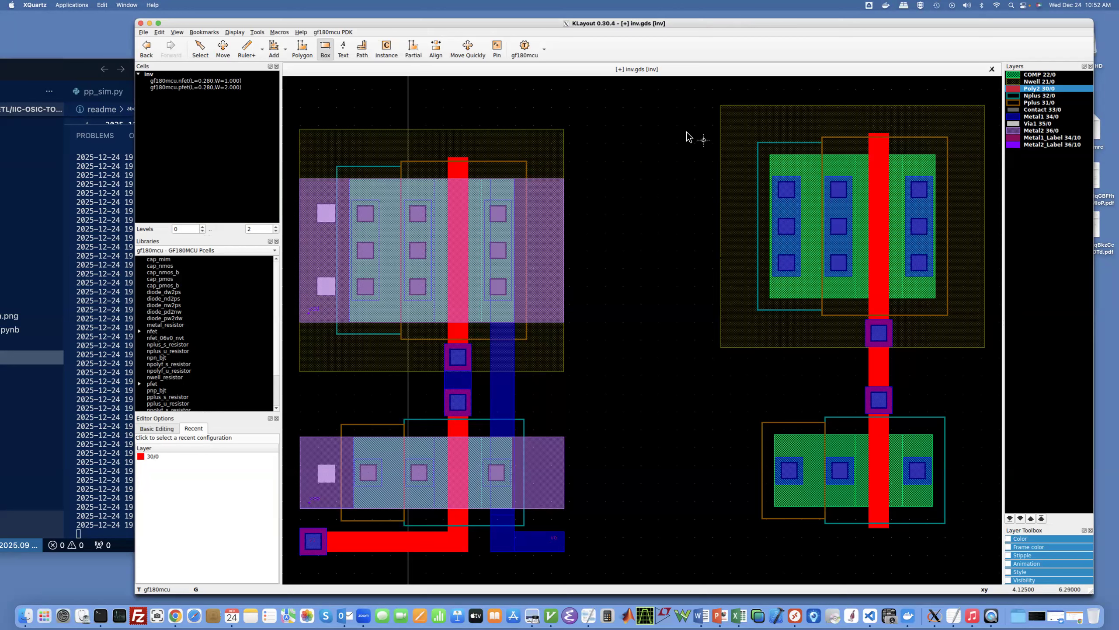
left_click(672, 96)
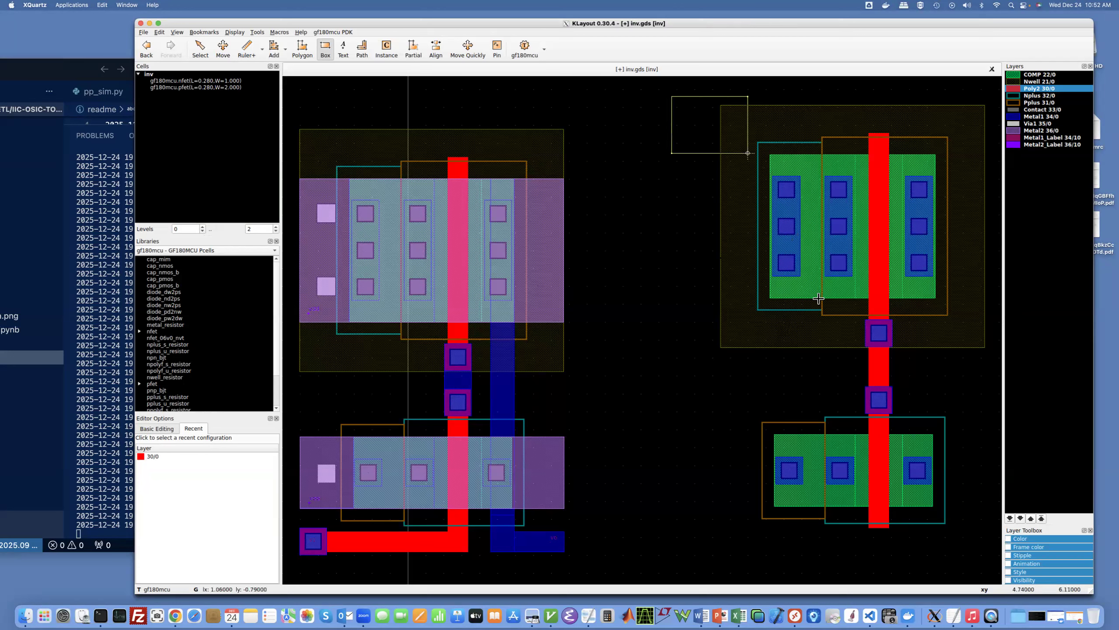
left_click(994, 538)
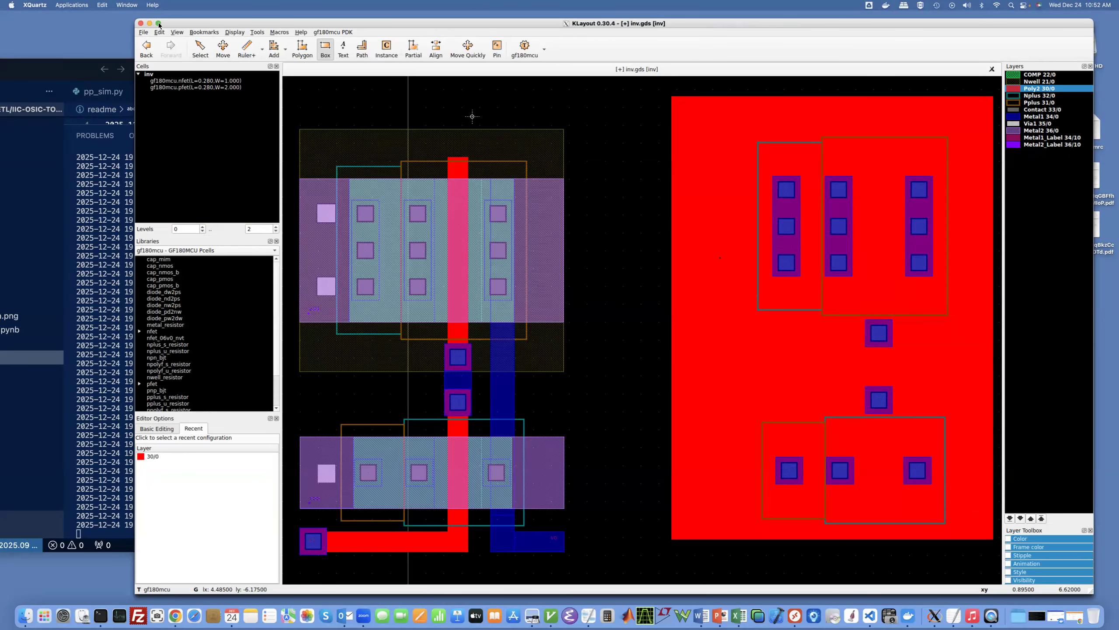
Step: Select everything in the added transistor group, including both Poly2 boxes, the pfet and the nfet, and delete it
left_click(200, 49)
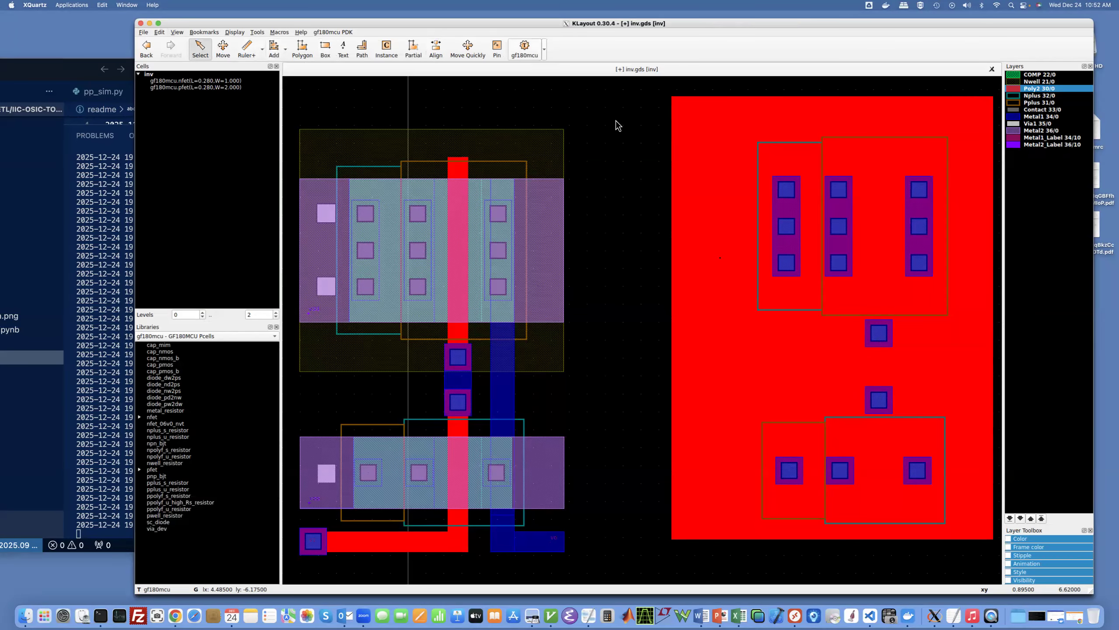
left_click_drag(639, 86, 997, 547)
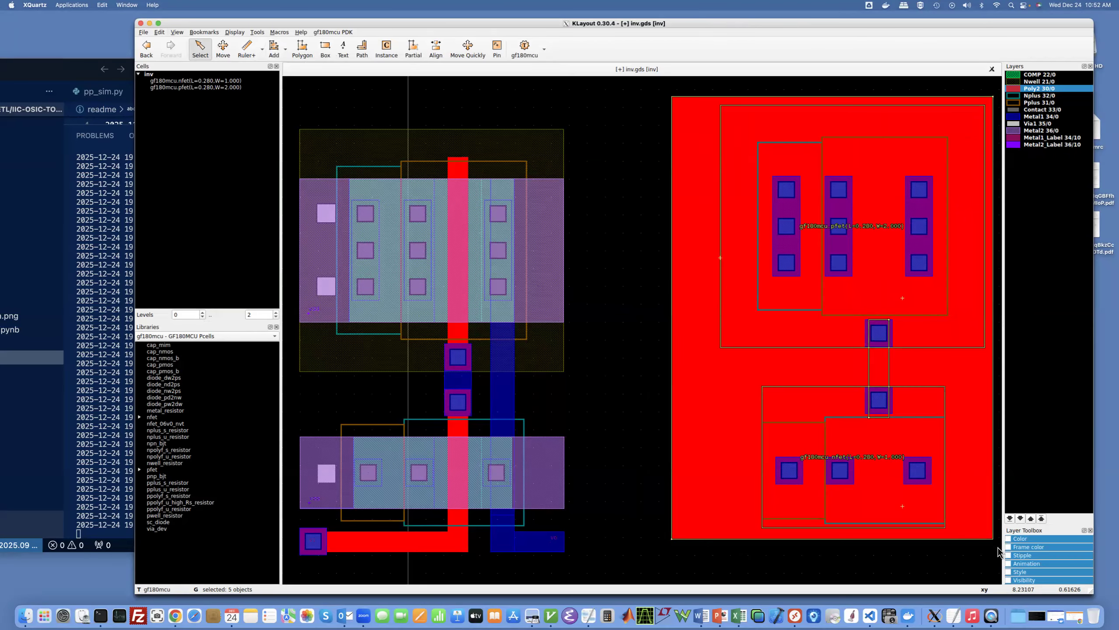
key("Delete")
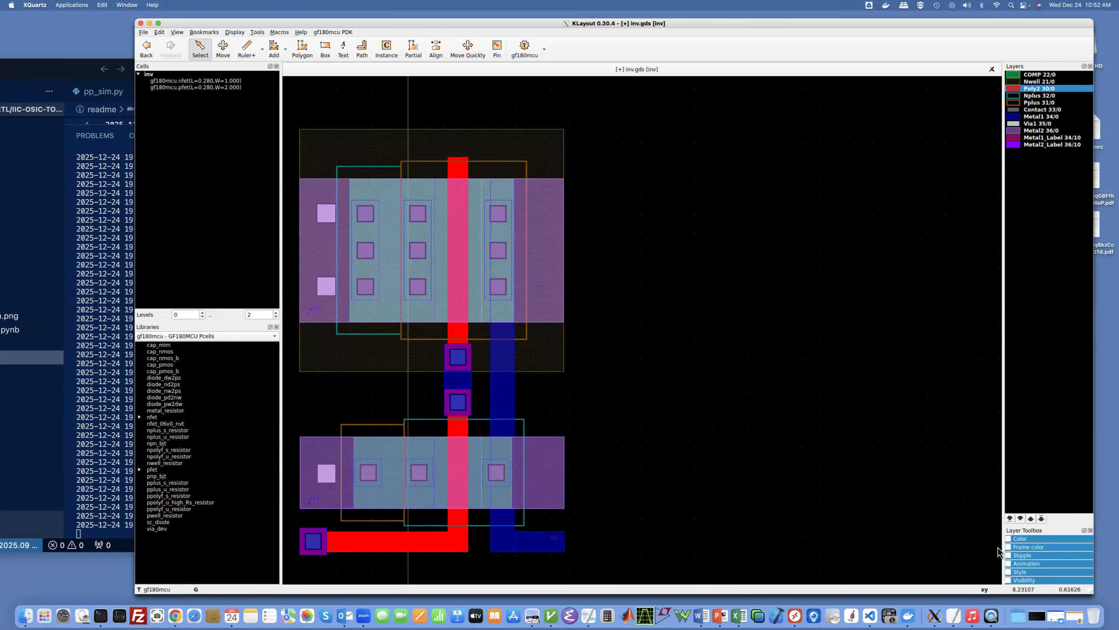
Step: Examine the original inverter's Metal1 link between the gate contacts, its Poly2 input path, and its Metal1 output shapes
key("F2")
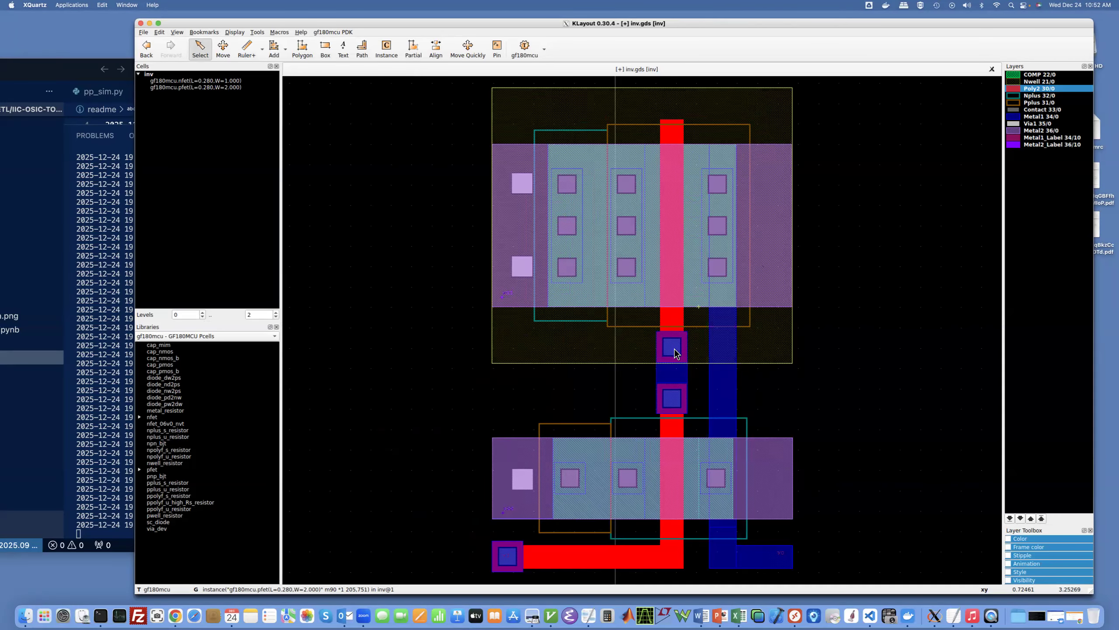
scroll(675, 362, "down", 3)
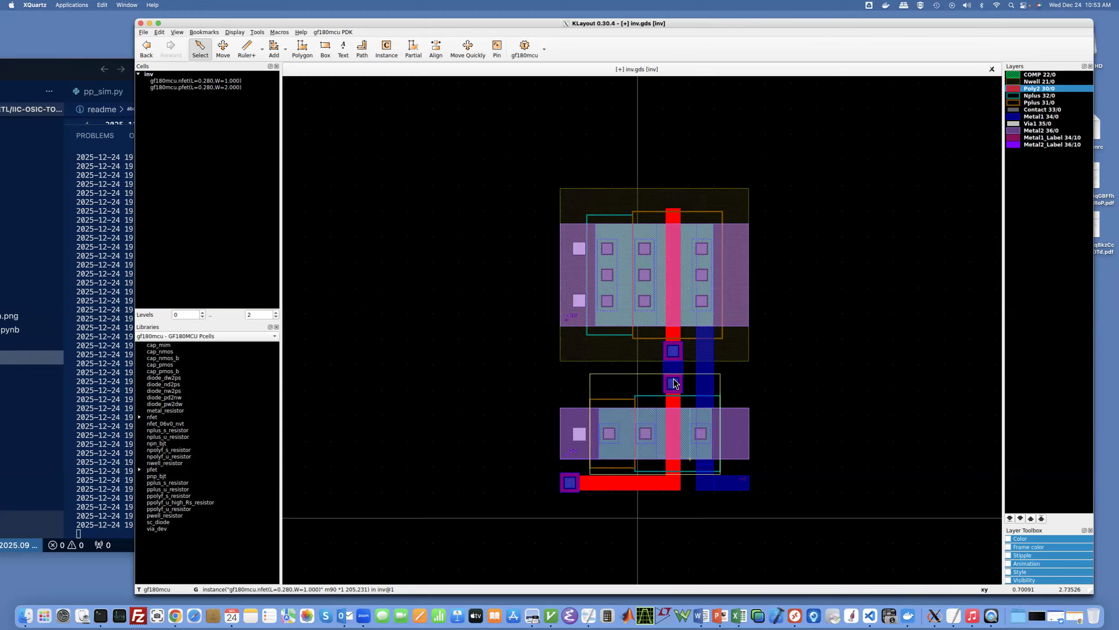
left_click(675, 368)
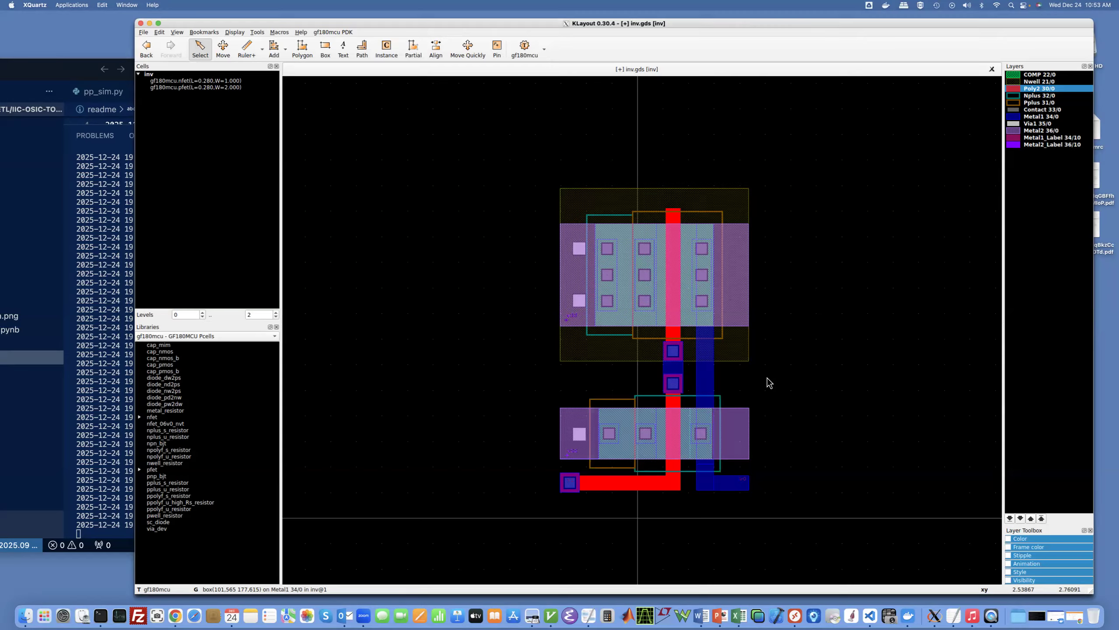
left_click(678, 368)
left_click(671, 486)
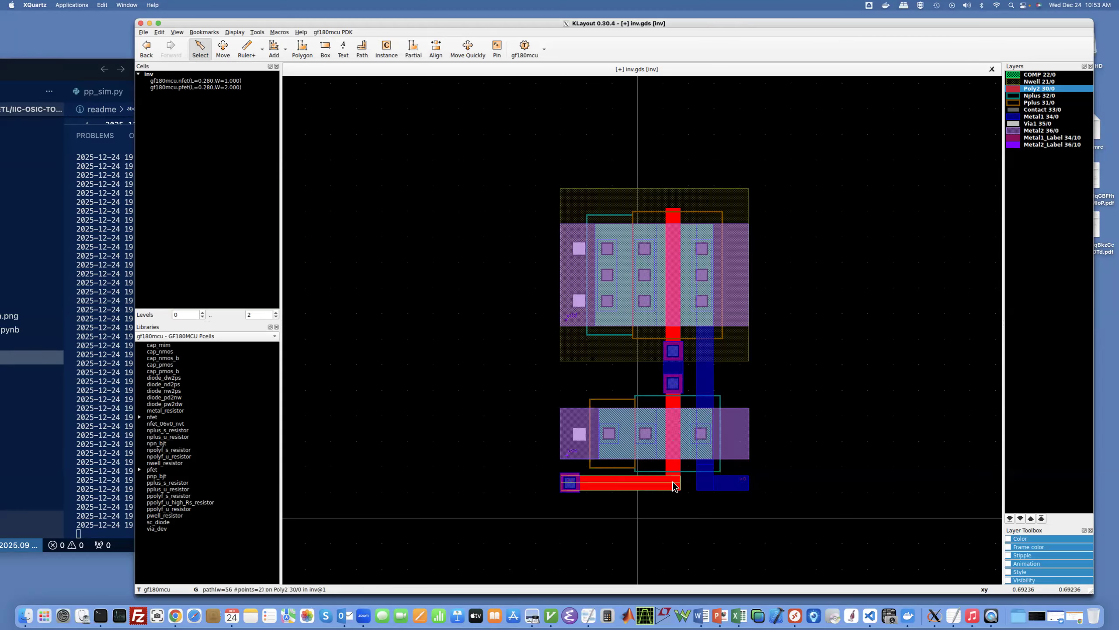
left_click(664, 487)
left_click(710, 484)
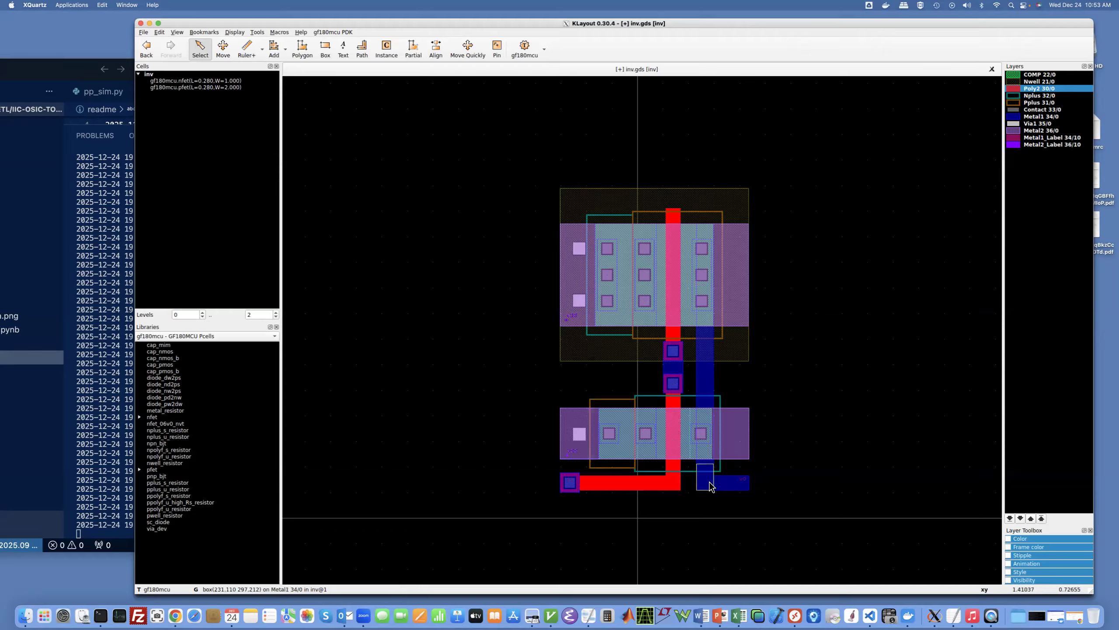
left_click(666, 371)
left_click(710, 377)
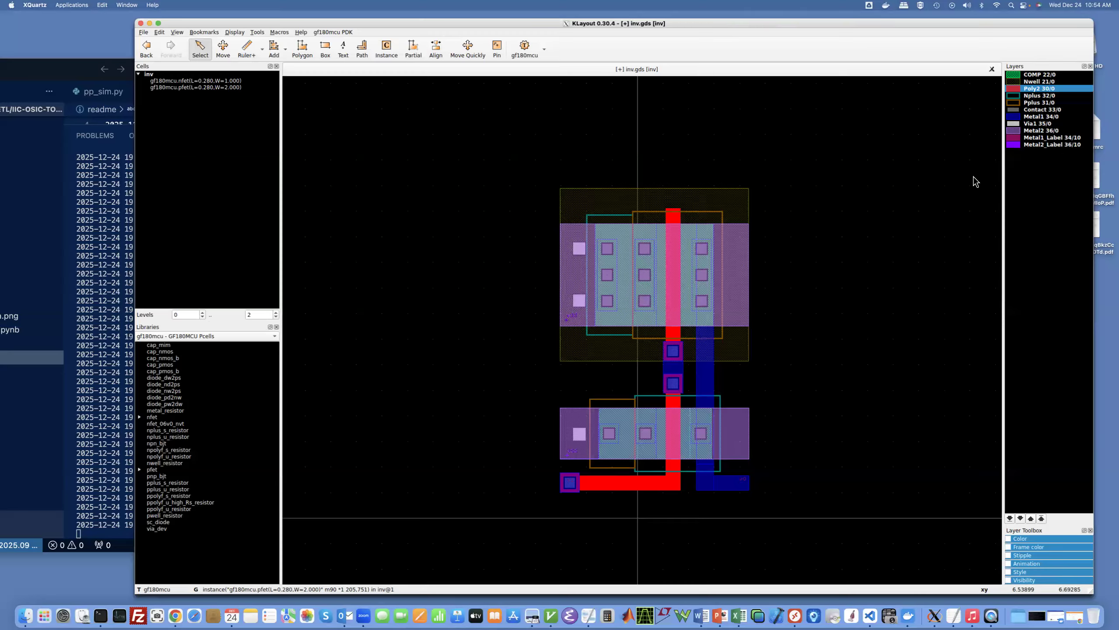
Step: Hide the Metal1, Pplus, Nplus, Nwell, COMP, Metal2, Metal1_Label and Metal2_Label layers, leaving Poly2, Contact and Via1 shown
double_click(1032, 116)
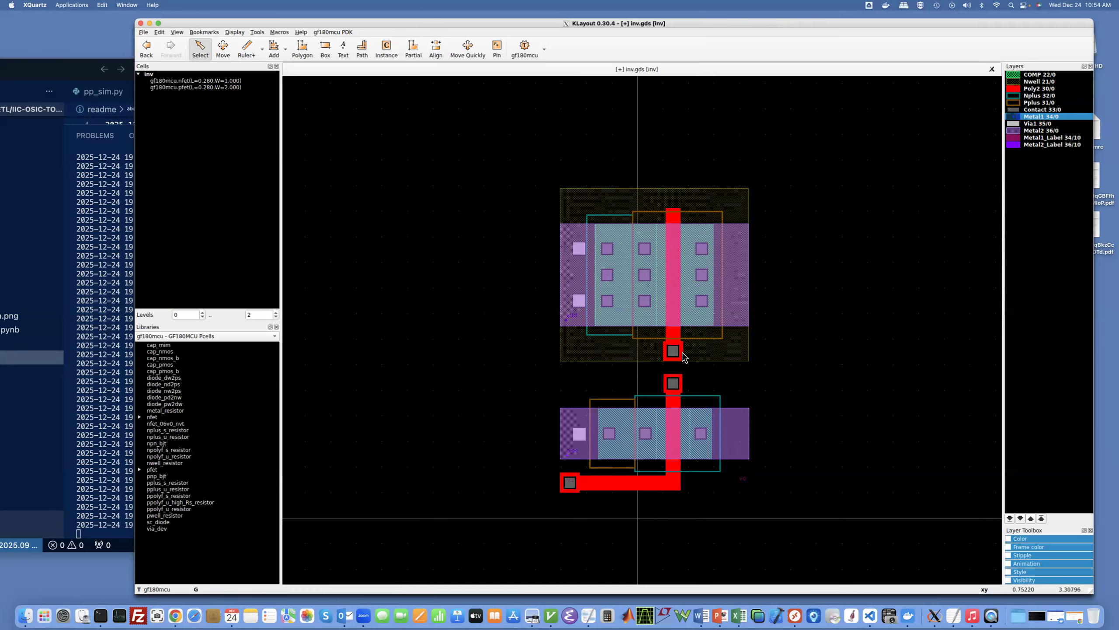
left_click(667, 360)
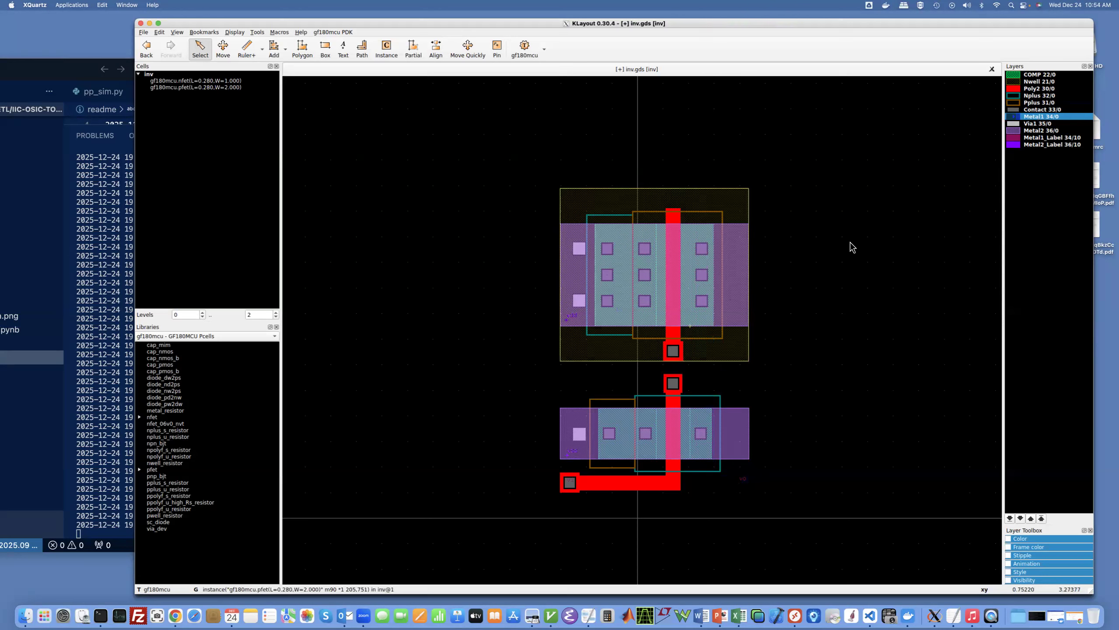
left_click(1030, 103)
double_click(1029, 103)
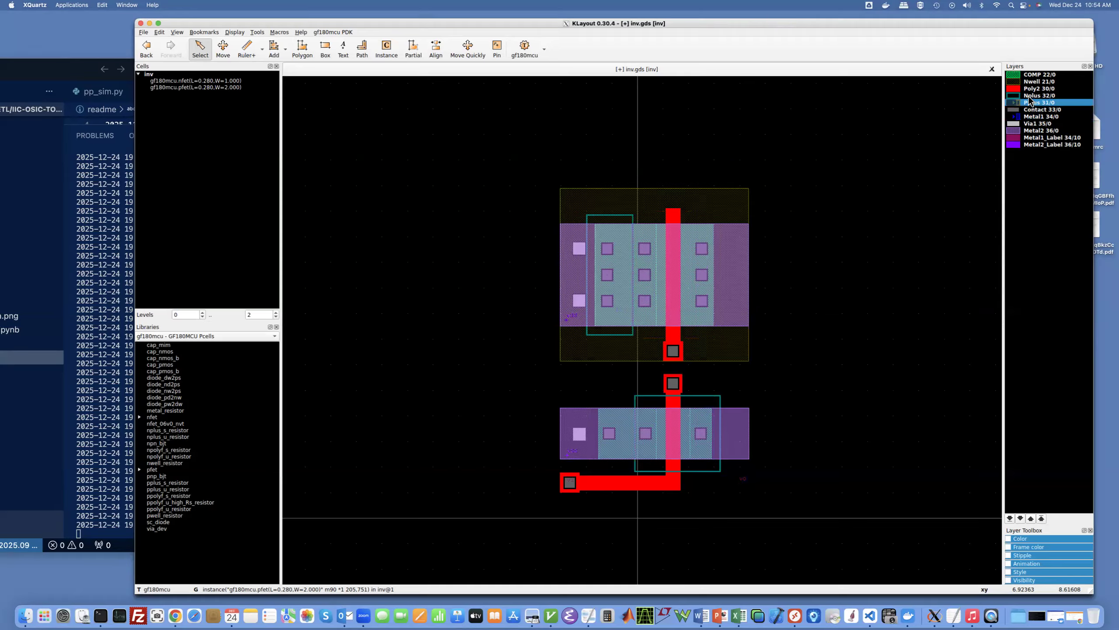
double_click(1030, 96)
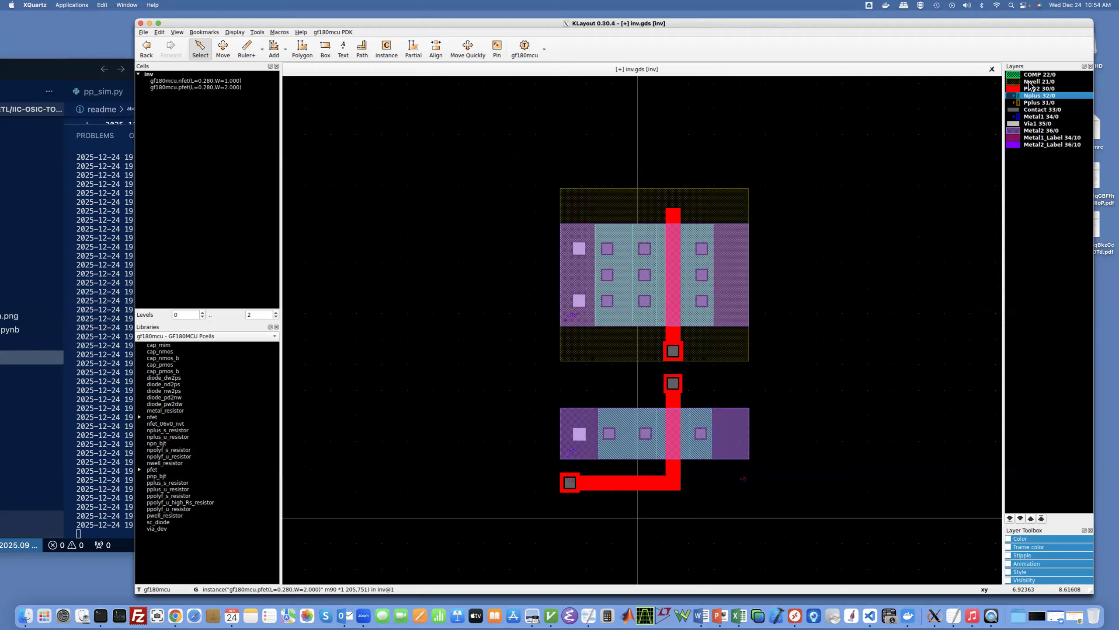
double_click(1030, 82)
left_click(1031, 75)
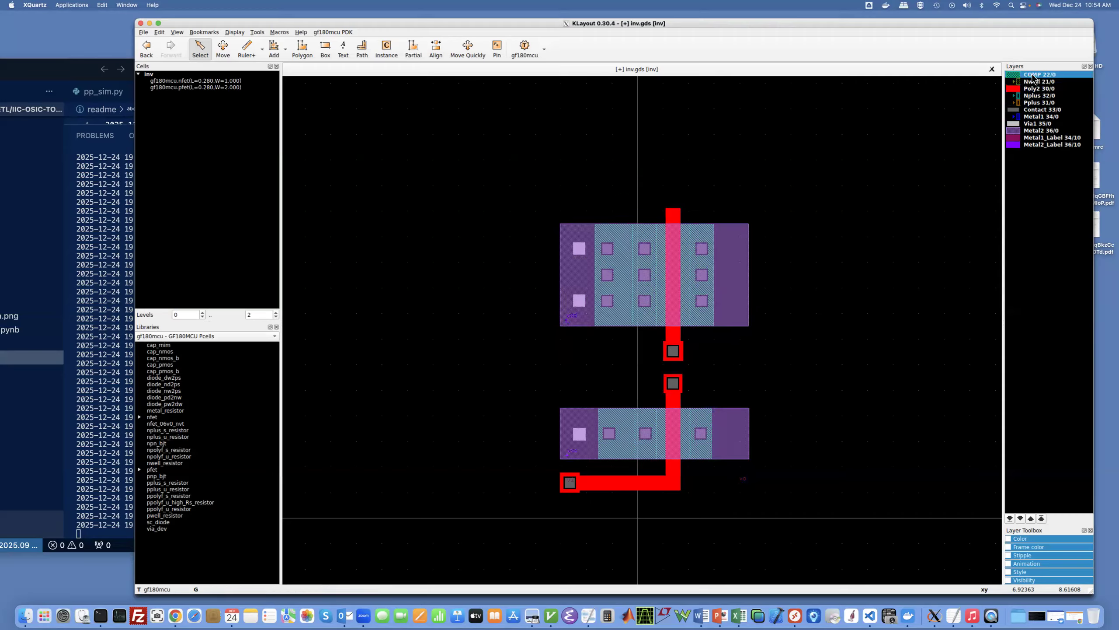
double_click(1031, 75)
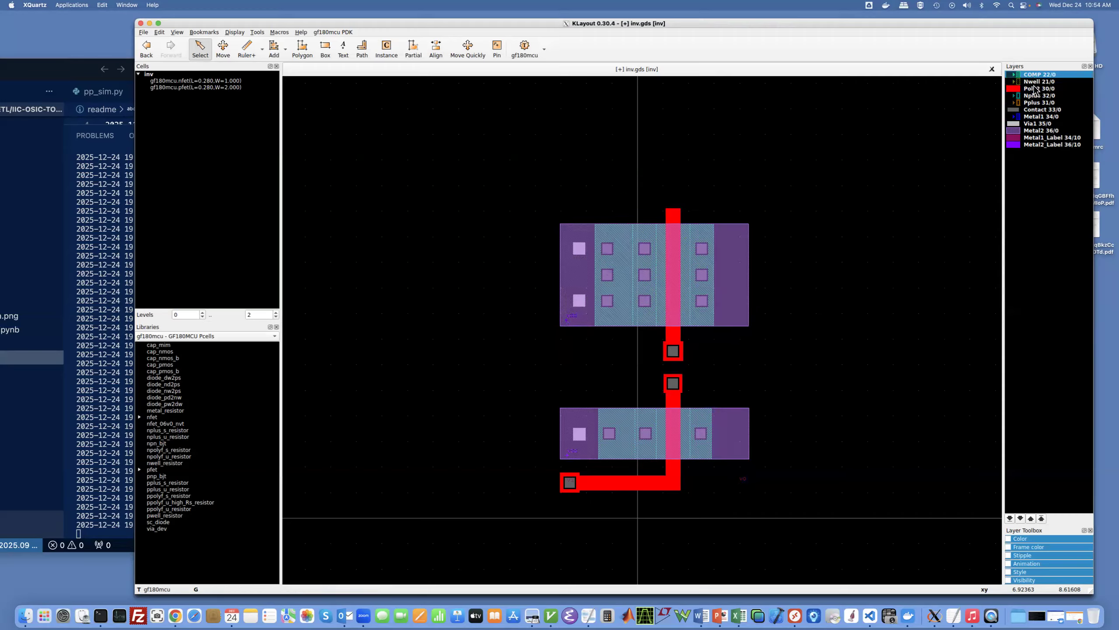
left_click(1032, 131)
double_click(1032, 132)
left_click(1034, 138)
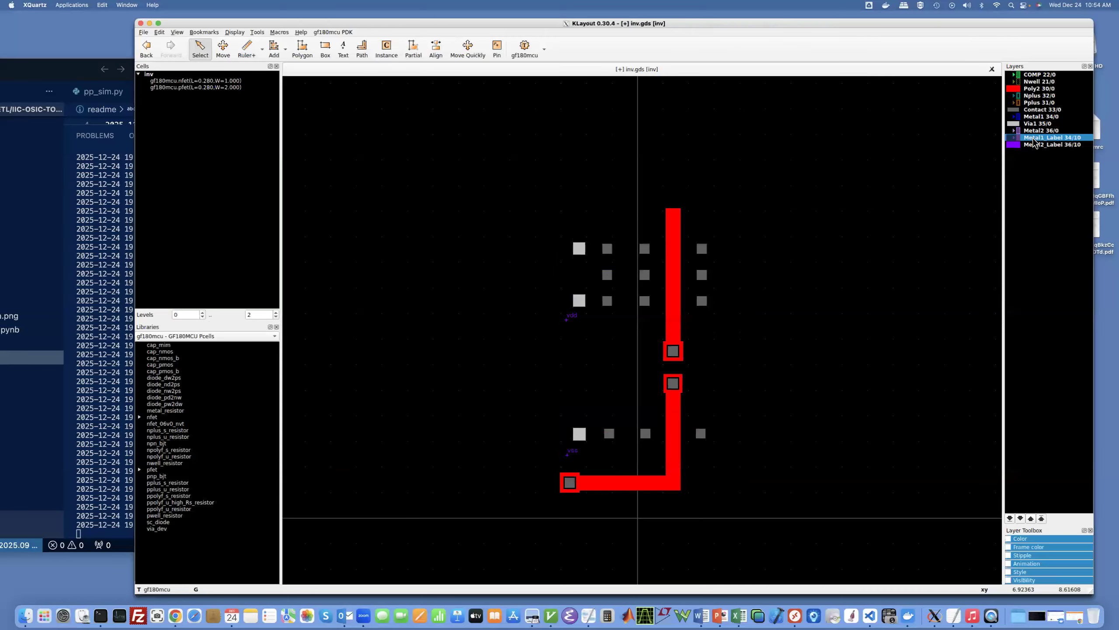
double_click(1041, 146)
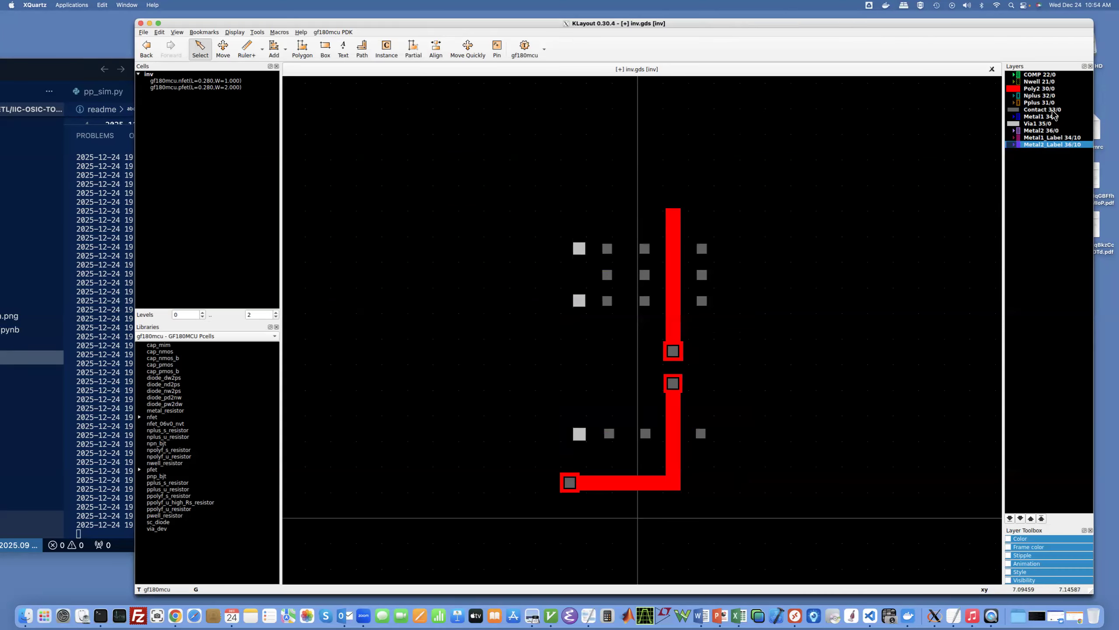
Step: Set the ruler type to Measure edge for measuring the inverter's two Poly2 gate contacts
left_click(740, 292)
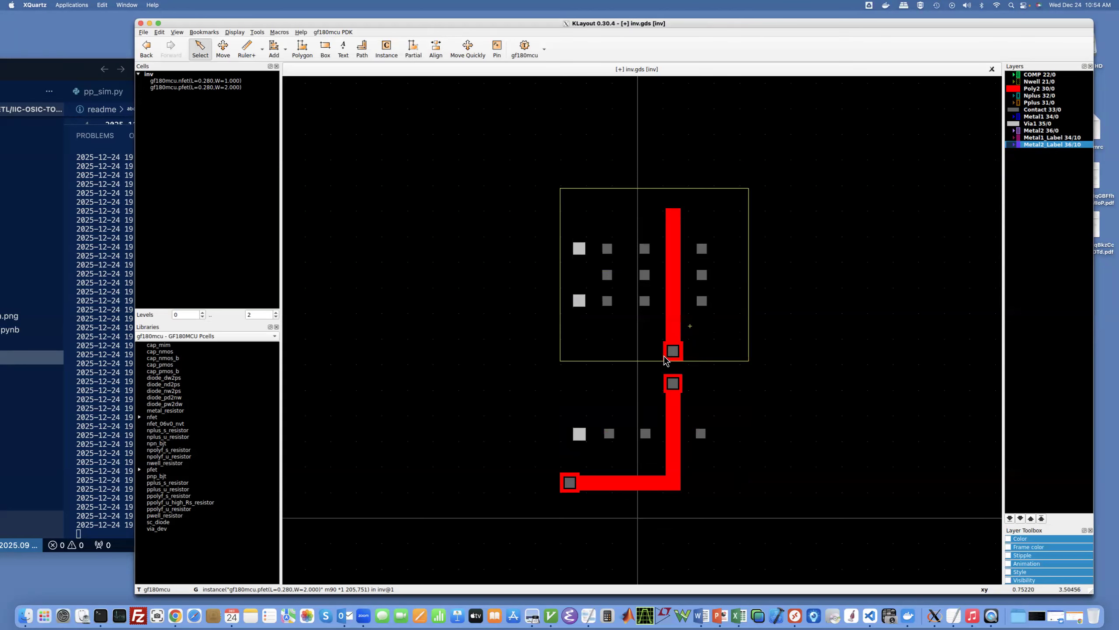
scroll(673, 351, "down", 1)
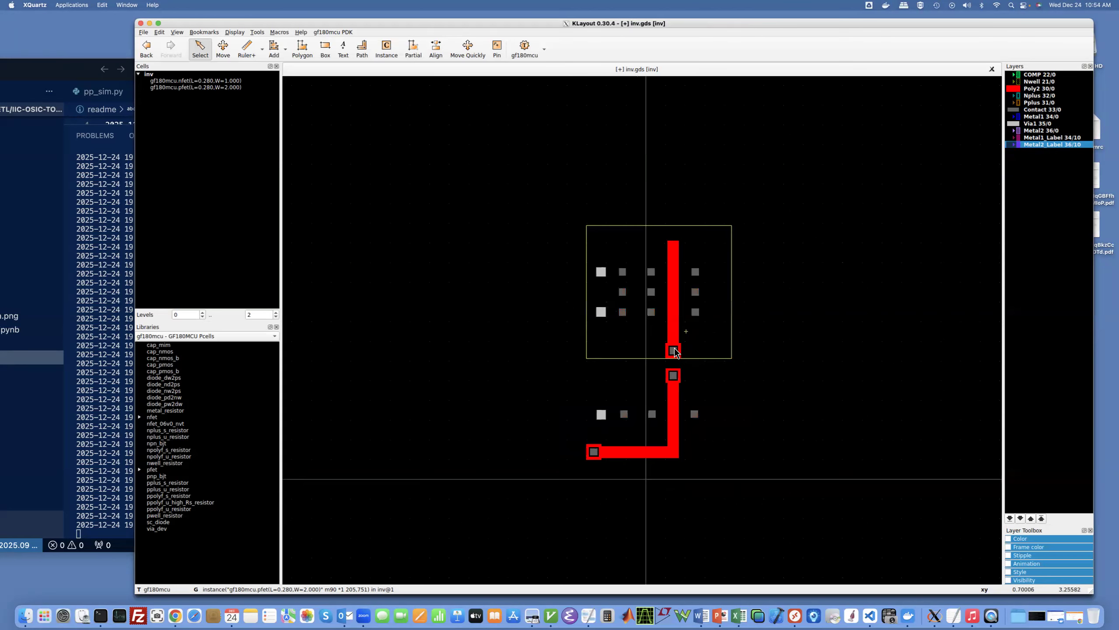
scroll(675, 350, "up", 4)
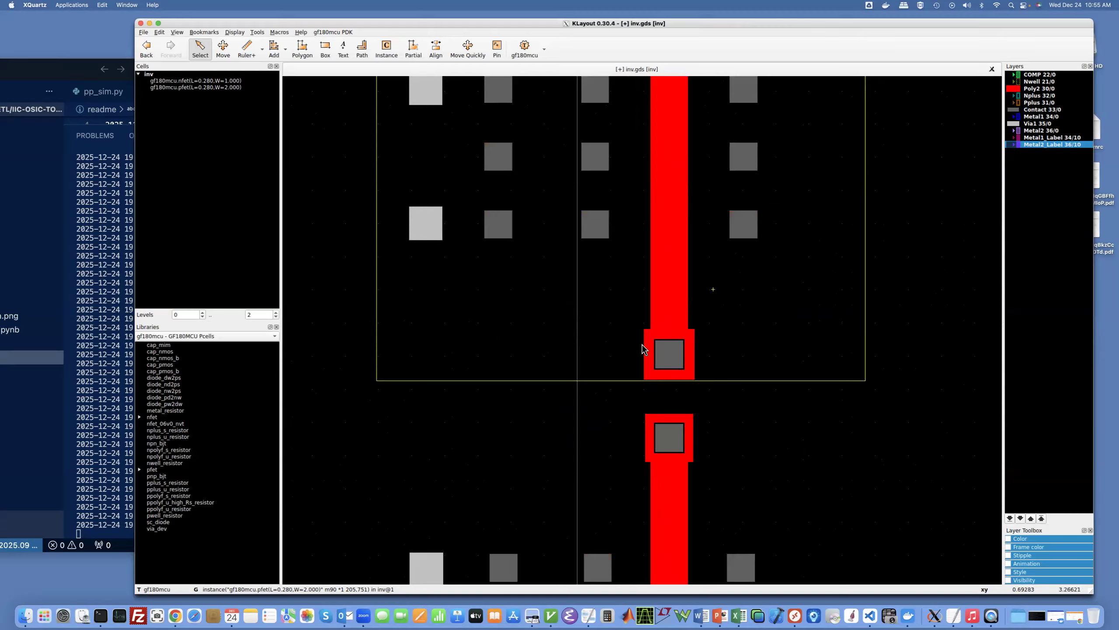
left_click(262, 49)
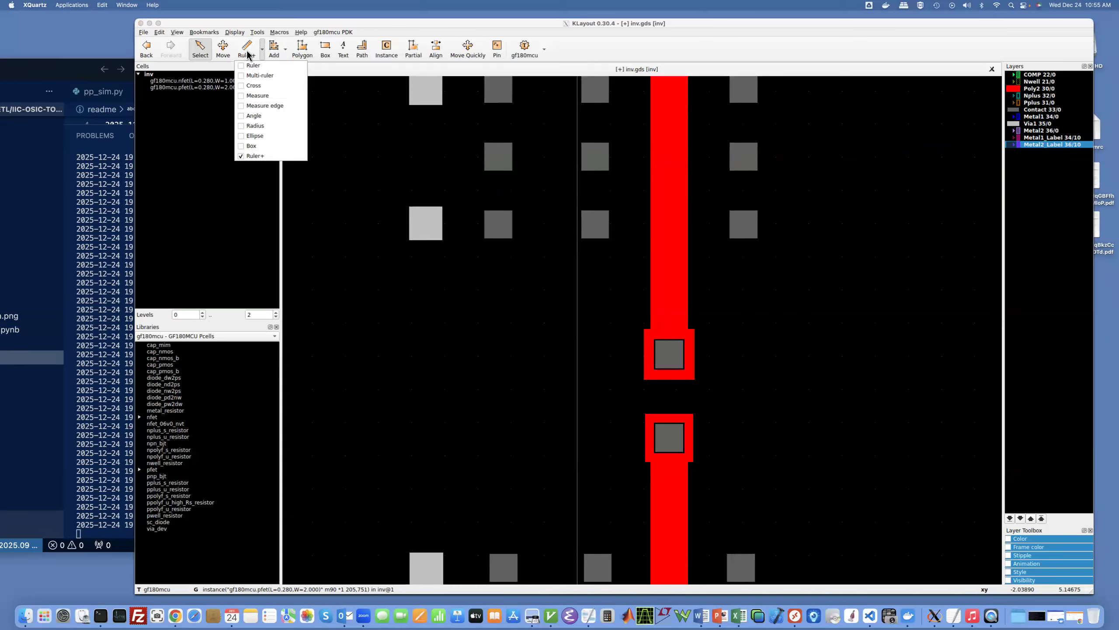
left_click(262, 99)
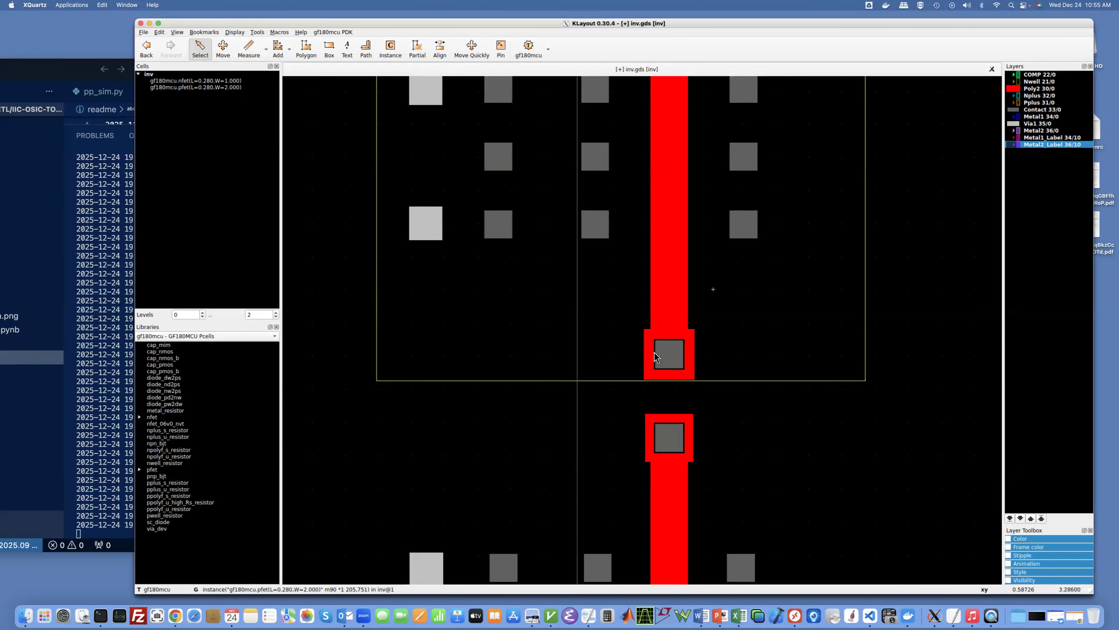
left_click(266, 50)
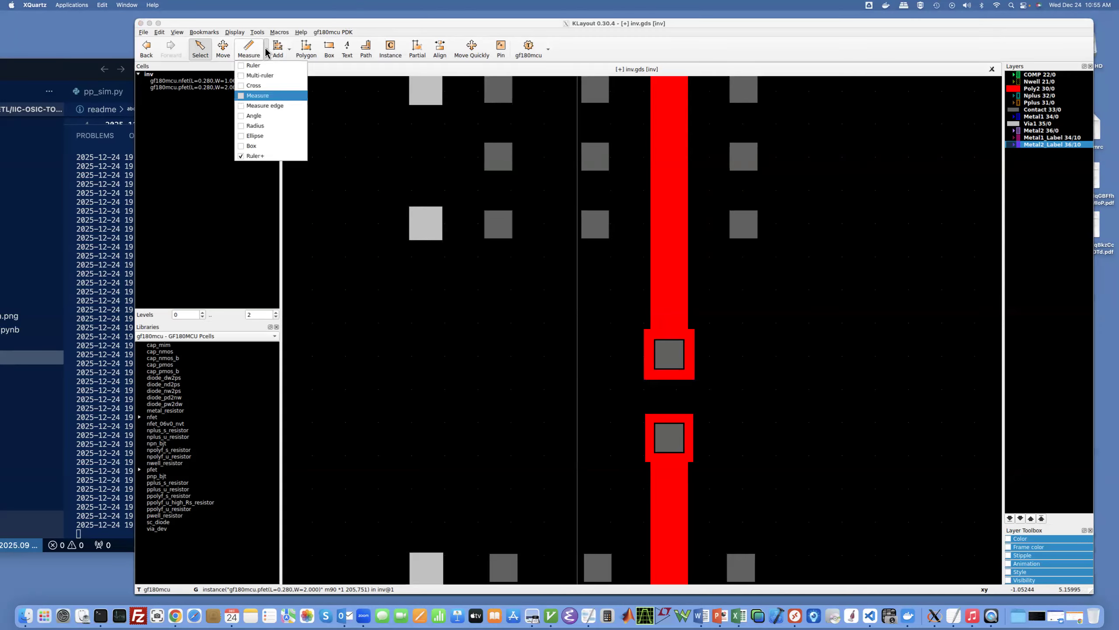
left_click(265, 108)
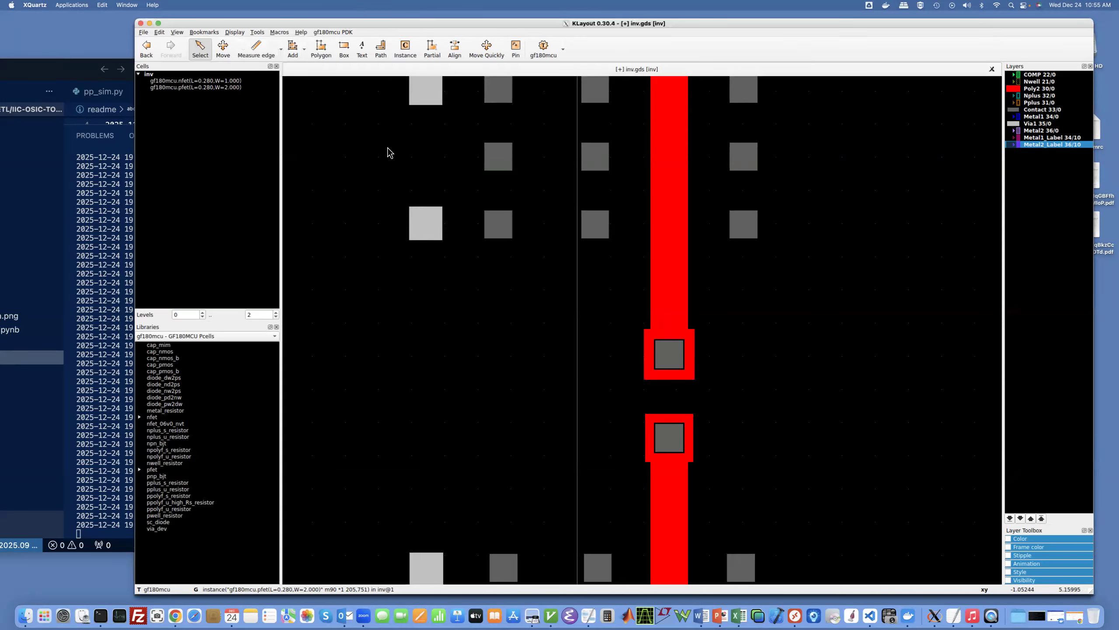
Step: Open the pfet instance's object properties from its gate contact and close them
left_click(655, 360)
key("q")
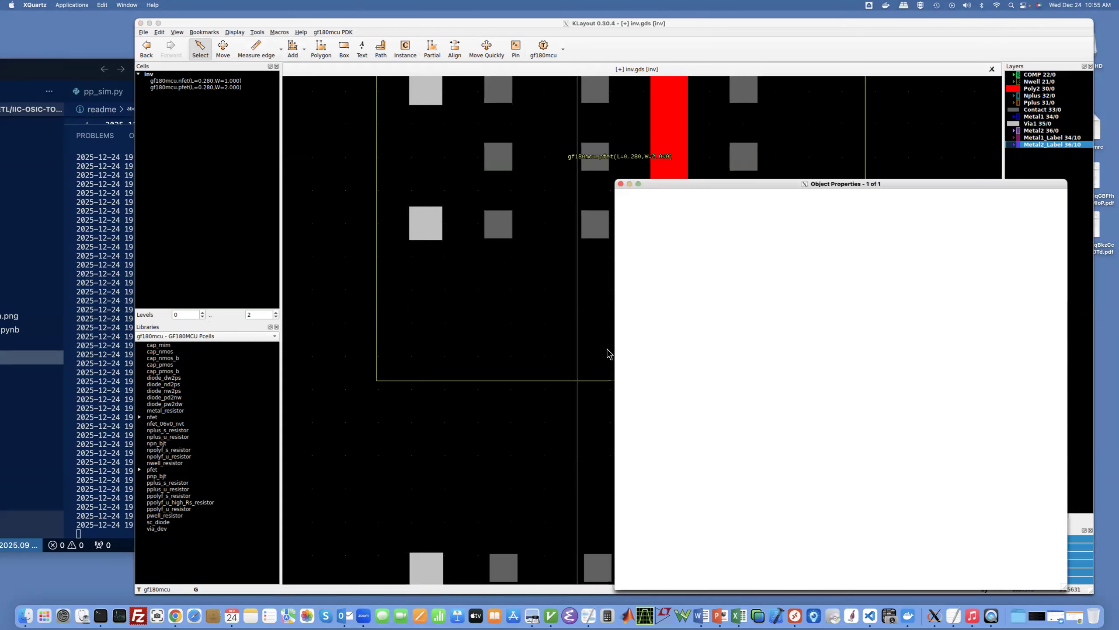
left_click(621, 185)
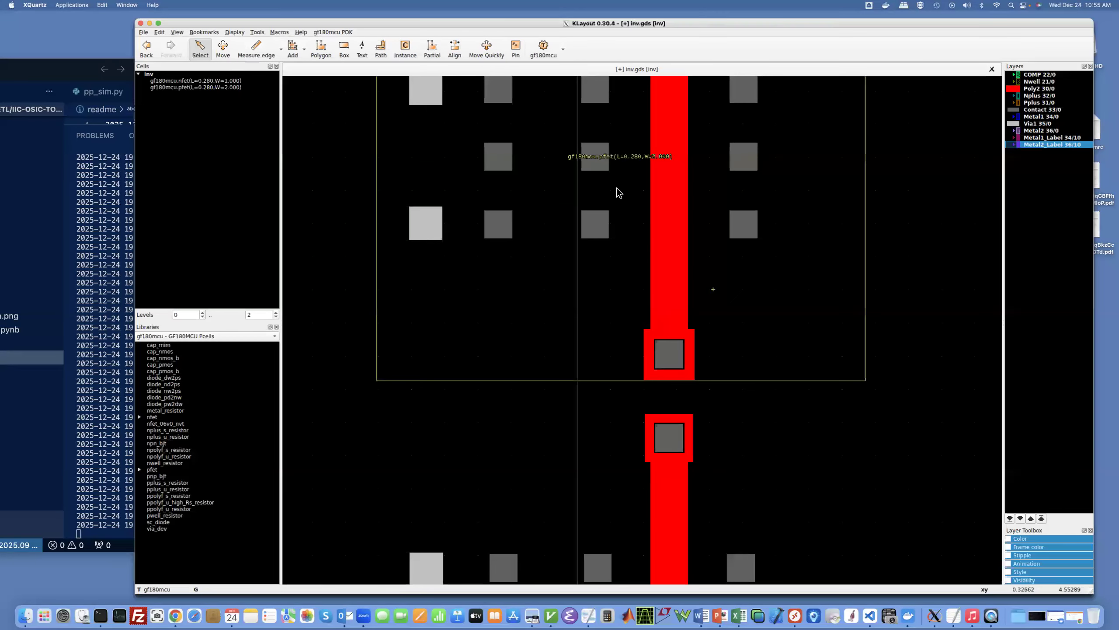
Step: Select the nfet instance and measure the edge of its gate contact with Measure edge
left_click(489, 230)
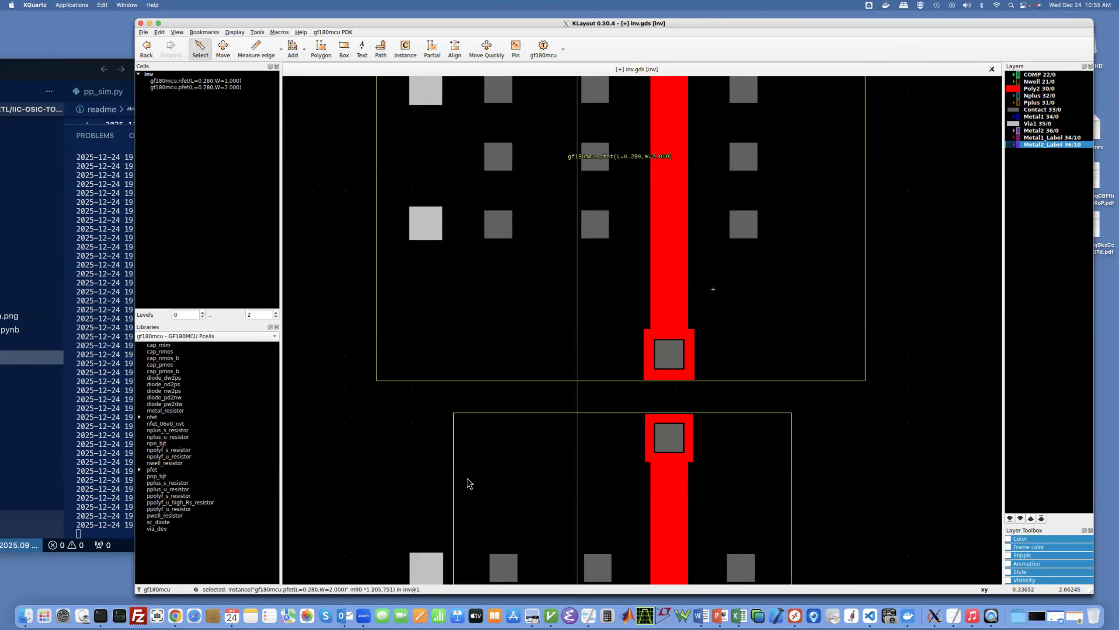
left_click(669, 439)
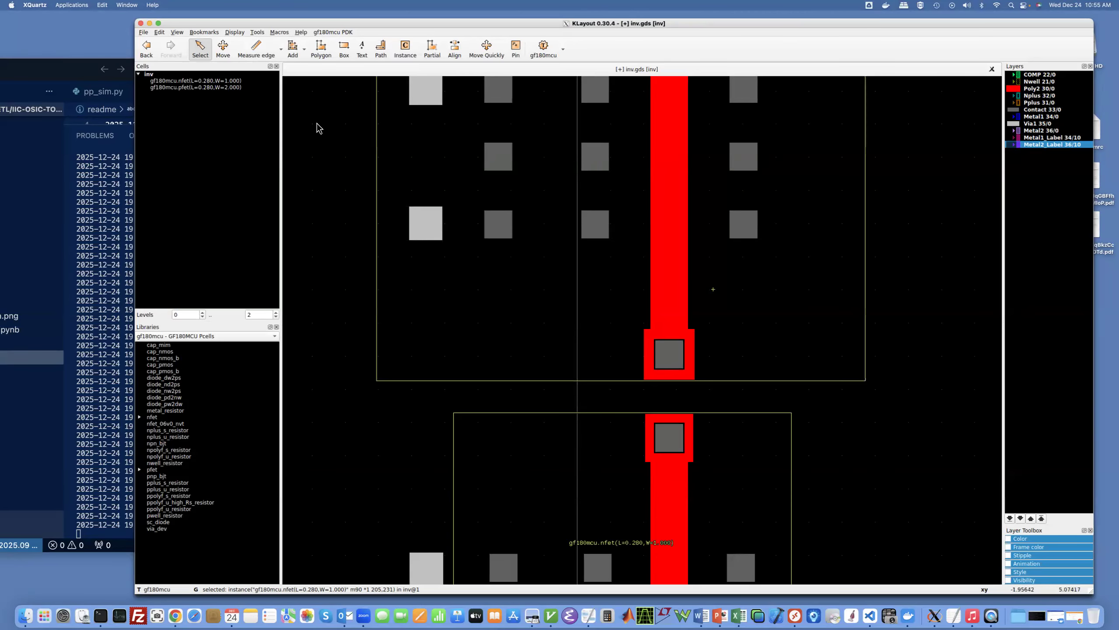
scroll(317, 124, "down", 1)
left_click(257, 48)
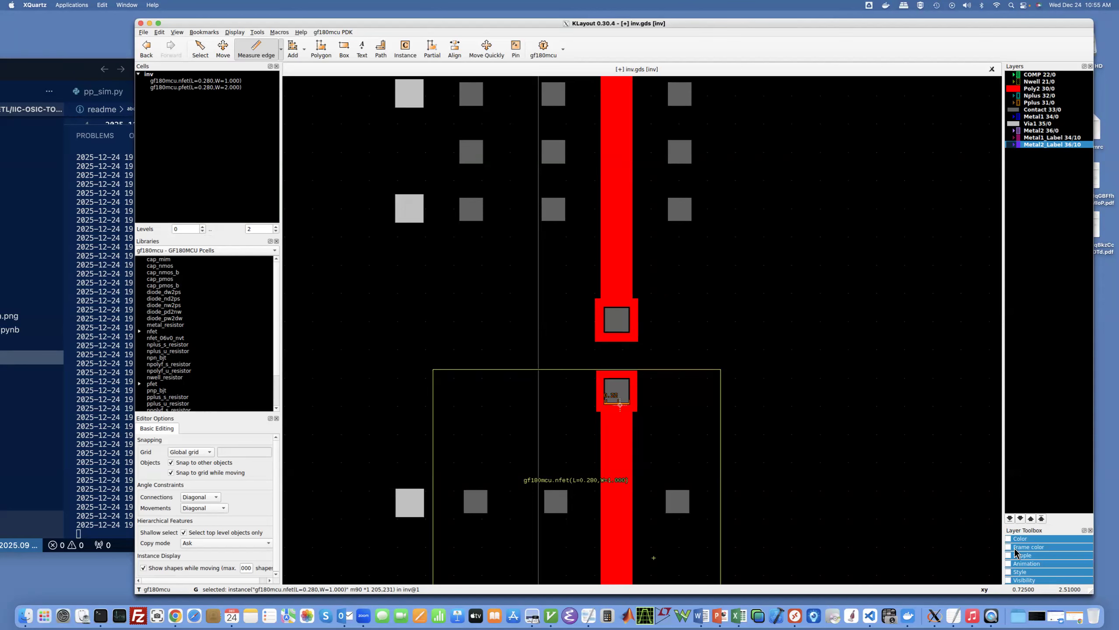
left_click(1075, 616)
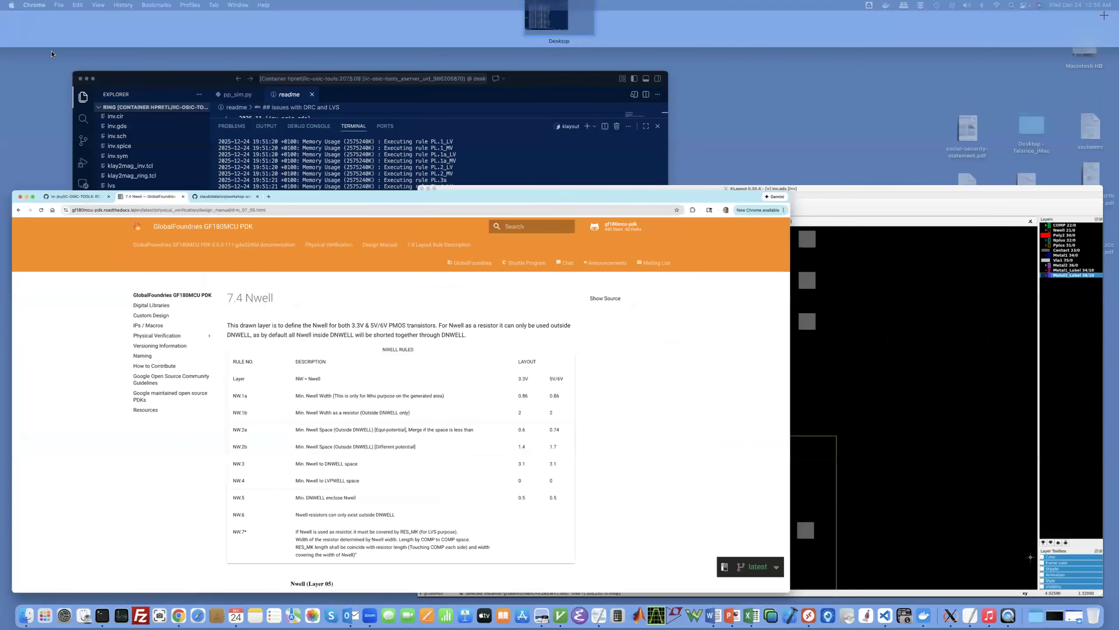
left_click(51, 53)
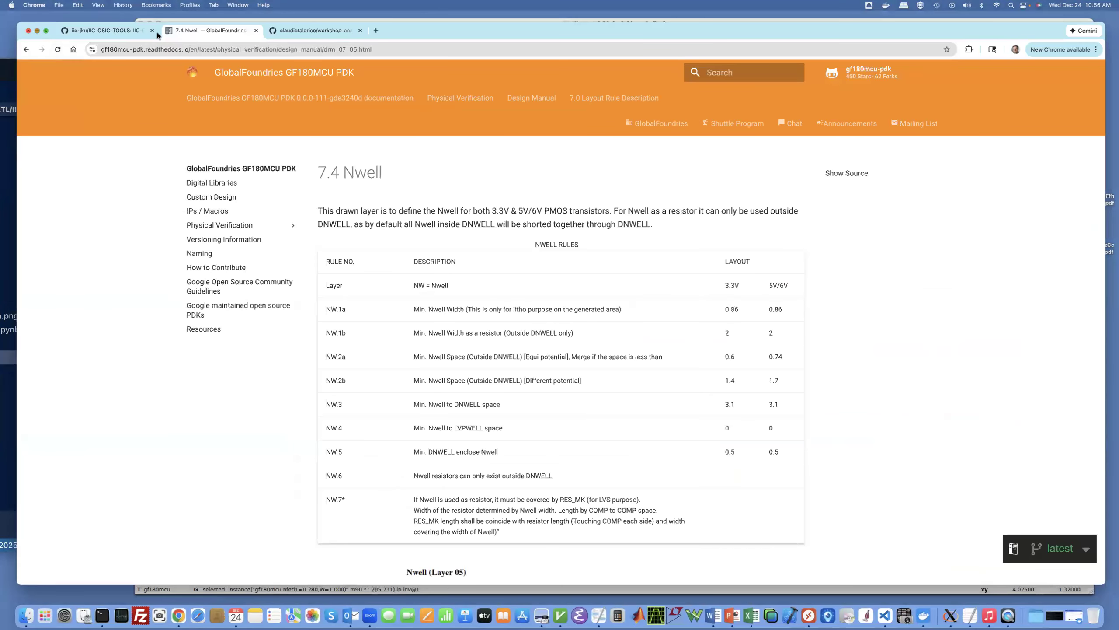
left_click(38, 31)
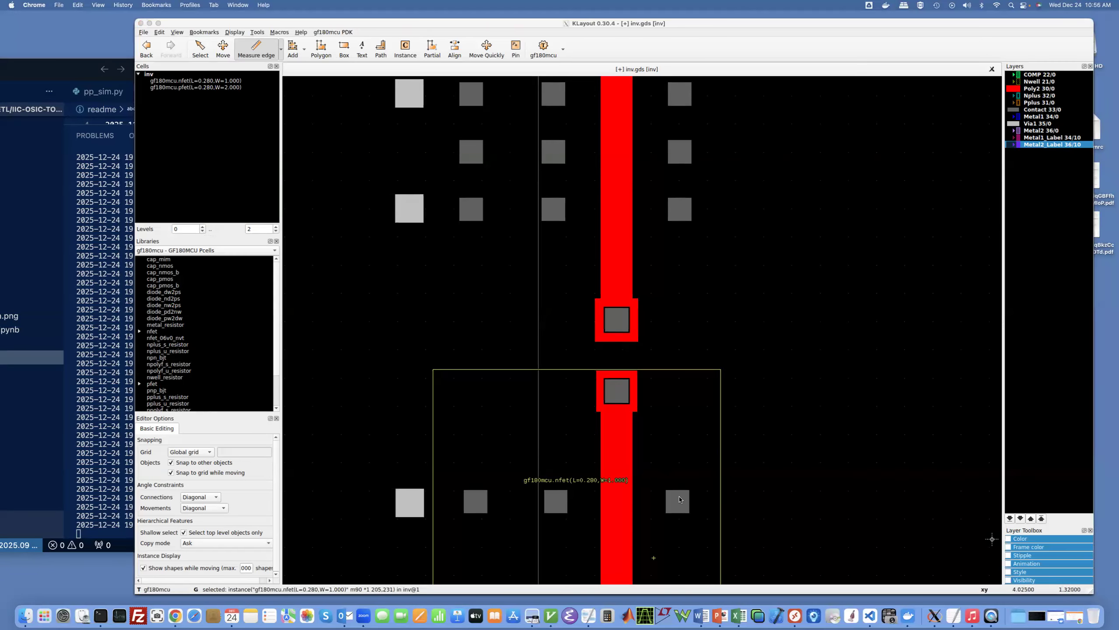
Step: Measure the edges of the Via1 square beside the nfet
left_click(400, 511)
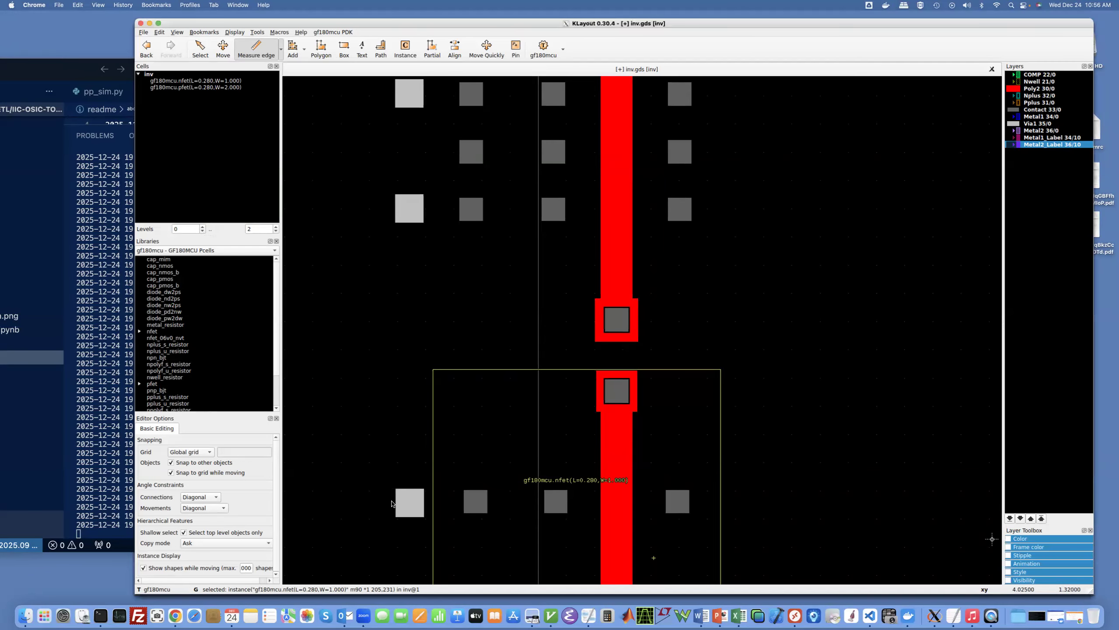
left_click(394, 504)
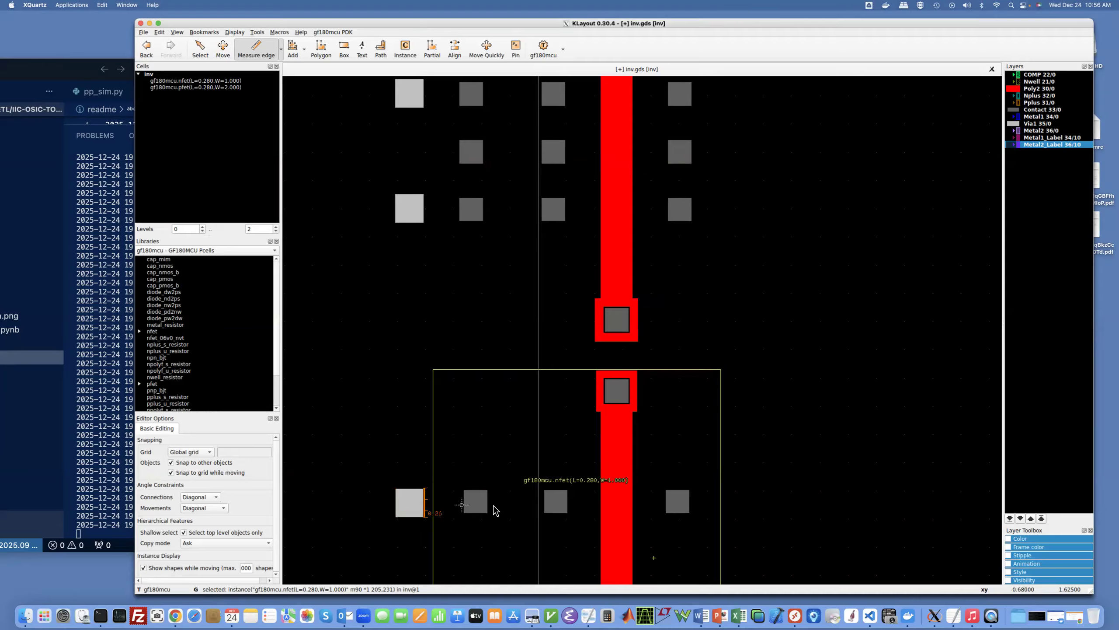
Step: Show the Metal1 layer and measure the edges of the link between the gate contacts and of the vertical output strip
left_click(1046, 117)
double_click(1046, 121)
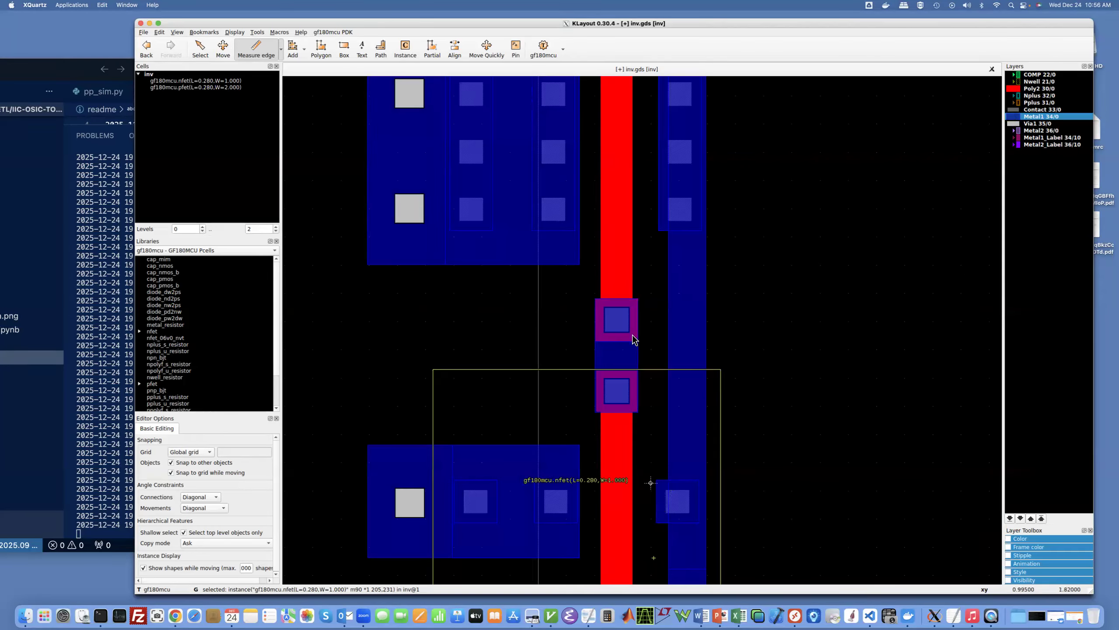
left_click(623, 299)
left_click(615, 301)
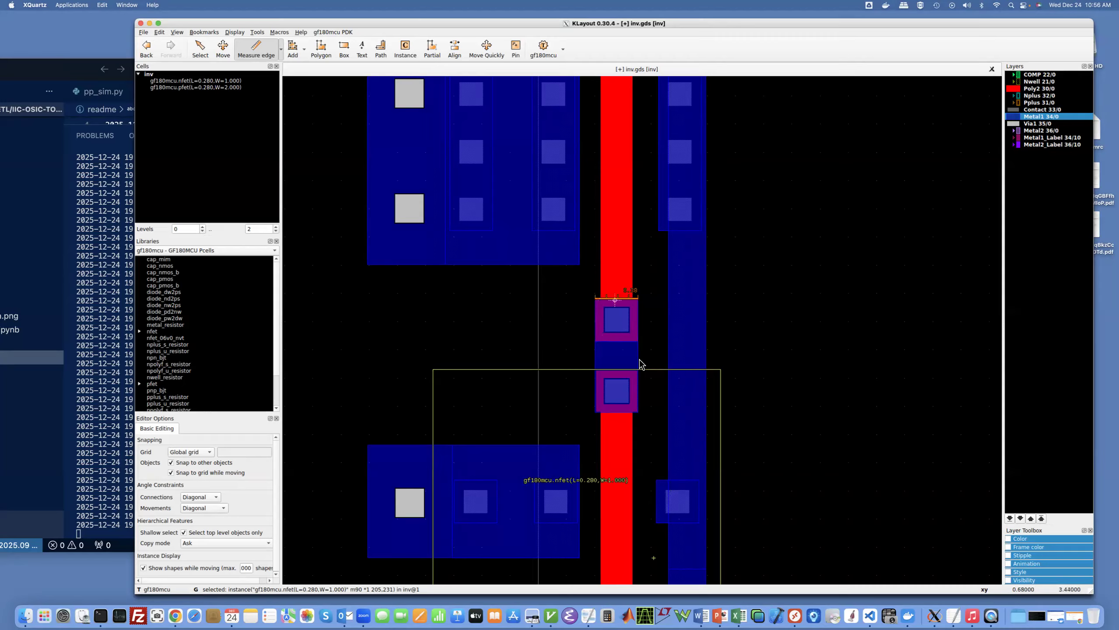
left_click(595, 352)
left_click(670, 251)
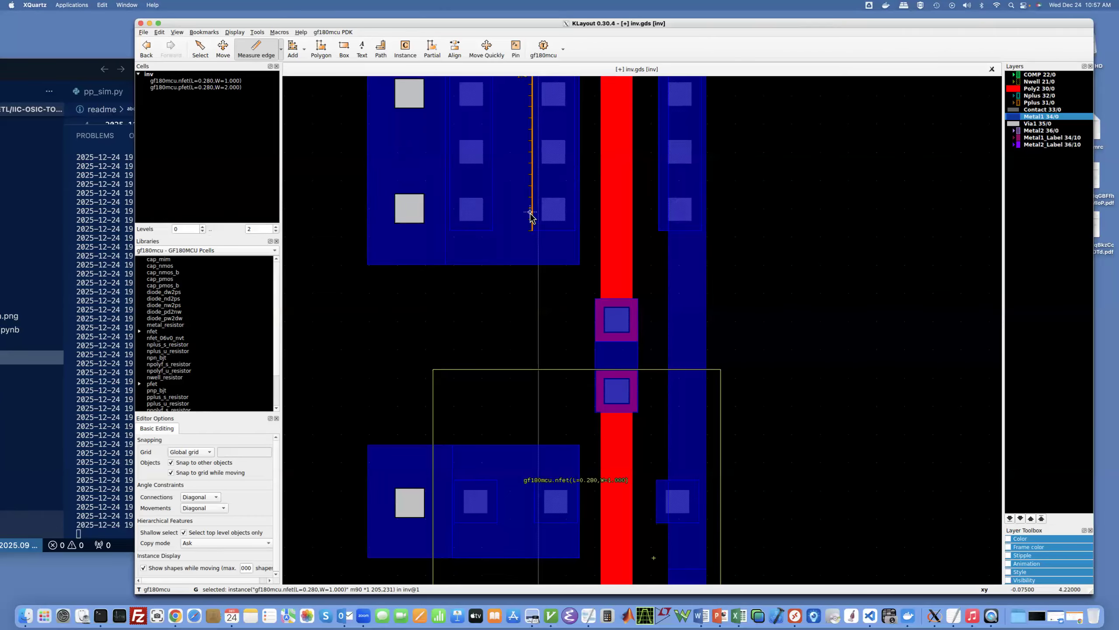
Step: Measure the edges of the Metal1 supply shape around the pfet's source contacts and Via1 squares
key("Up")
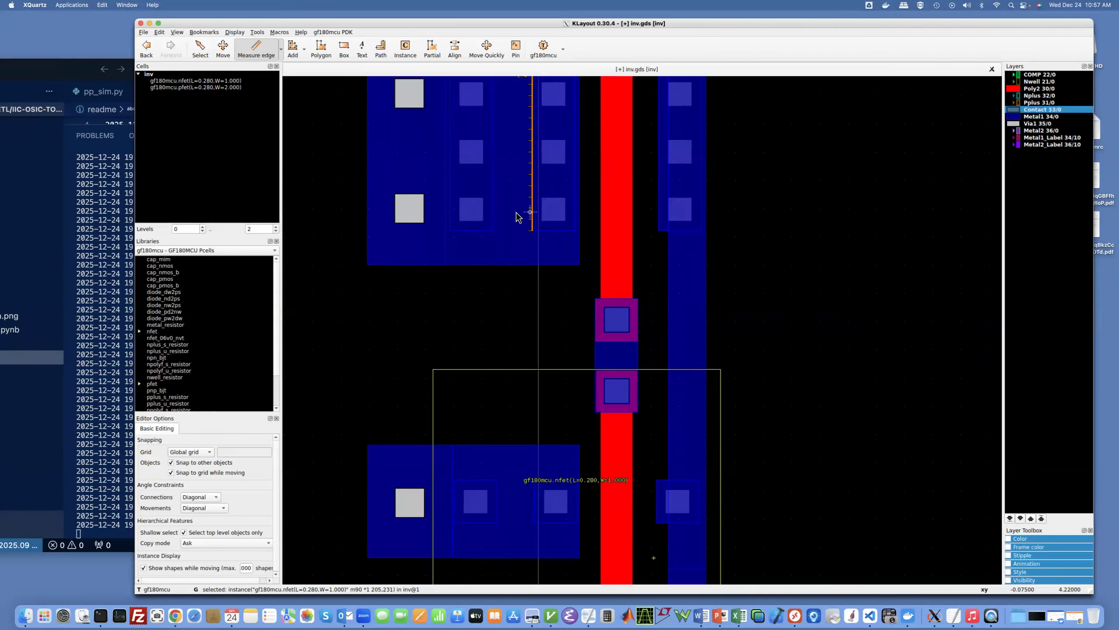
scroll(515, 213, "up", 3)
scroll(516, 214, "up", 5)
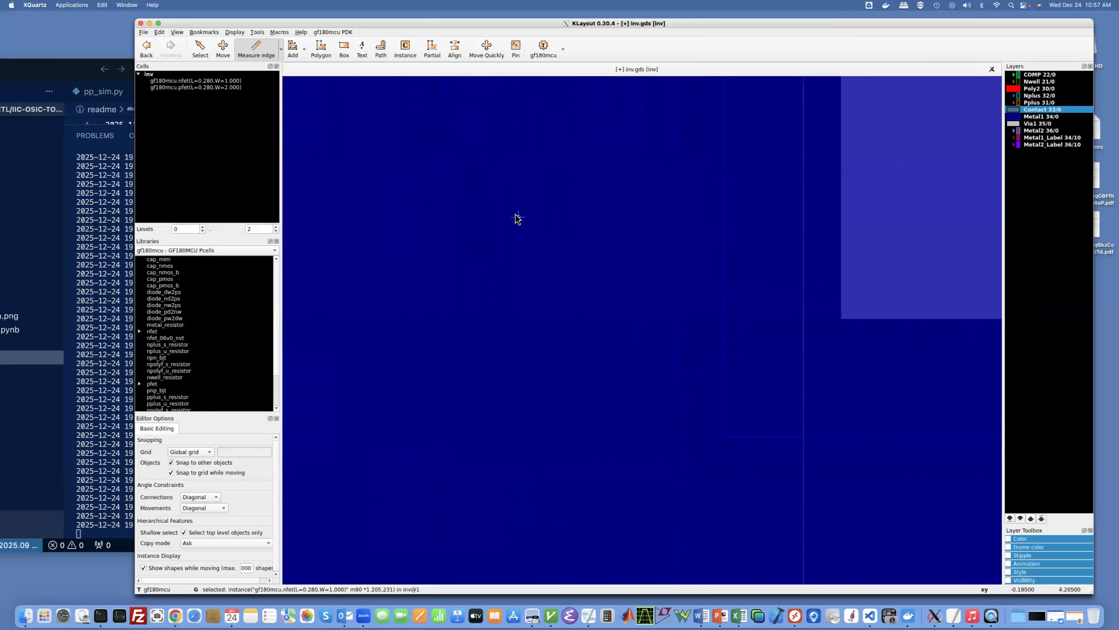
key("F2")
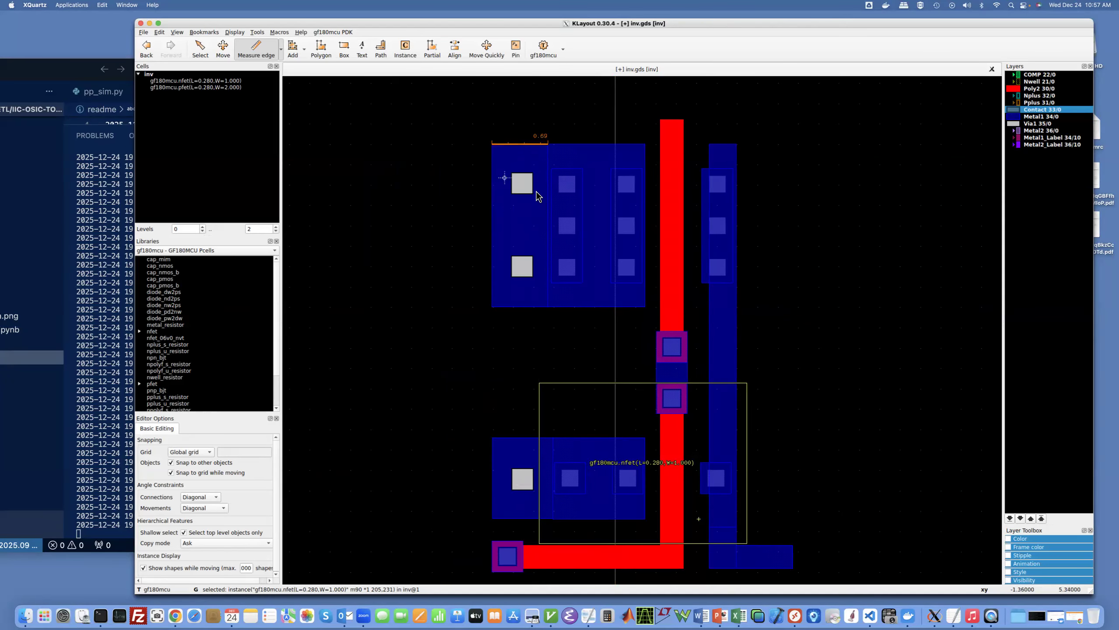
Step: Show the Metal2 and Nwell layers over the inverter
double_click(1050, 131)
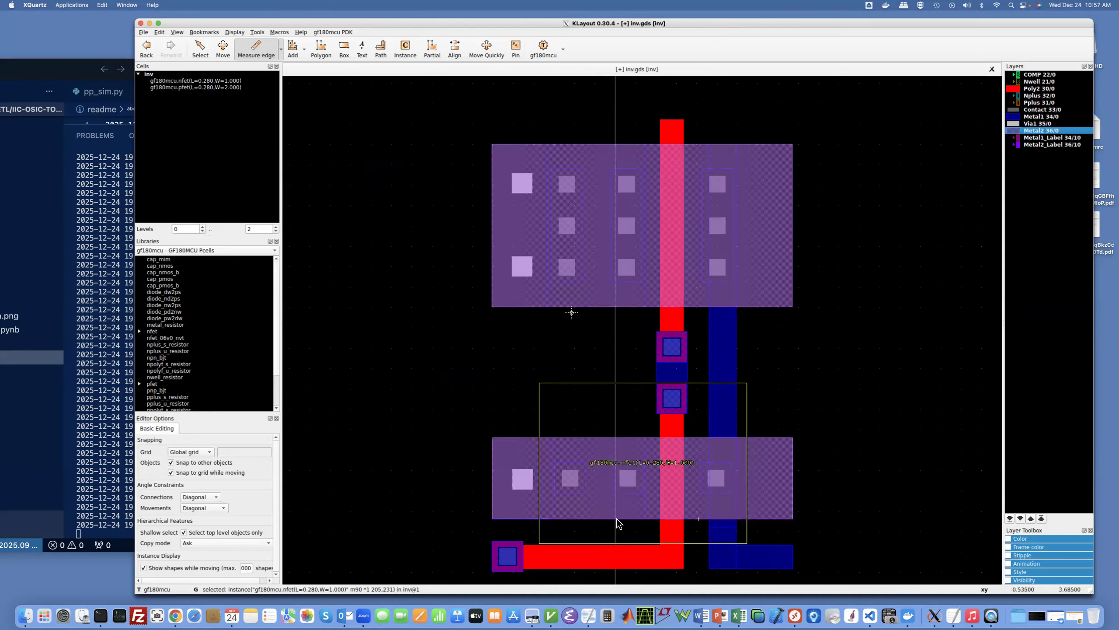
left_click(793, 452)
left_click(1034, 82)
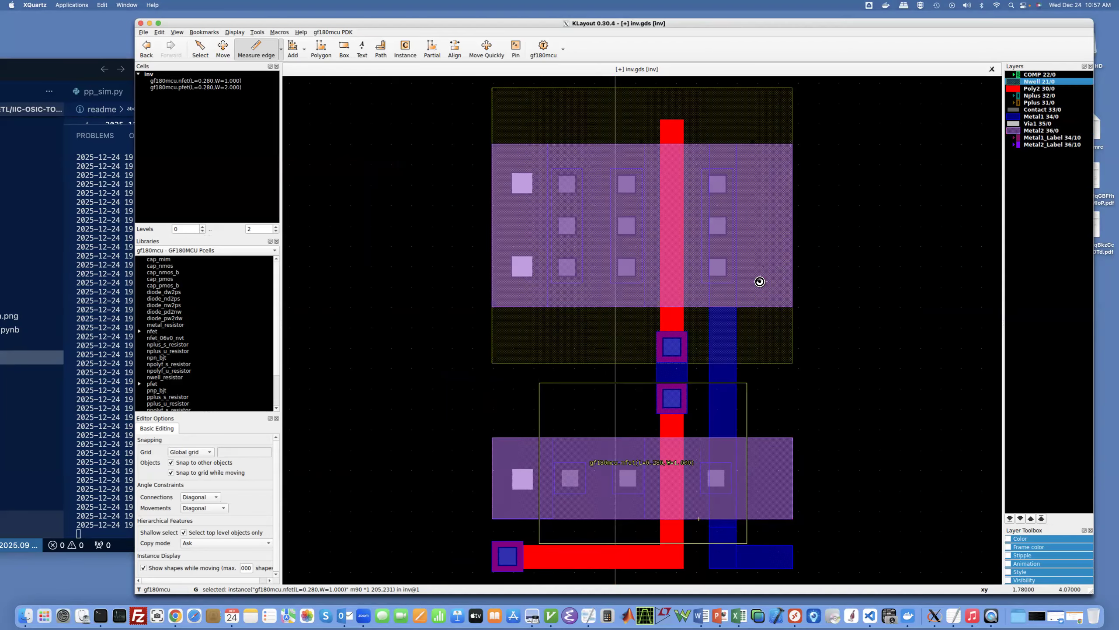
Step: Measure the output-side end edges of both Metal2 supply rails and of the Metal1 output
scroll(762, 286, "up", 3)
scroll(761, 286, "down", 3)
left_click(792, 242)
left_click(793, 492)
left_click(793, 556)
scroll(391, 83, "down", 1)
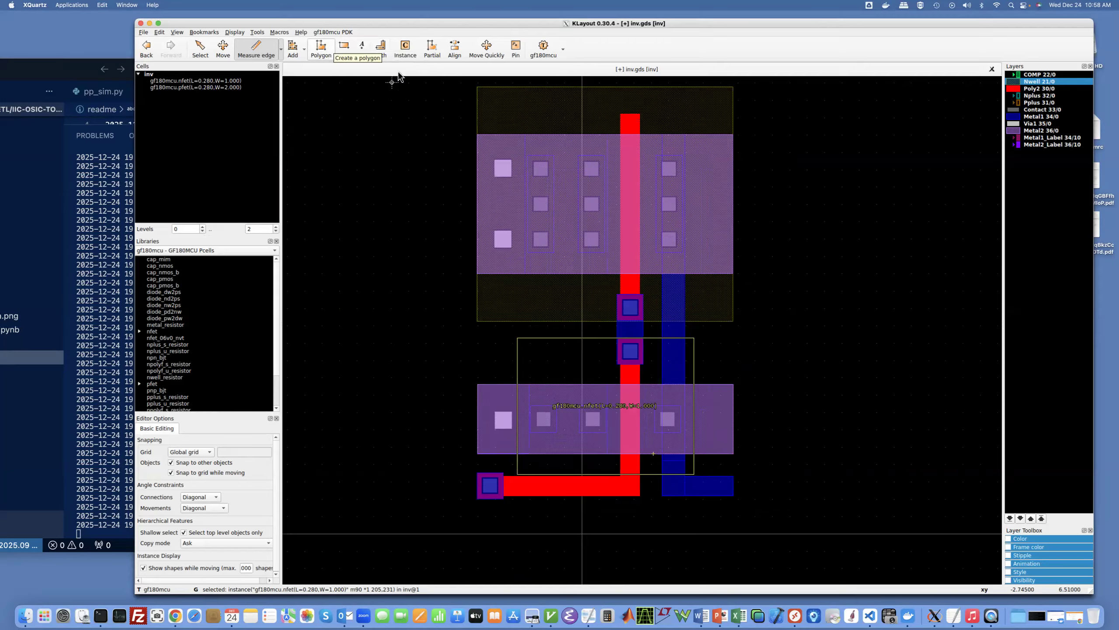
Step: Clear all rulers and set the width of the horizontal Poly2 input path to 0.22 µm
left_click(564, 493)
key("ctrl+k")
left_click(200, 49)
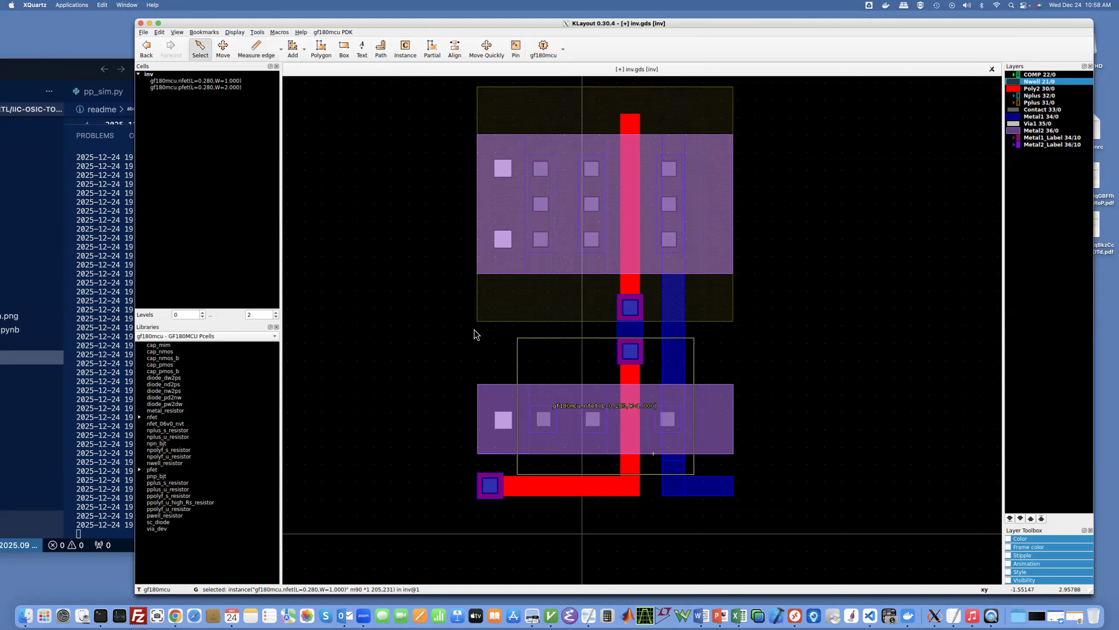
left_click(539, 487)
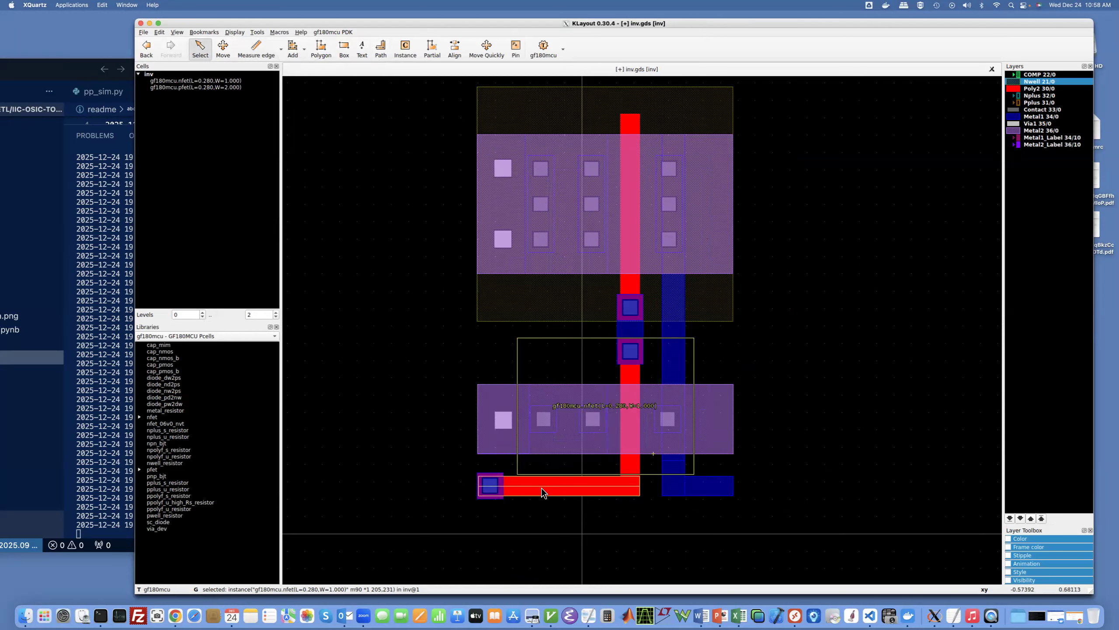
double_click(542, 486)
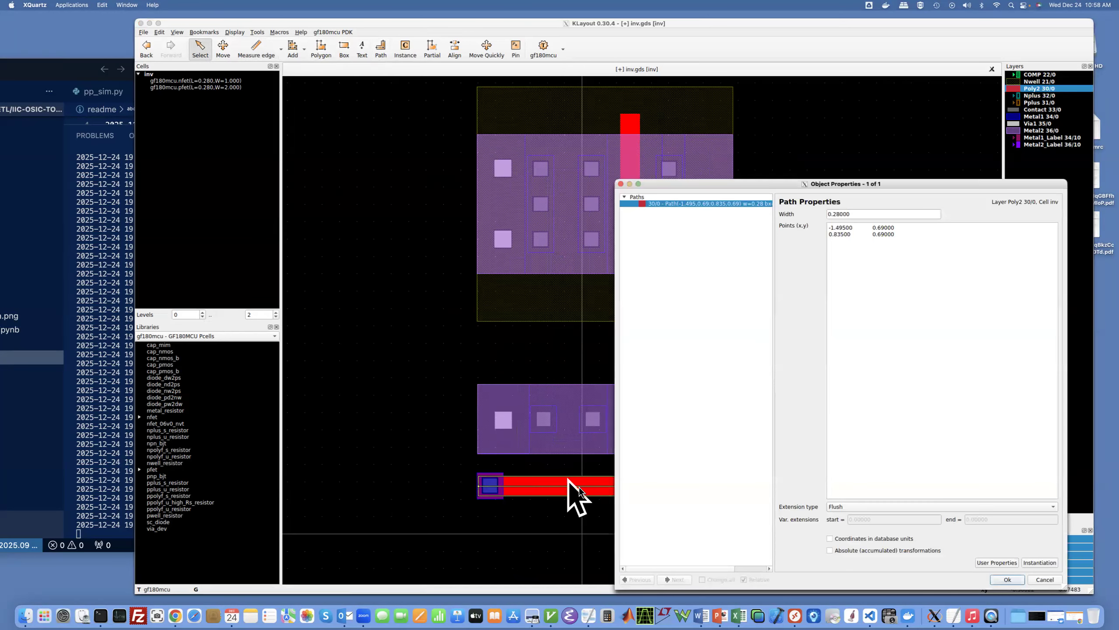
left_click_drag(682, 180, 80, 148)
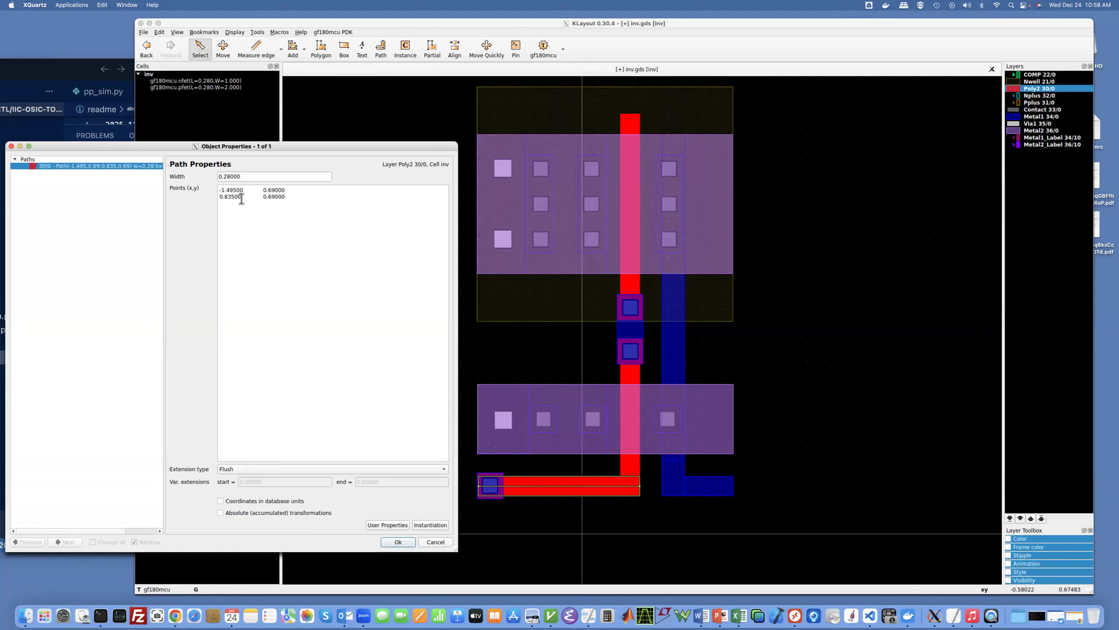
left_click(230, 176)
left_click(398, 542)
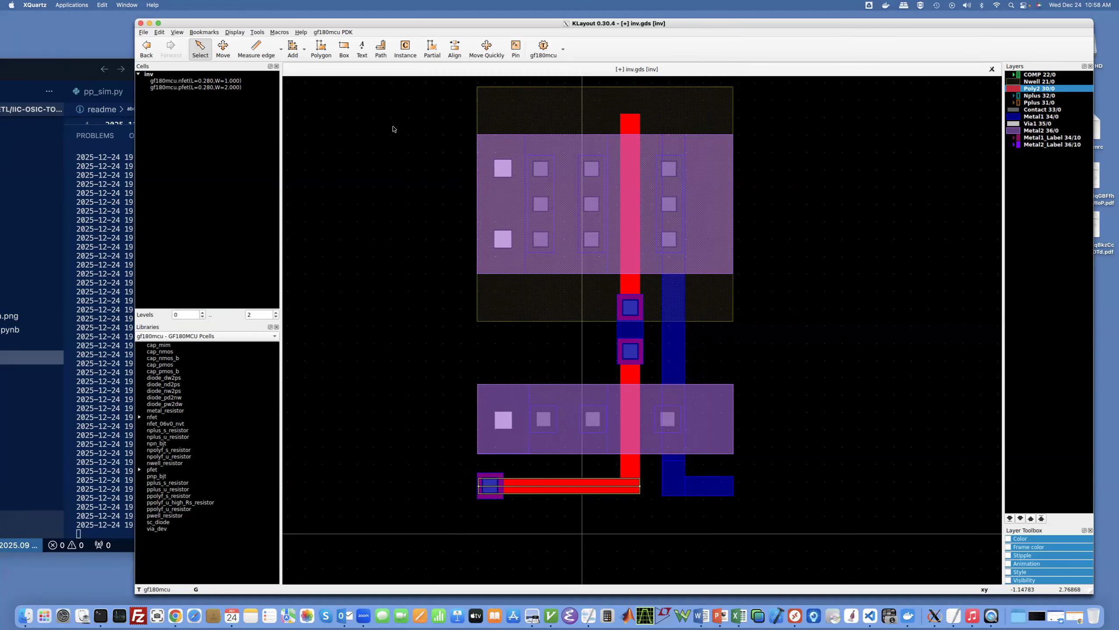
Step: Run the gf180mcu KLayout DRC on the layout with the narrowed Poly2 input path
left_click(334, 32)
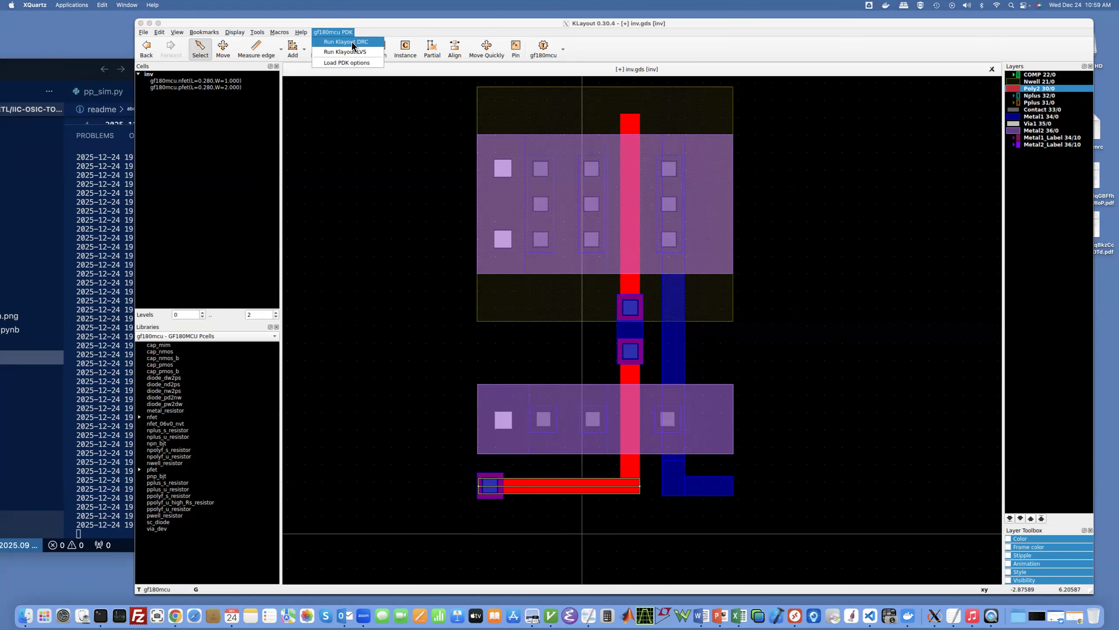
left_click(352, 43)
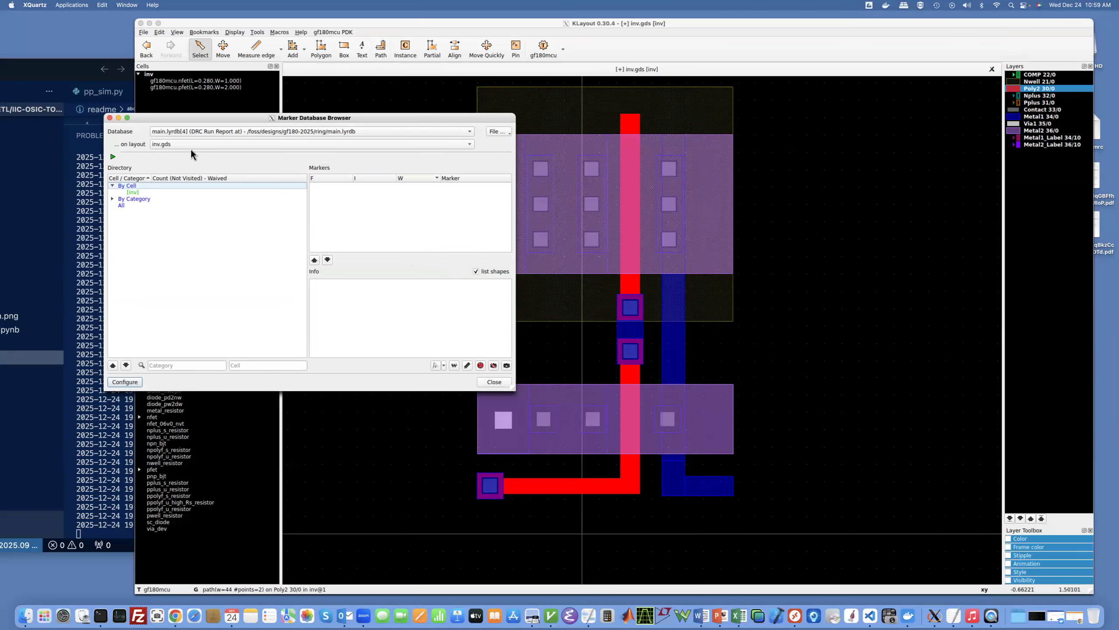
Step: Check the width of the horizontal Poly2 input path in its object properties
left_click(564, 492)
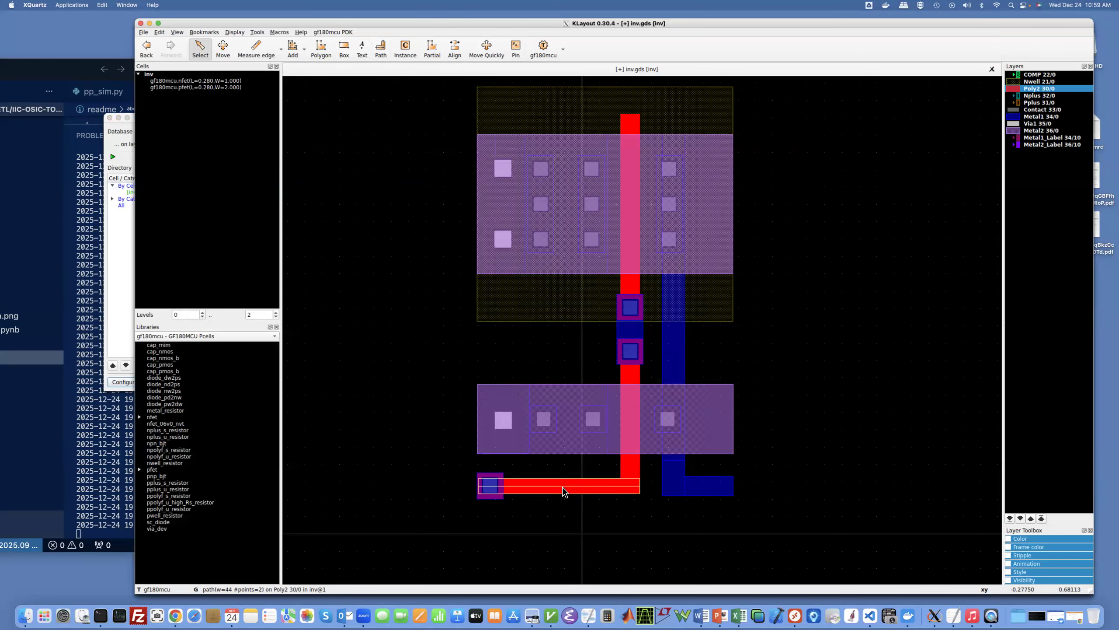
double_click(564, 492)
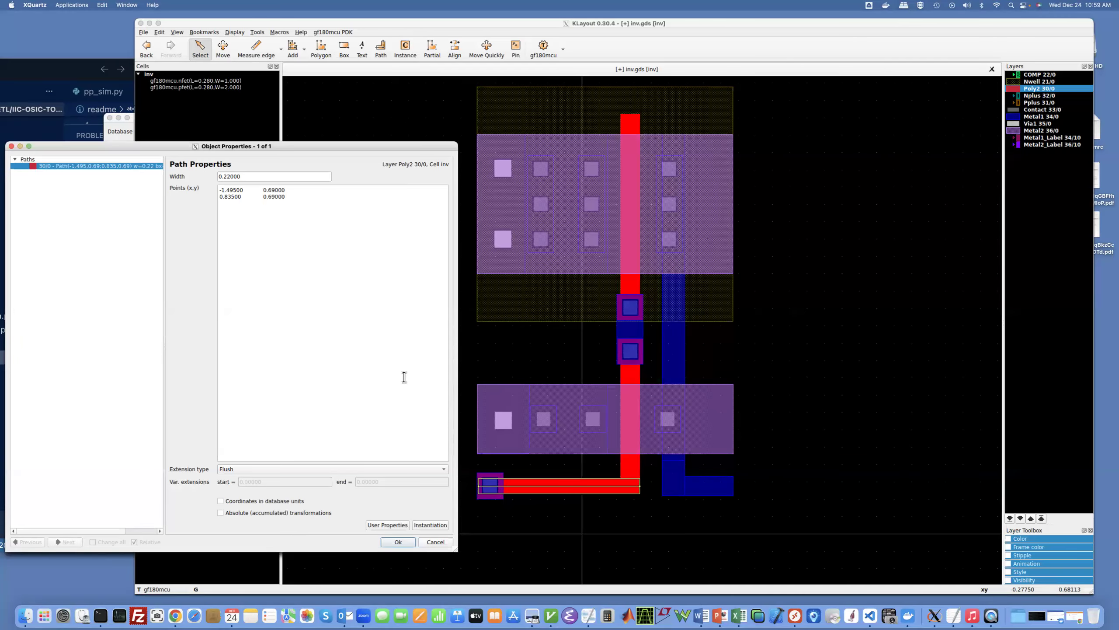
left_click(438, 542)
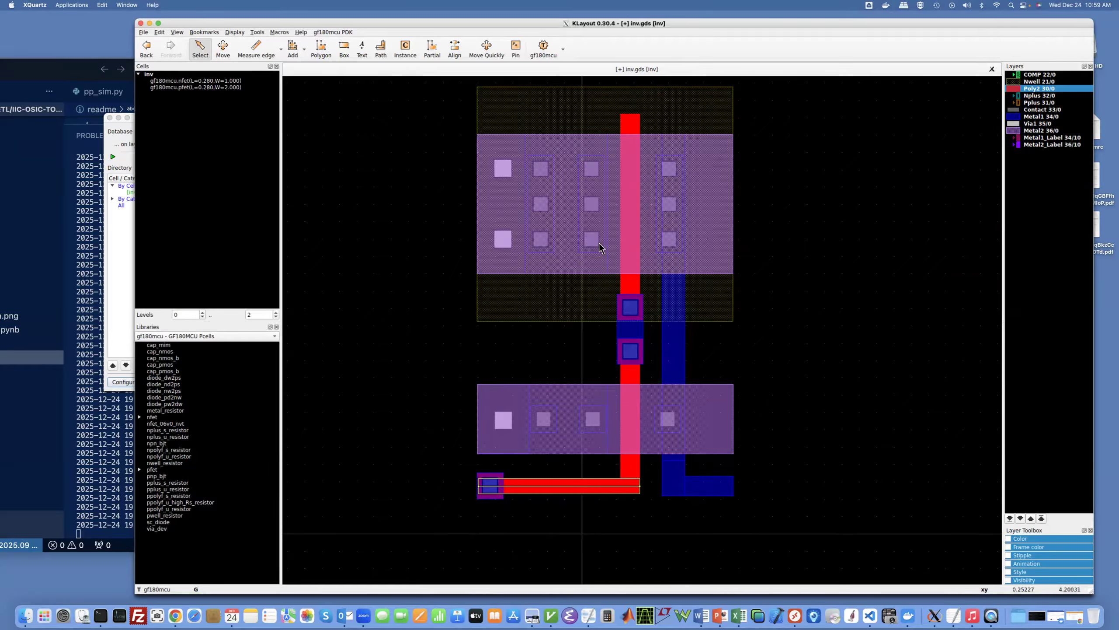
Step: In the GF180MCU PDK documentation in Chrome, look up the minimum interconnect width in the design manual's 7.7 Poly2 layout rules
left_click(1072, 615)
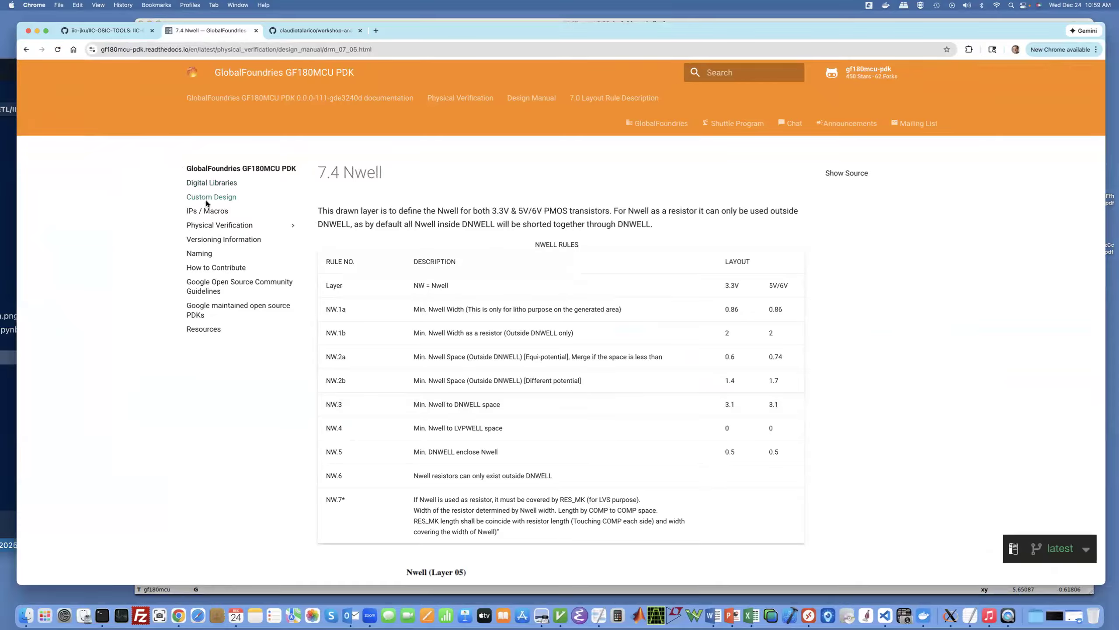
left_click(218, 226)
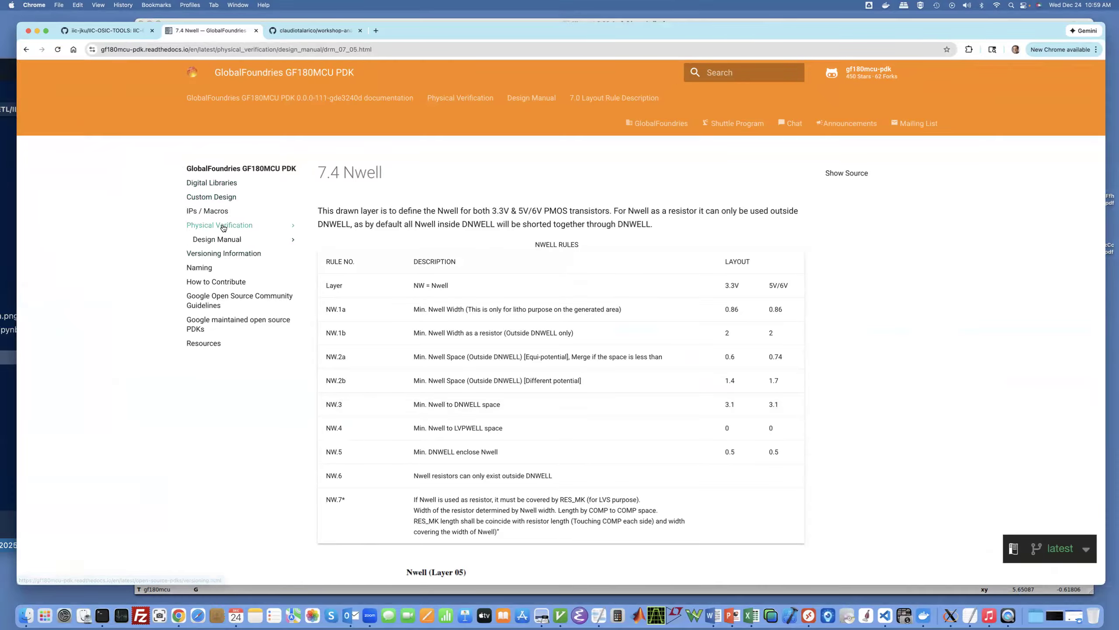
left_click(233, 239)
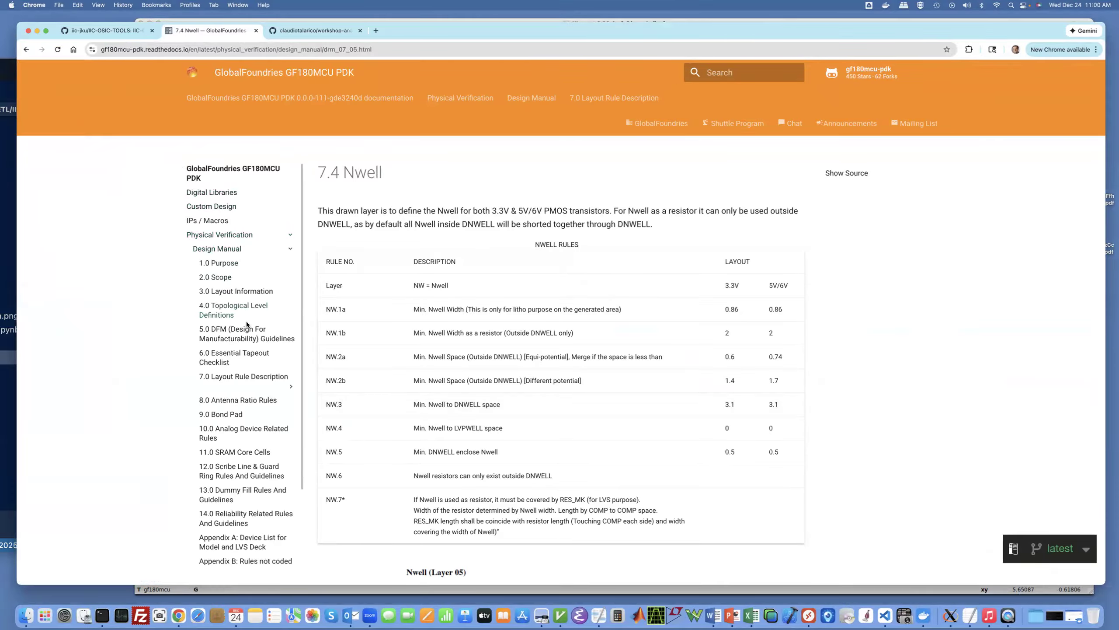
scroll(256, 393, "down", 3)
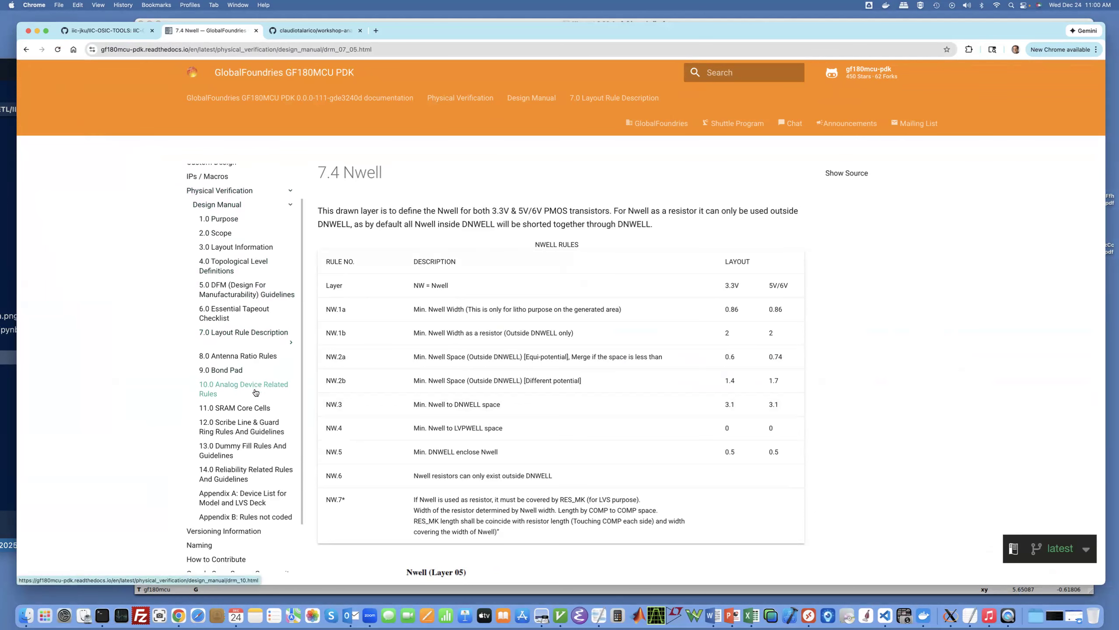
scroll(255, 393, "up", 1)
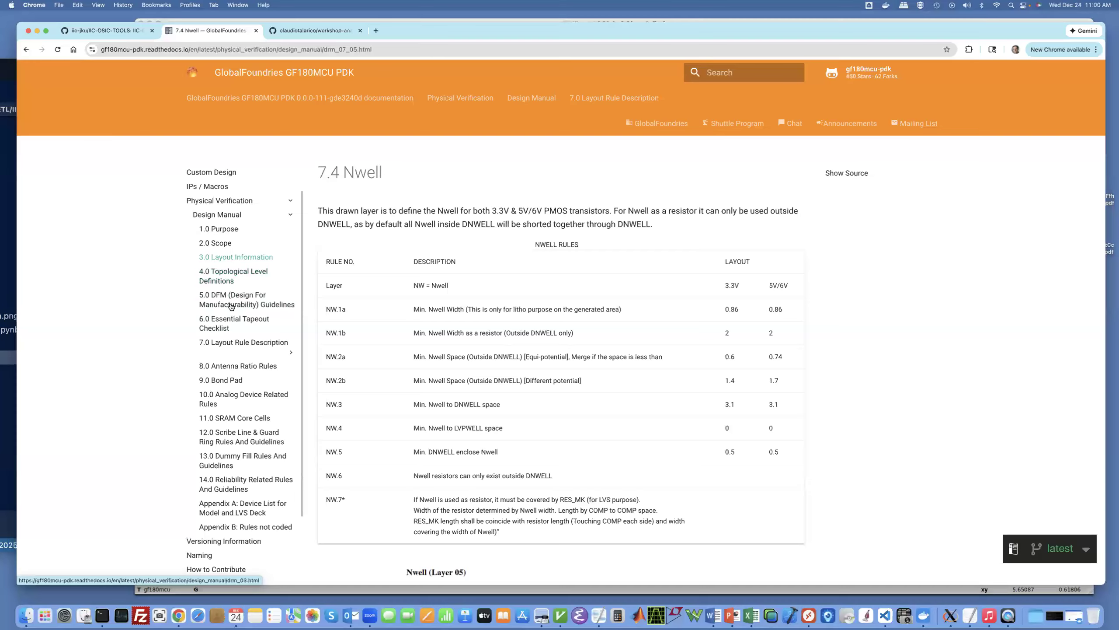
left_click(290, 351)
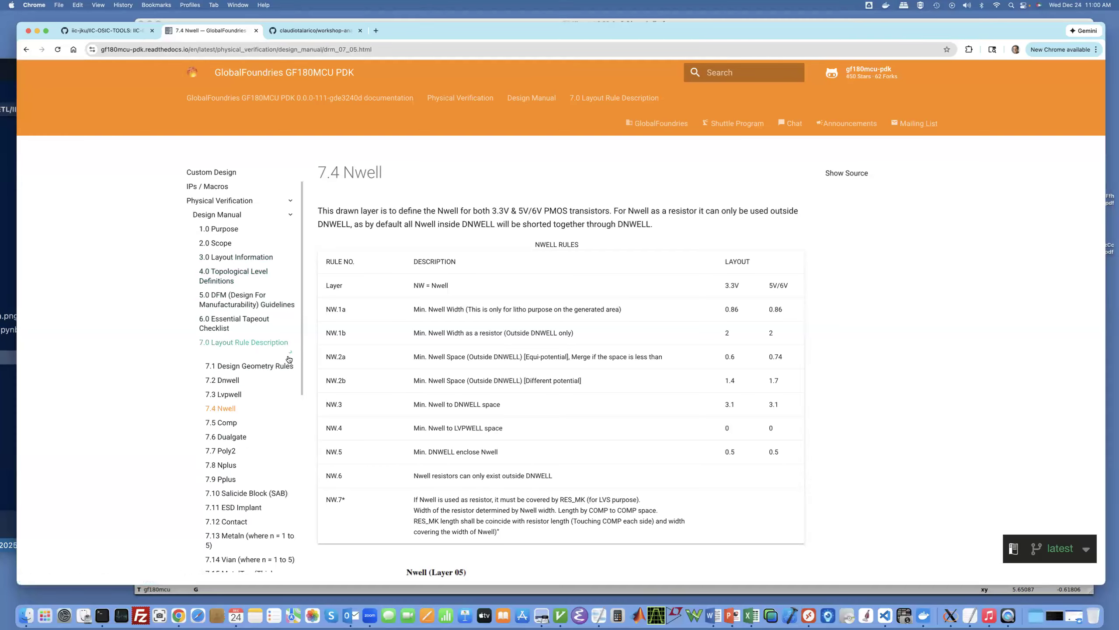
scroll(255, 419, "down", 2)
left_click(233, 398)
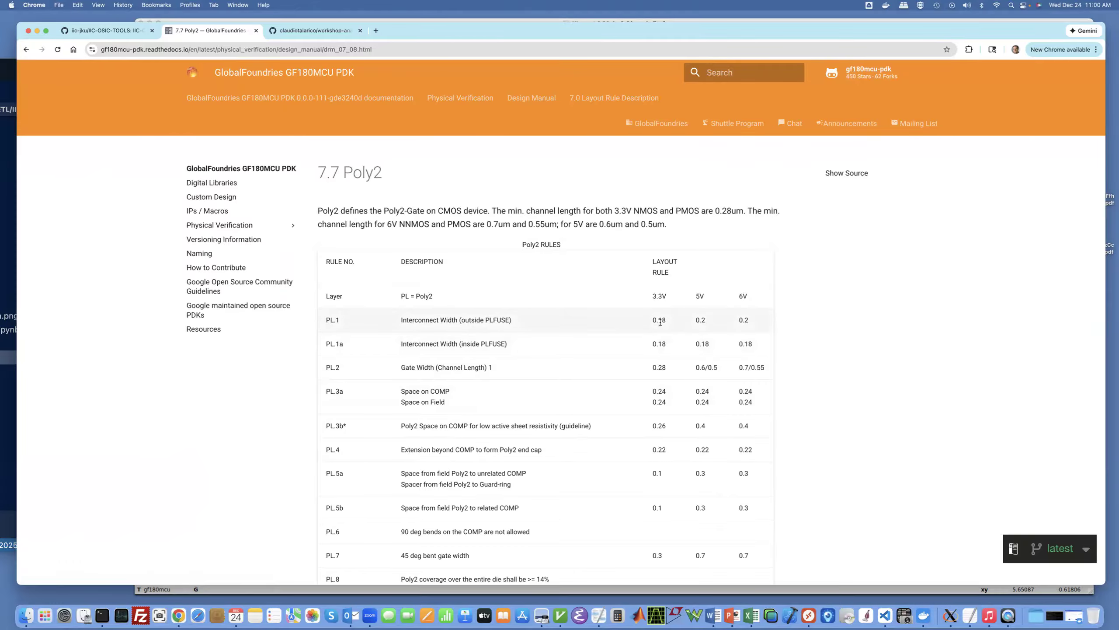
scroll(660, 320, "down", 1)
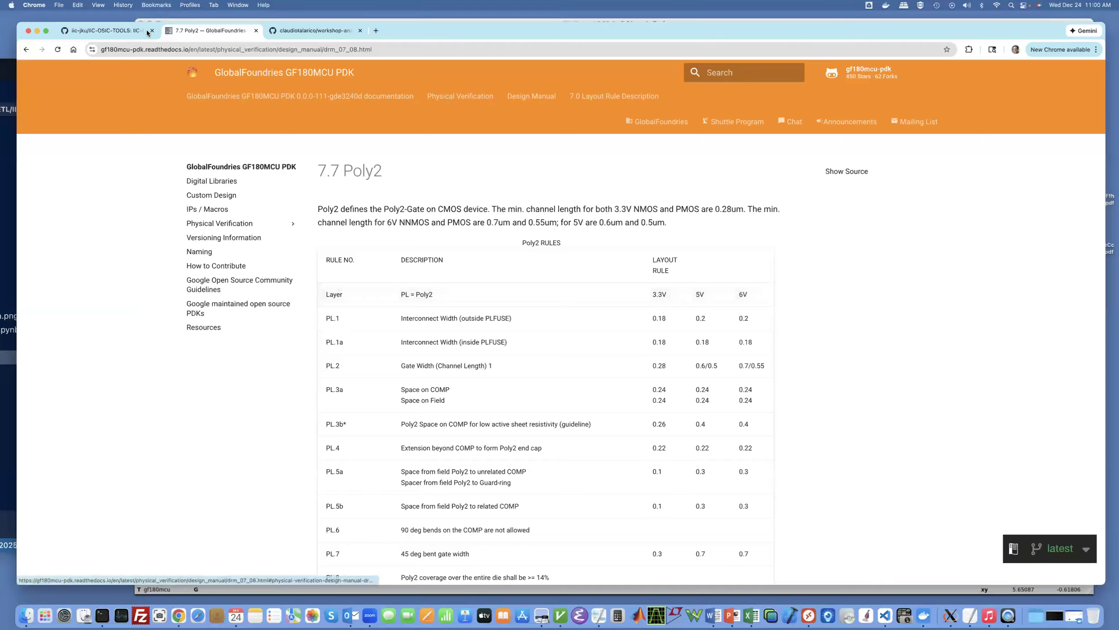
left_click(38, 32)
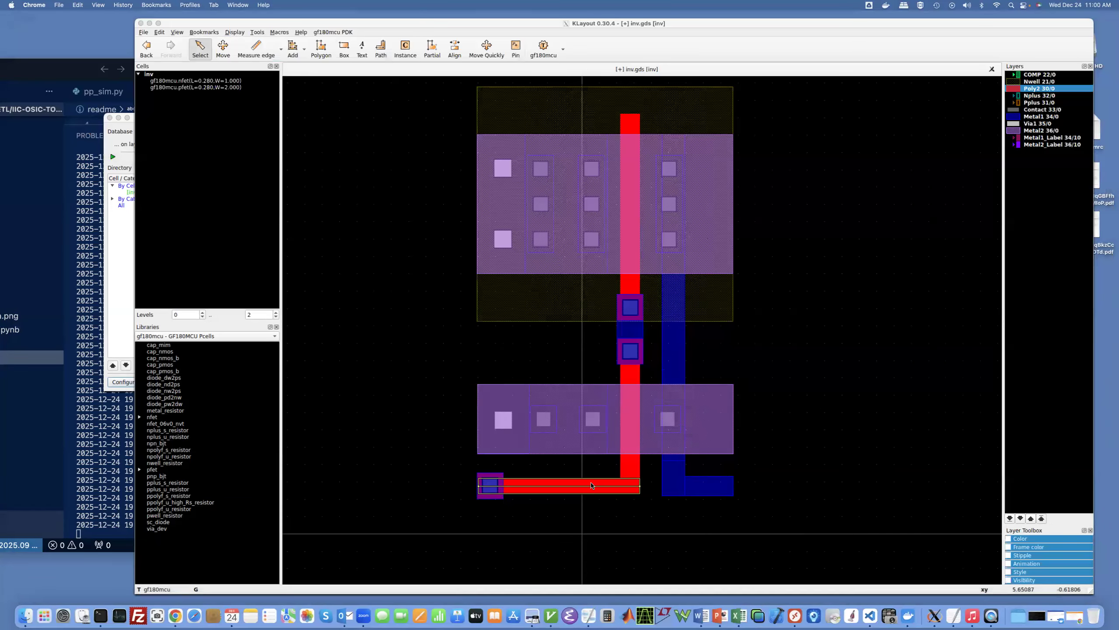
Step: Back in KLayout, dismiss the old DRC report and set the horizontal Poly2 input path's width to 0.16 µm
left_click(591, 484)
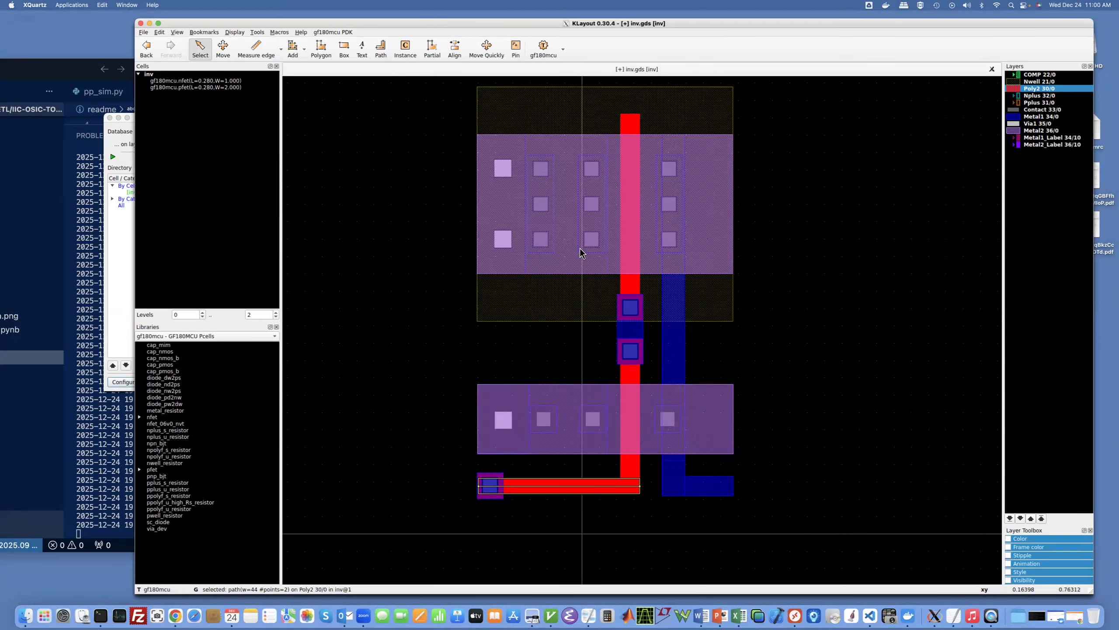
left_click(110, 118)
double_click(549, 488)
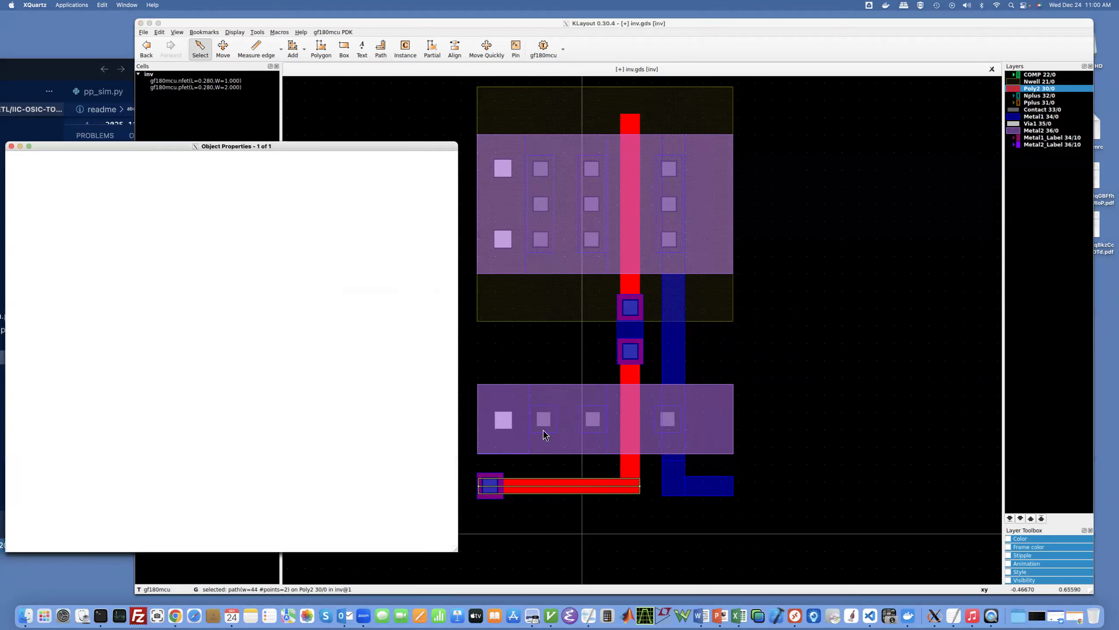
left_click(232, 176)
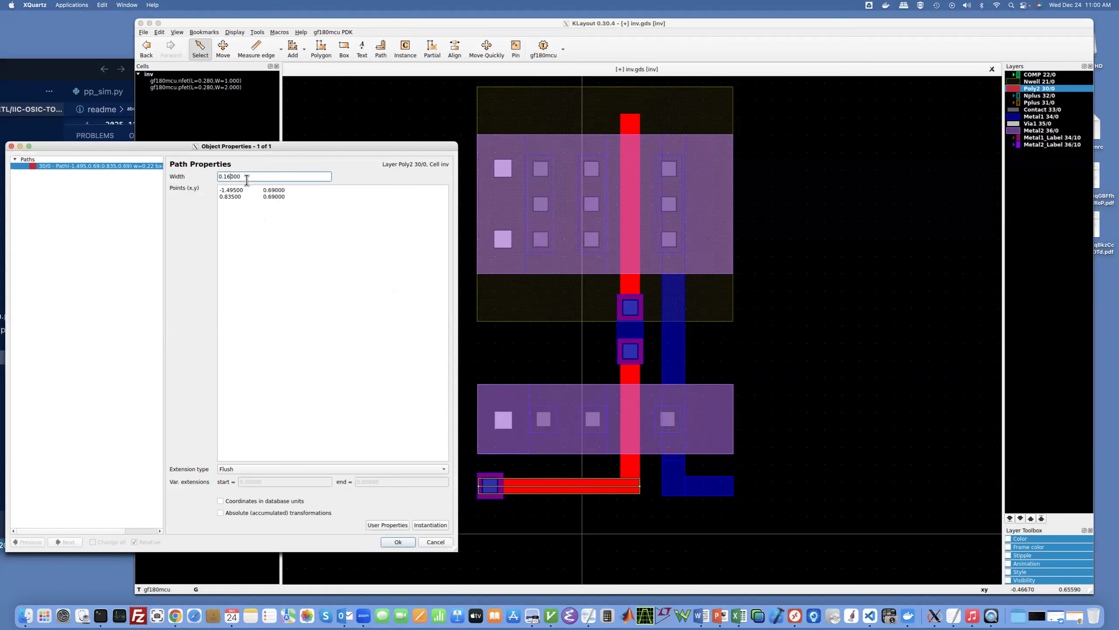
left_click(398, 543)
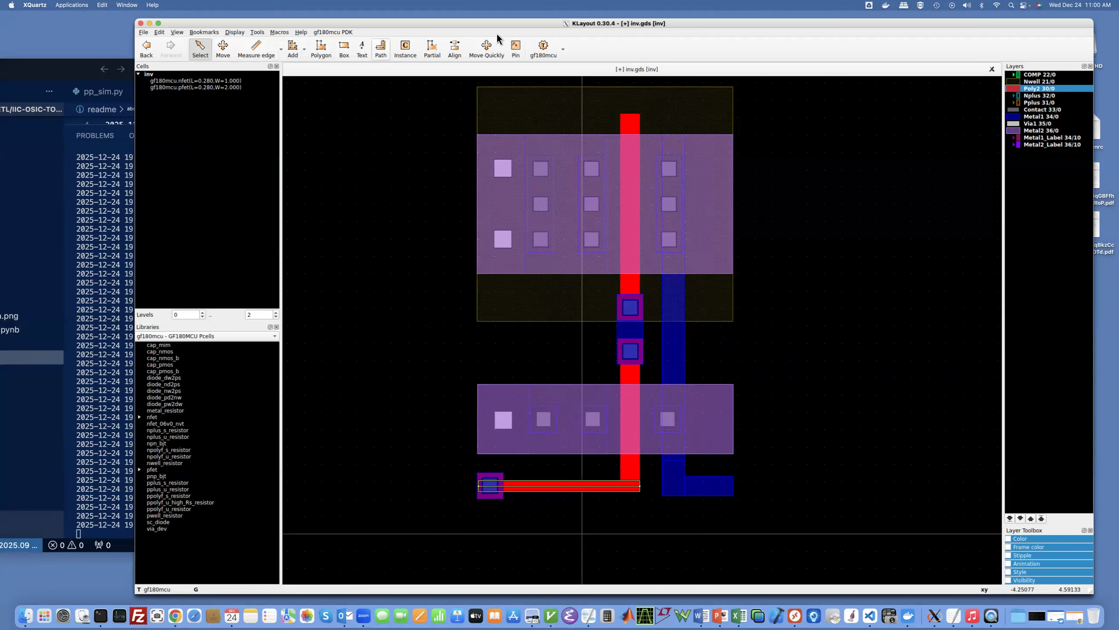
Step: Rerun the gf180mcu KLayout DRC and inspect the PL.1_LV marker reported for the inv cell
left_click(343, 34)
left_click(347, 42)
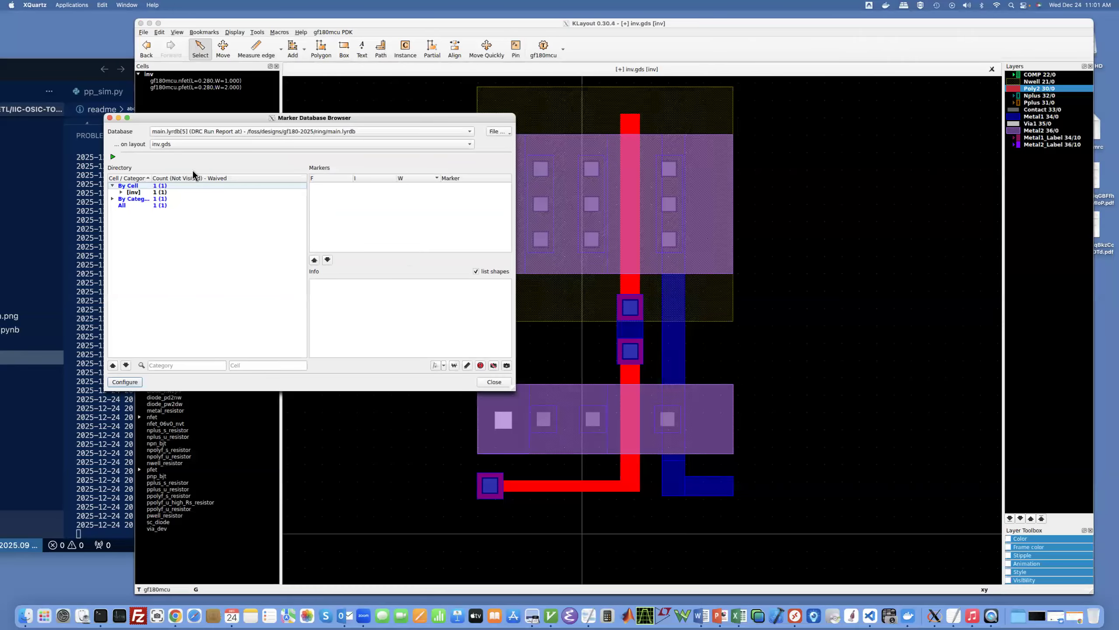
left_click(121, 192)
left_click(146, 199)
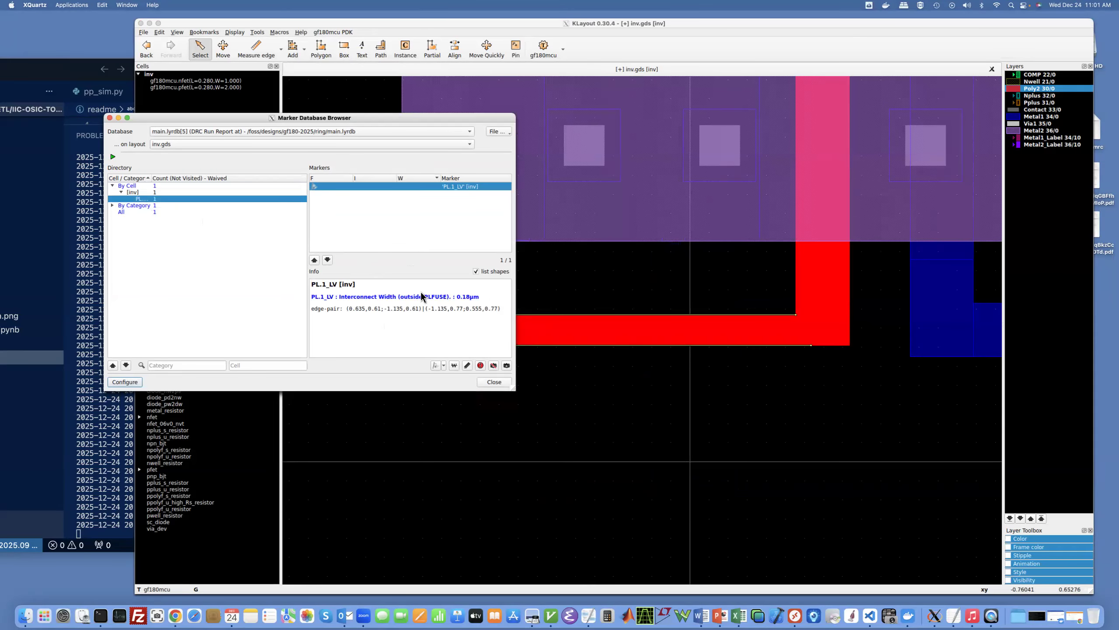
mouse_move(415, 116)
left_mouse_down()
mouse_move(430, 291)
mouse_move(580, 399)
mouse_move(430, 242)
mouse_move(374, 233)
mouse_move(355, 247)
left_mouse_up()
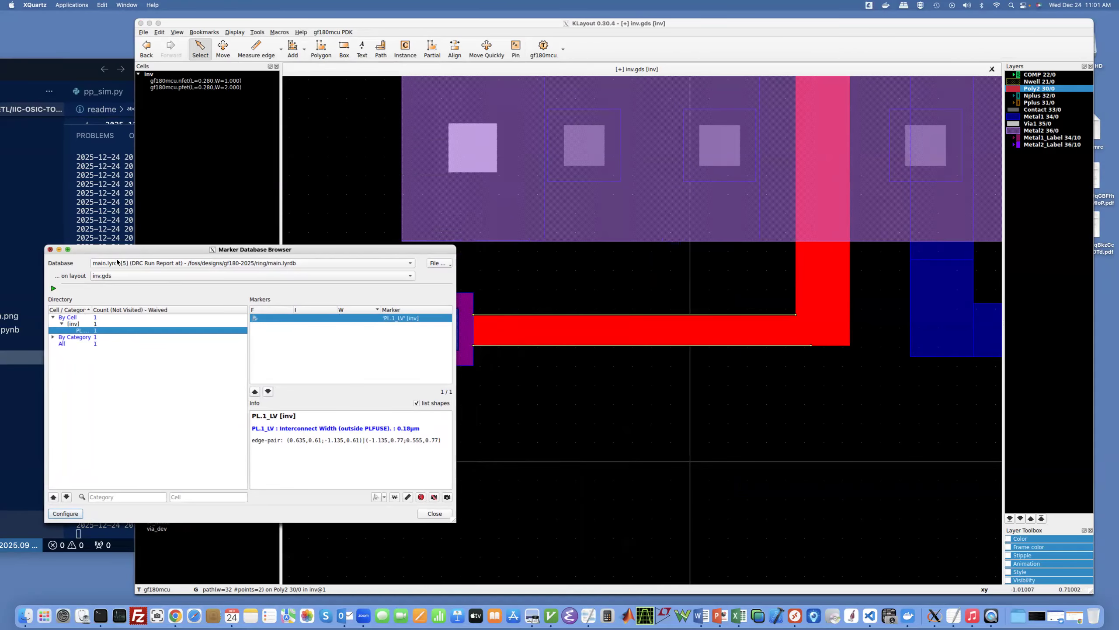
left_click(50, 250)
Step: Set the width of the horizontal Poly2 input path to 0.28 µm and show the whole inverter
left_click(554, 329)
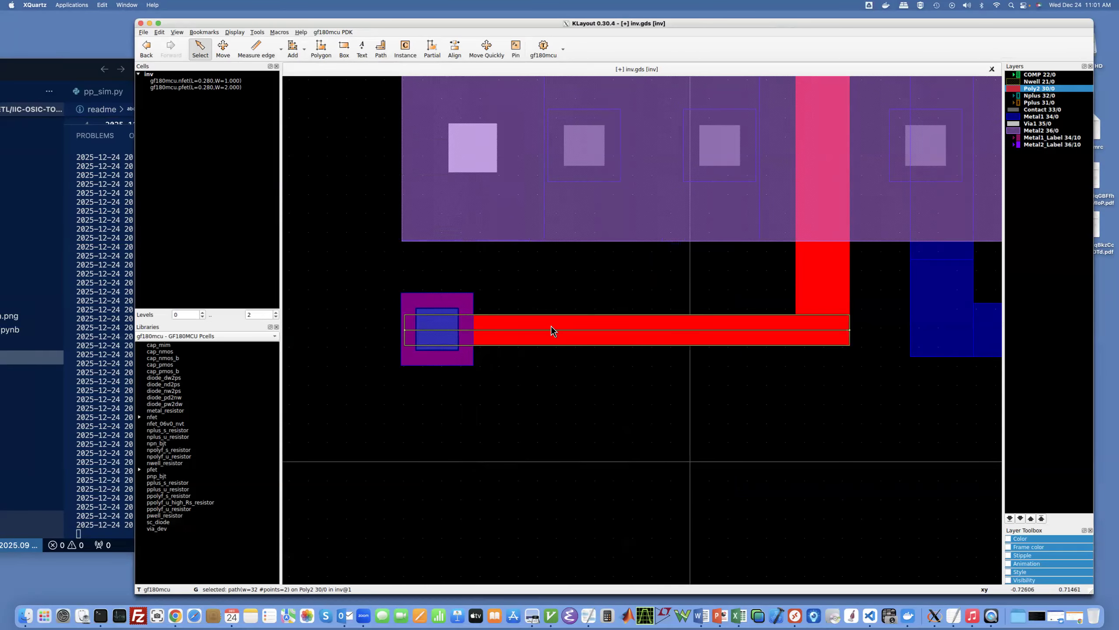
double_click(551, 326)
left_click_drag(230, 175, 219, 176)
key("Right")
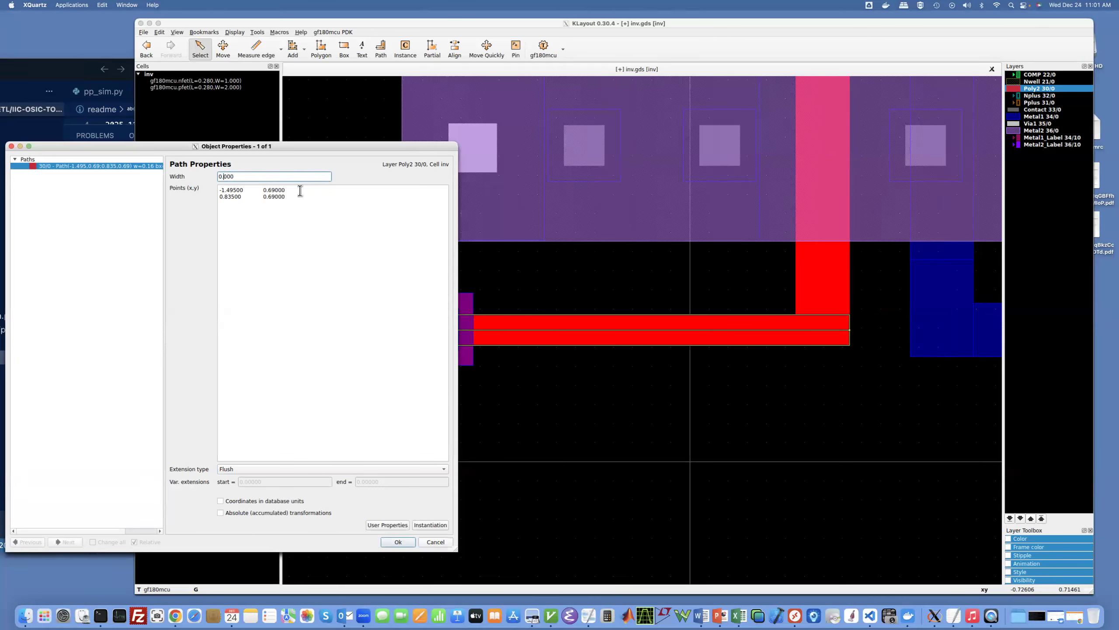
type("28")
left_click(400, 542)
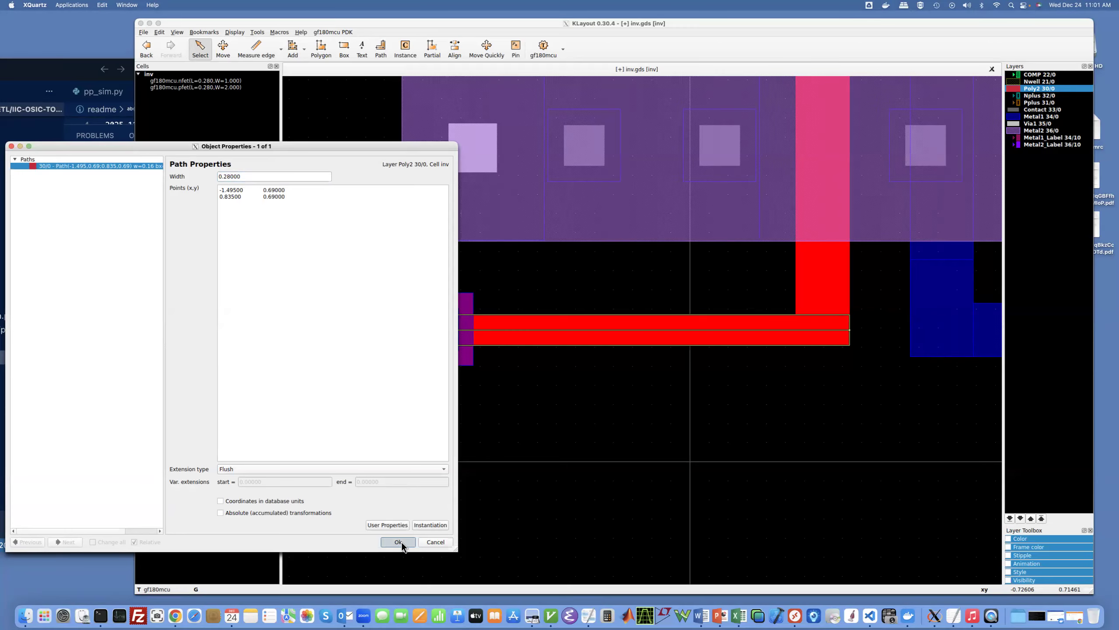
left_click(561, 401)
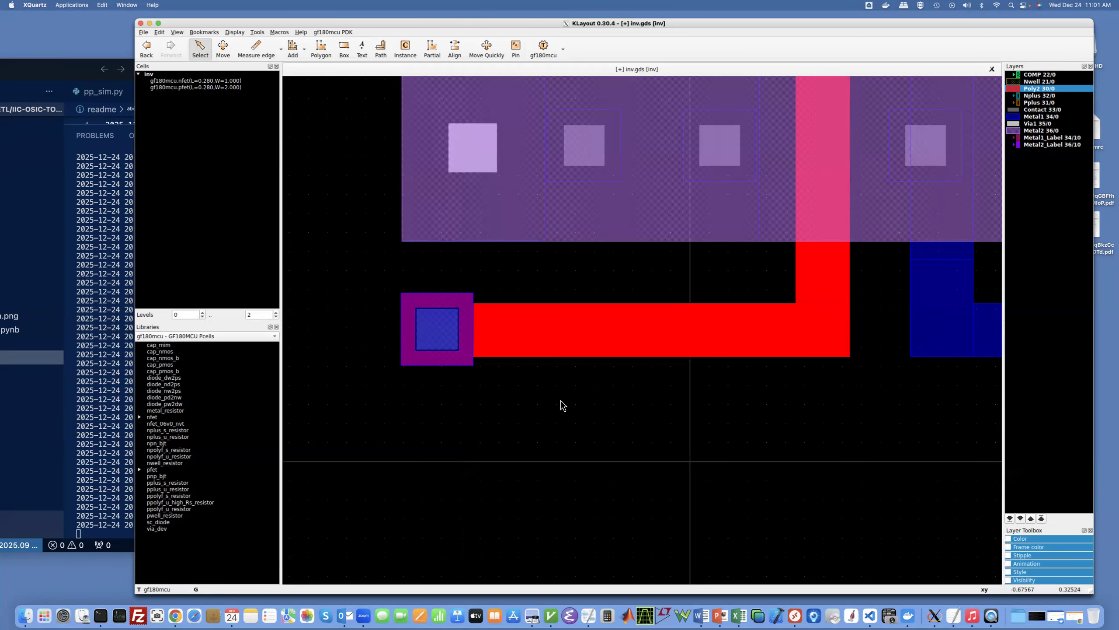
key("F2")
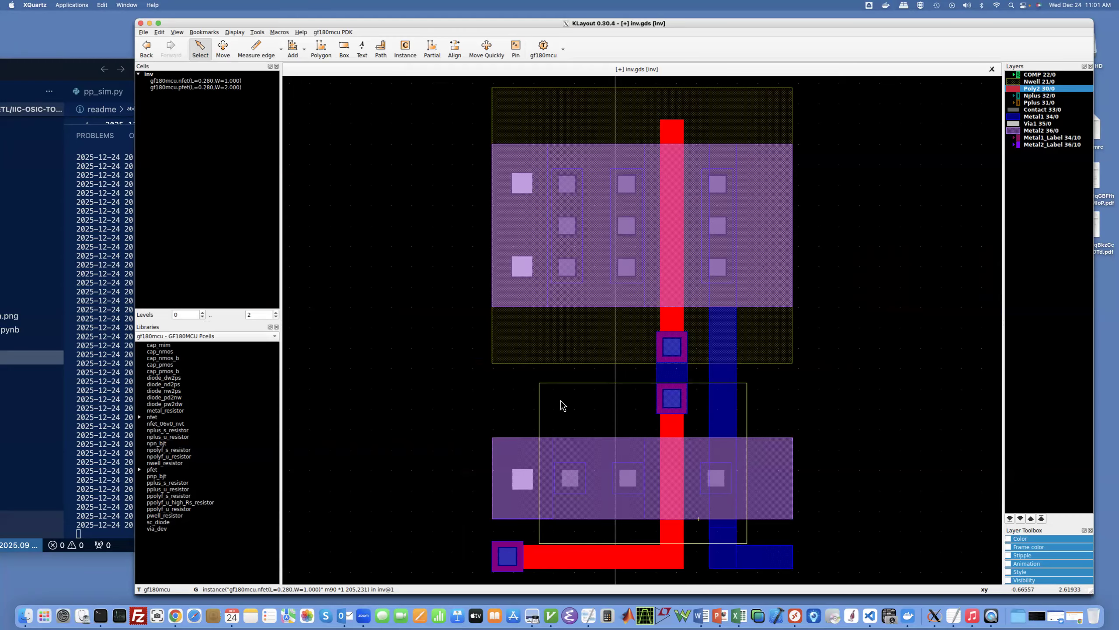
left_click(490, 395)
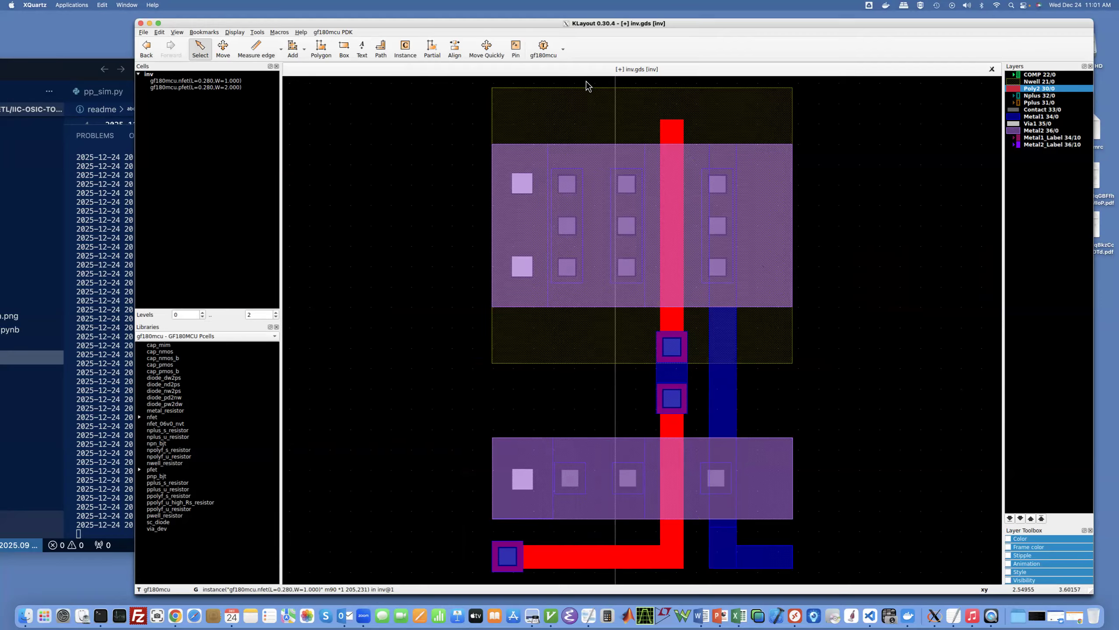
left_click(433, 51)
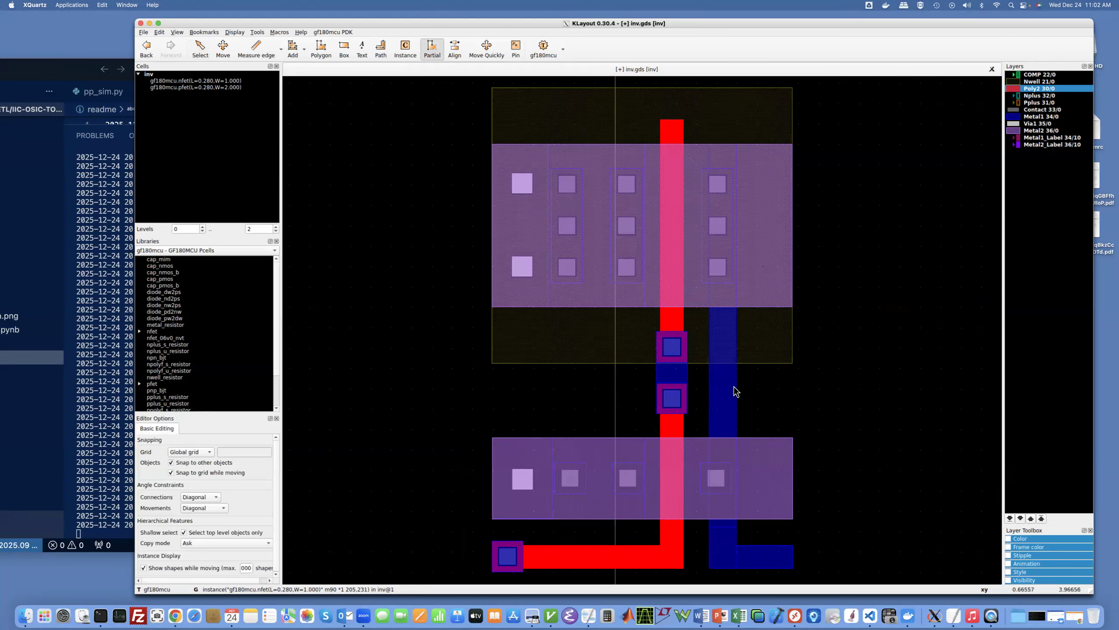
left_click(199, 48)
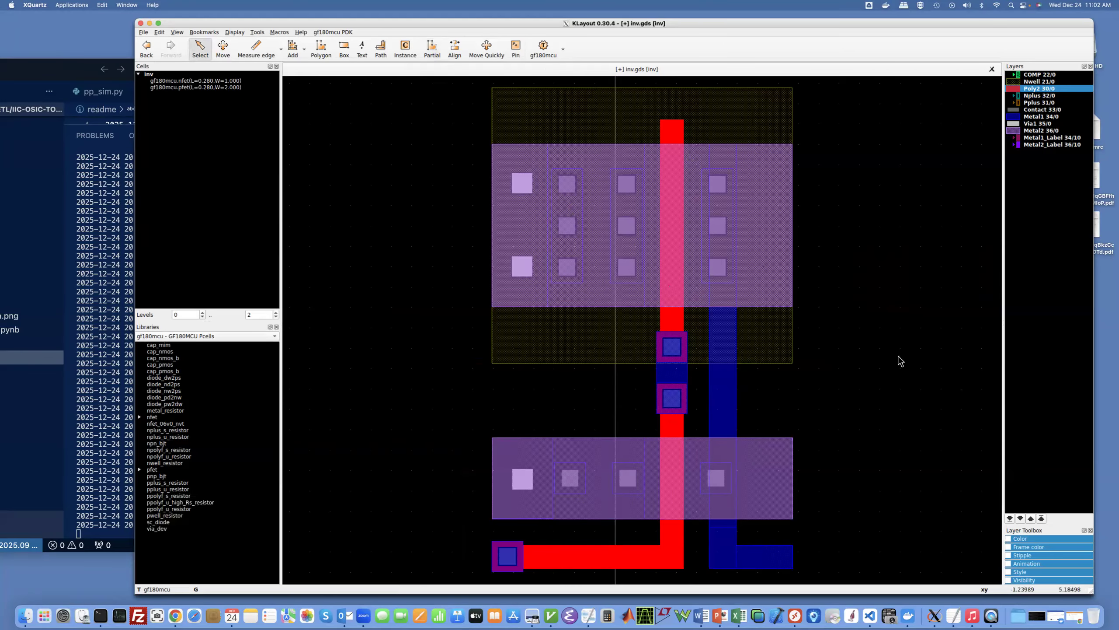
Step: Widen the vertical Metal1 output box by stretching its outer long edge away from the gate with partial editing
scroll(758, 405, "down", 2)
left_click(761, 404)
left_click(763, 402)
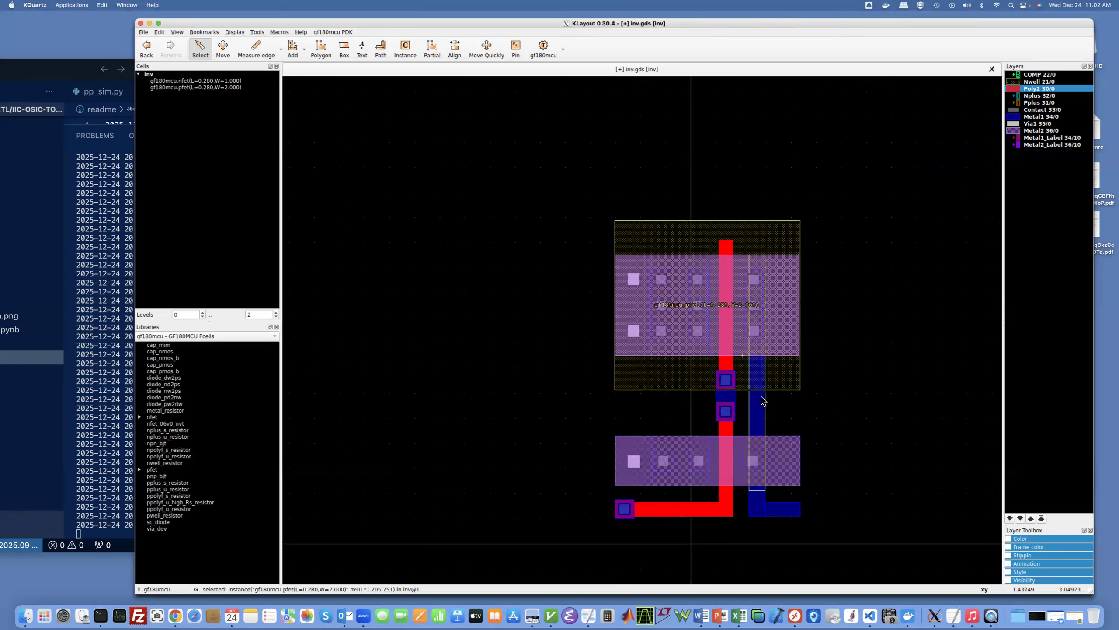
left_click(763, 404)
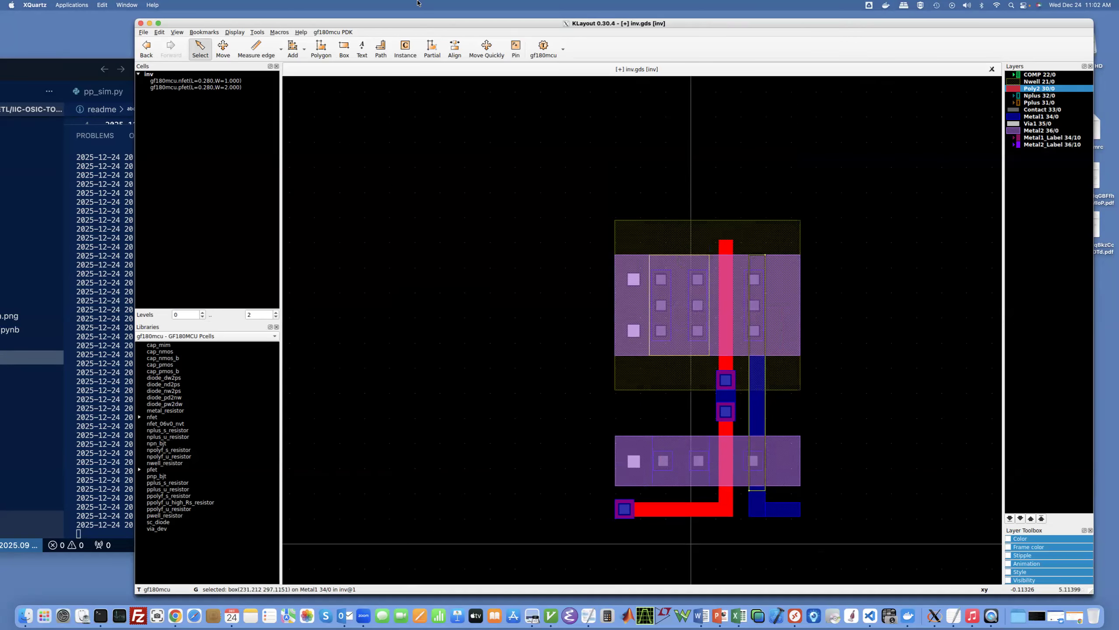
left_click(433, 47)
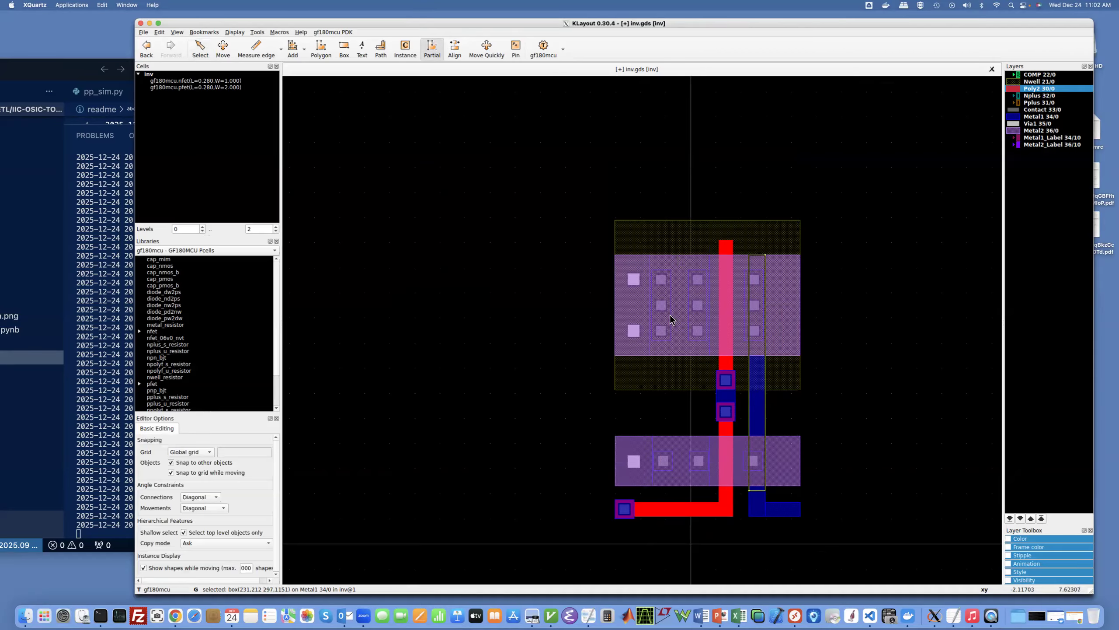
mouse_move(767, 408)
left_mouse_down()
mouse_move(819, 405)
mouse_move(775, 405)
left_mouse_up()
left_click(771, 490)
mouse_move(770, 491)
left_mouse_down()
mouse_move(769, 532)
mouse_move(778, 415)
mouse_move(782, 494)
left_mouse_up()
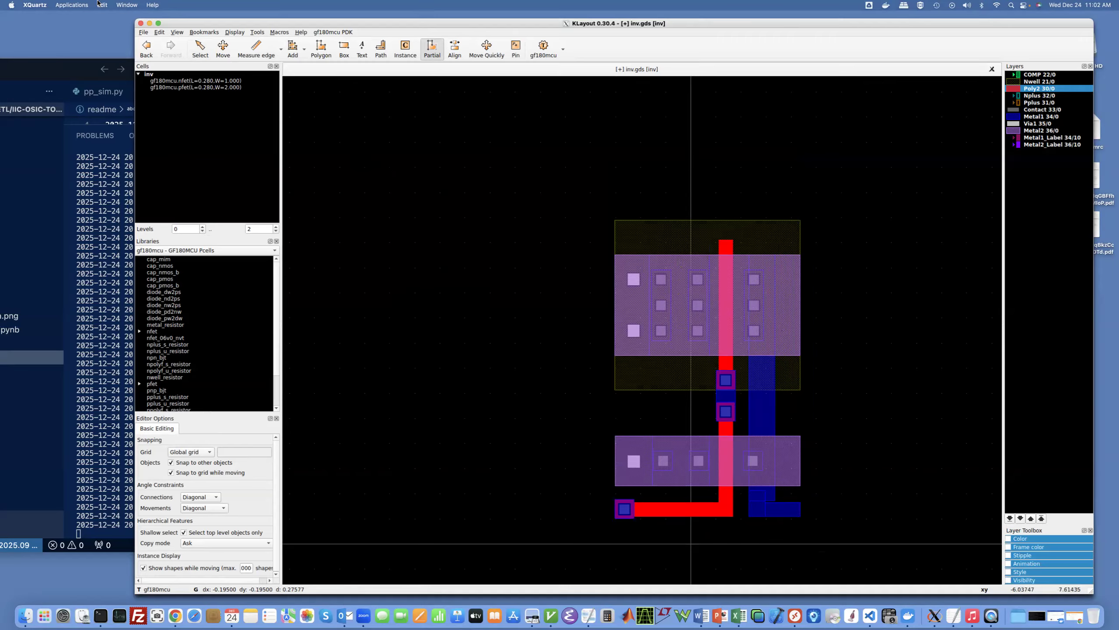
Step: Exit KLayout without saving the changes to inv.gds
left_click(144, 33)
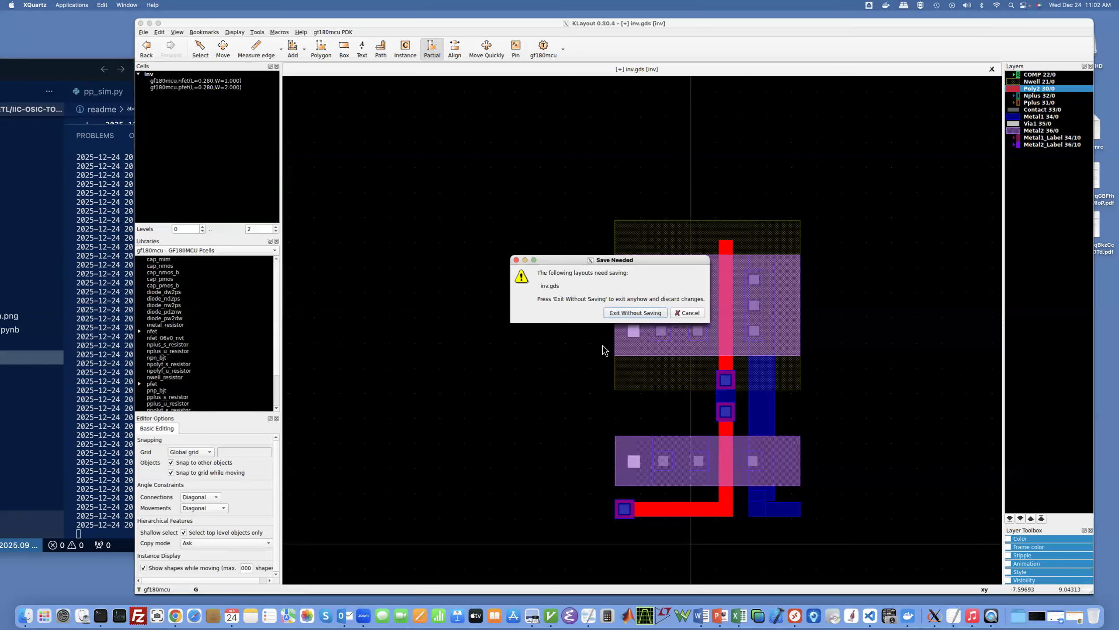
left_click(649, 312)
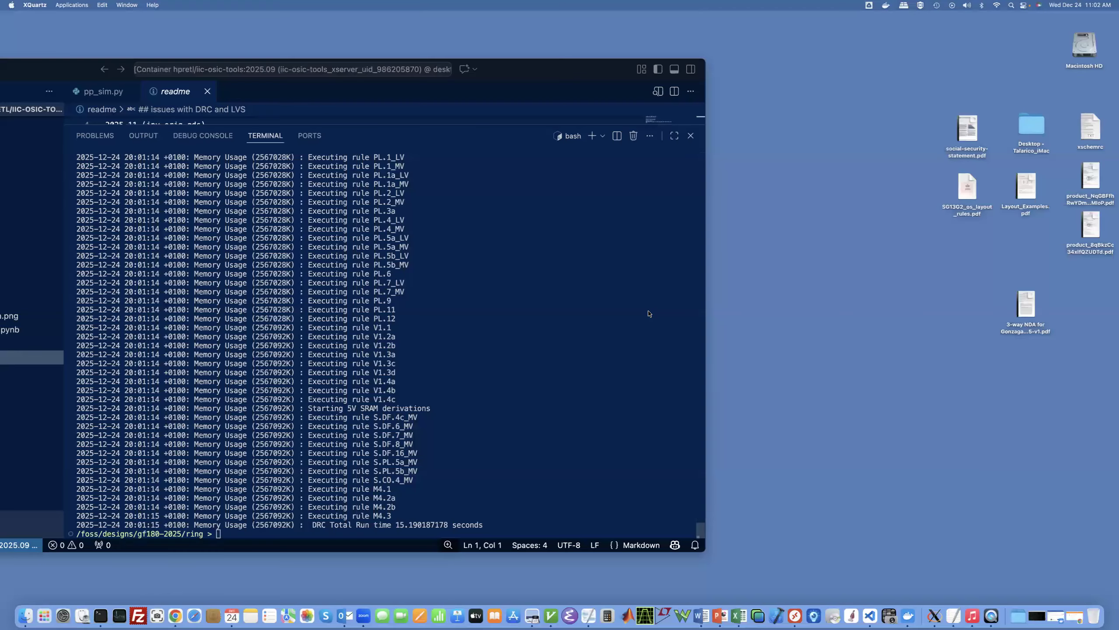